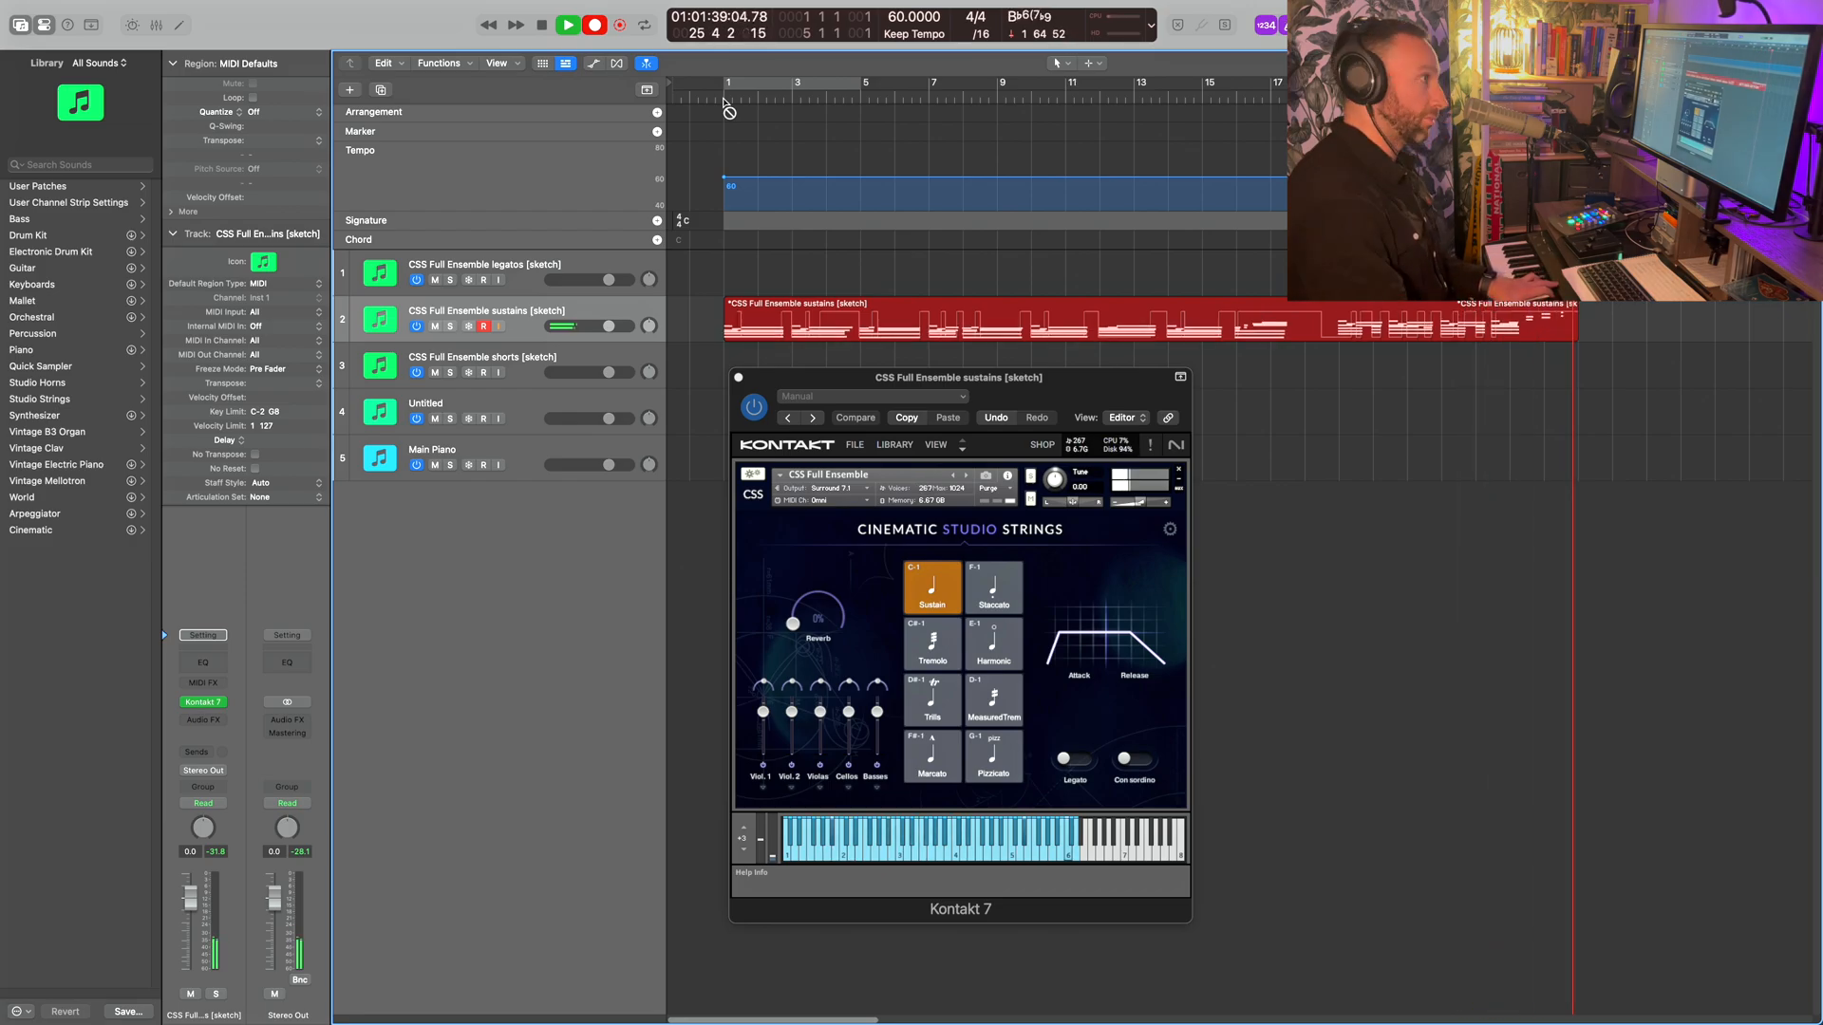
- Finish the CSS Full Ensemble sustains take and record a controller pass over the same track from bar 1
{"action": "key", "text": "space"}
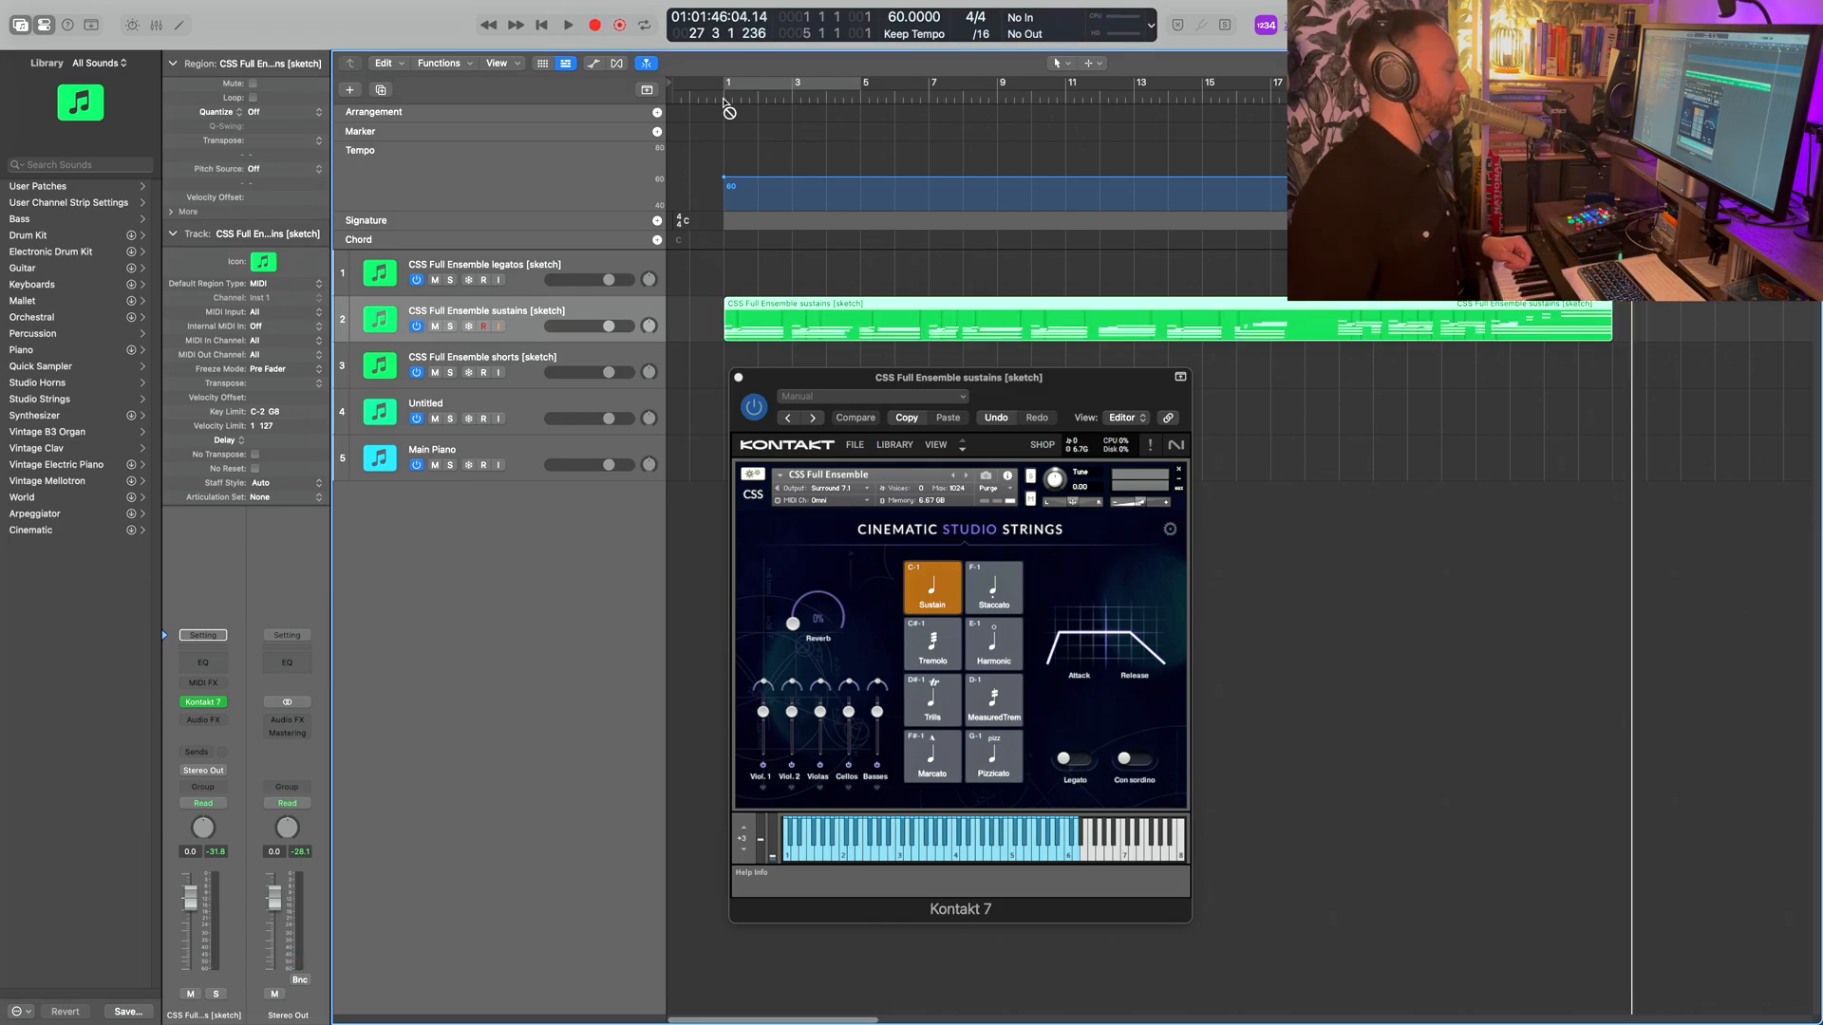
{"action": "left_click", "coordinate": [724, 98]}
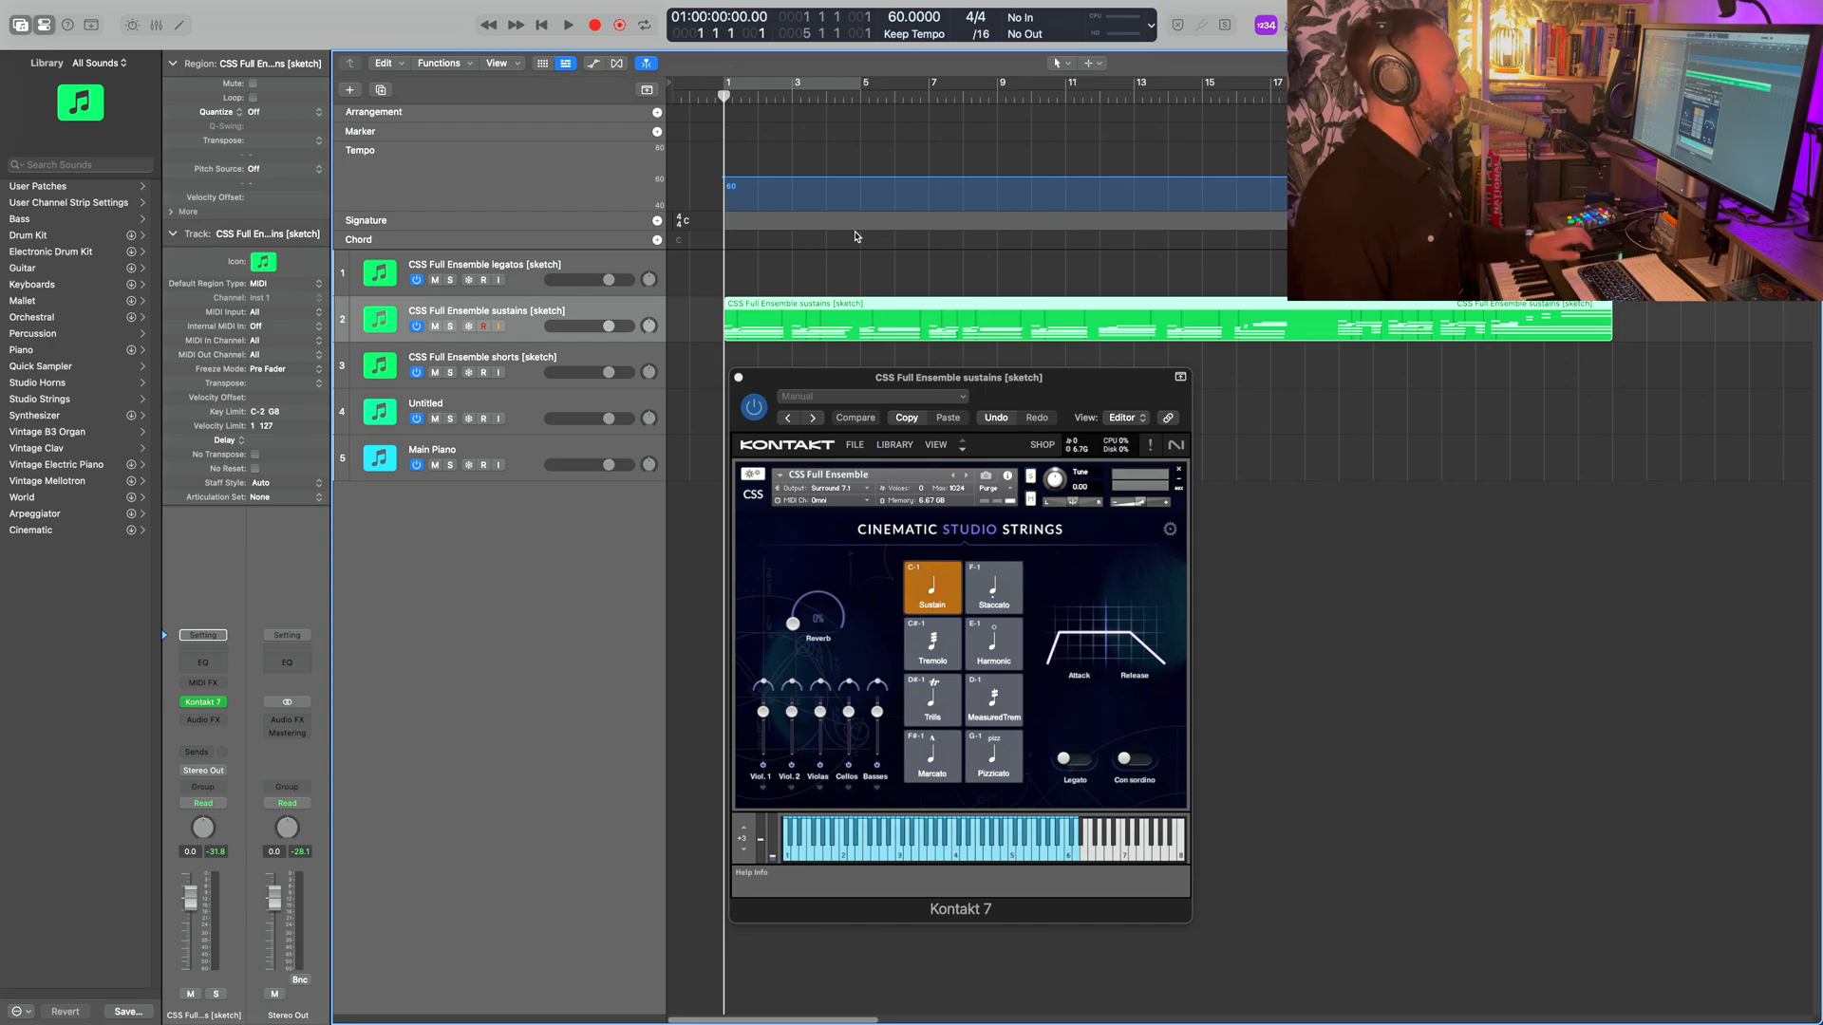
{"action": "key", "text": "r"}
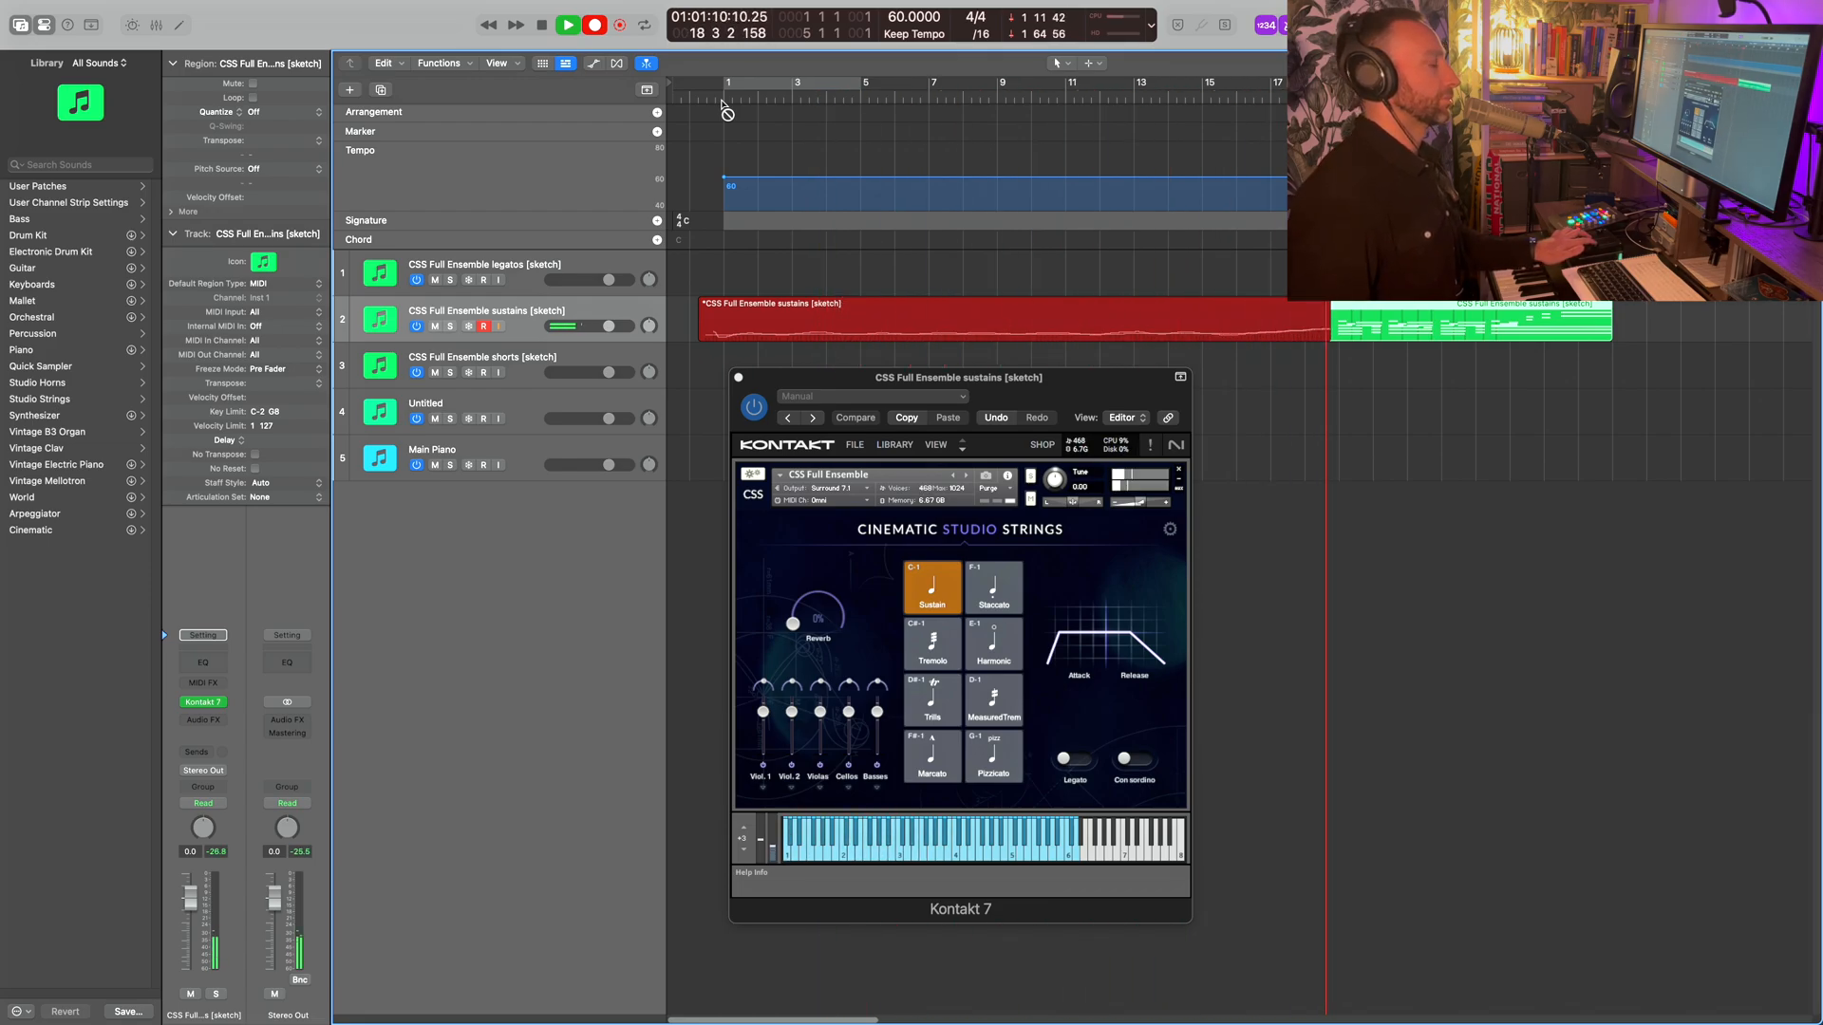
{"action": "key", "text": "space"}
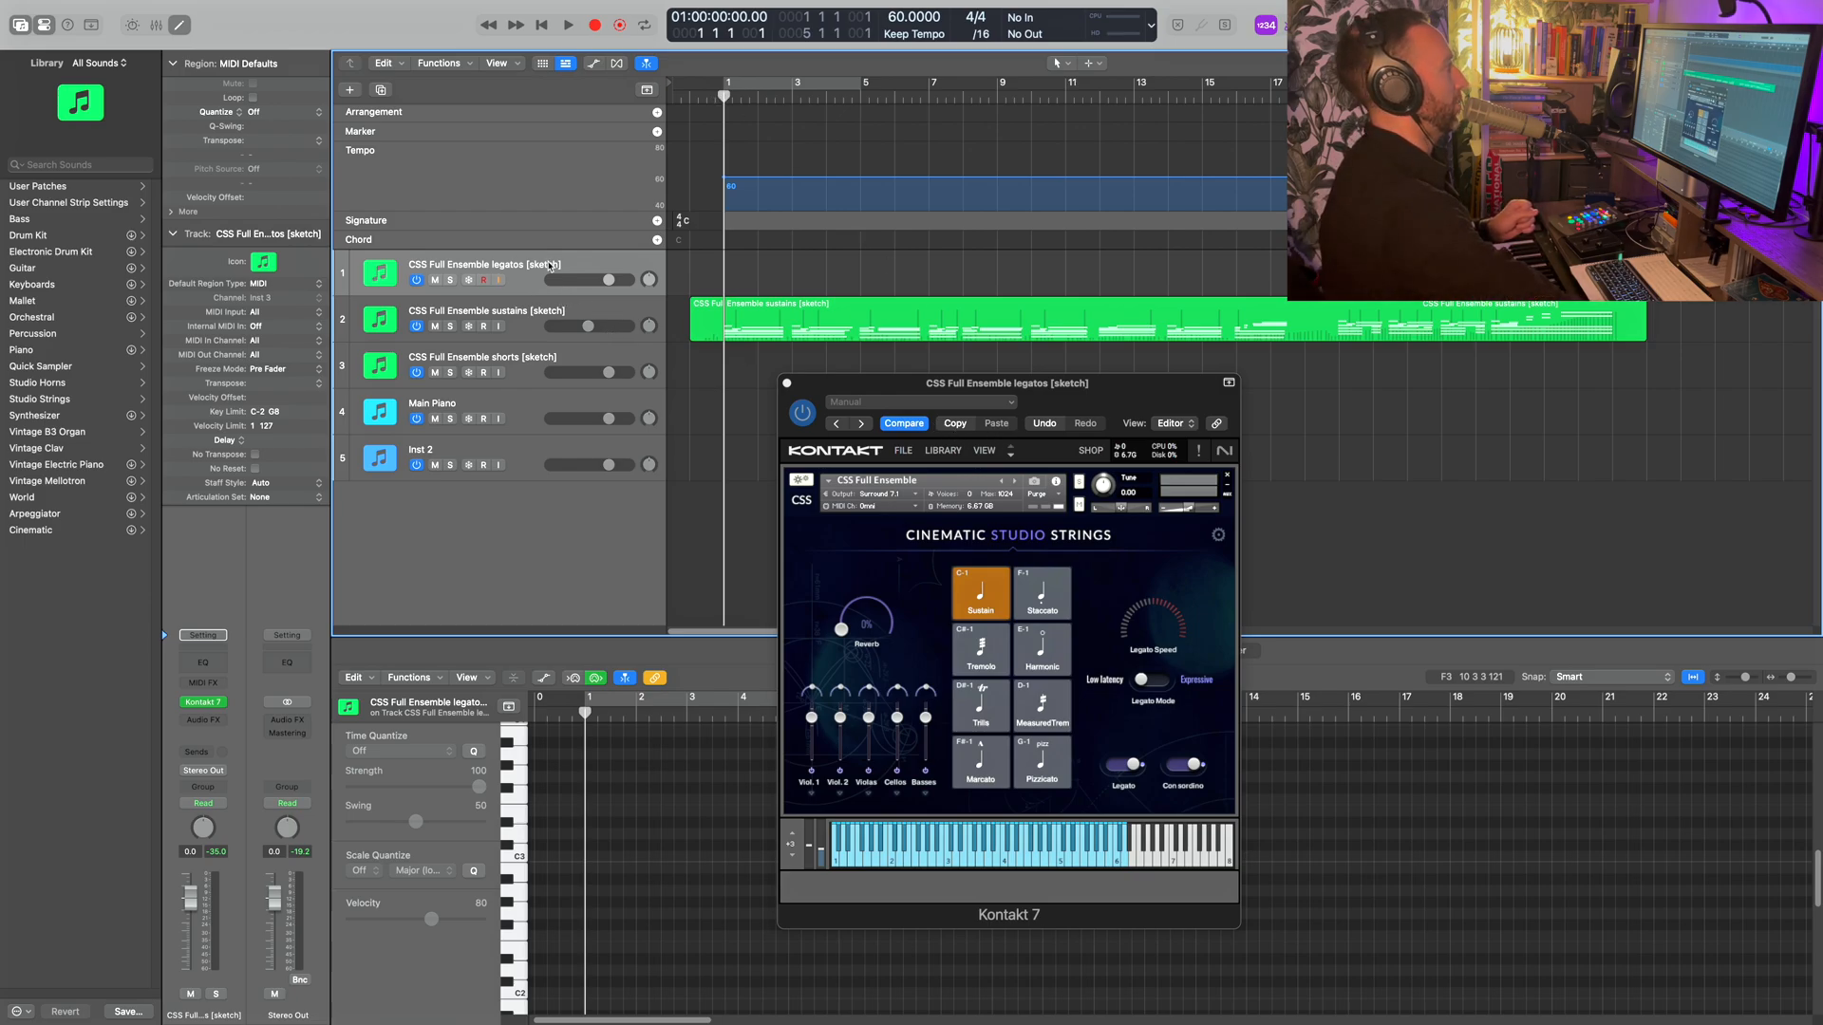
- Record a melodic line on the CSS Full Ensemble legatos track over the sustained strings
{"action": "left_click", "coordinate": [1030, 453]}
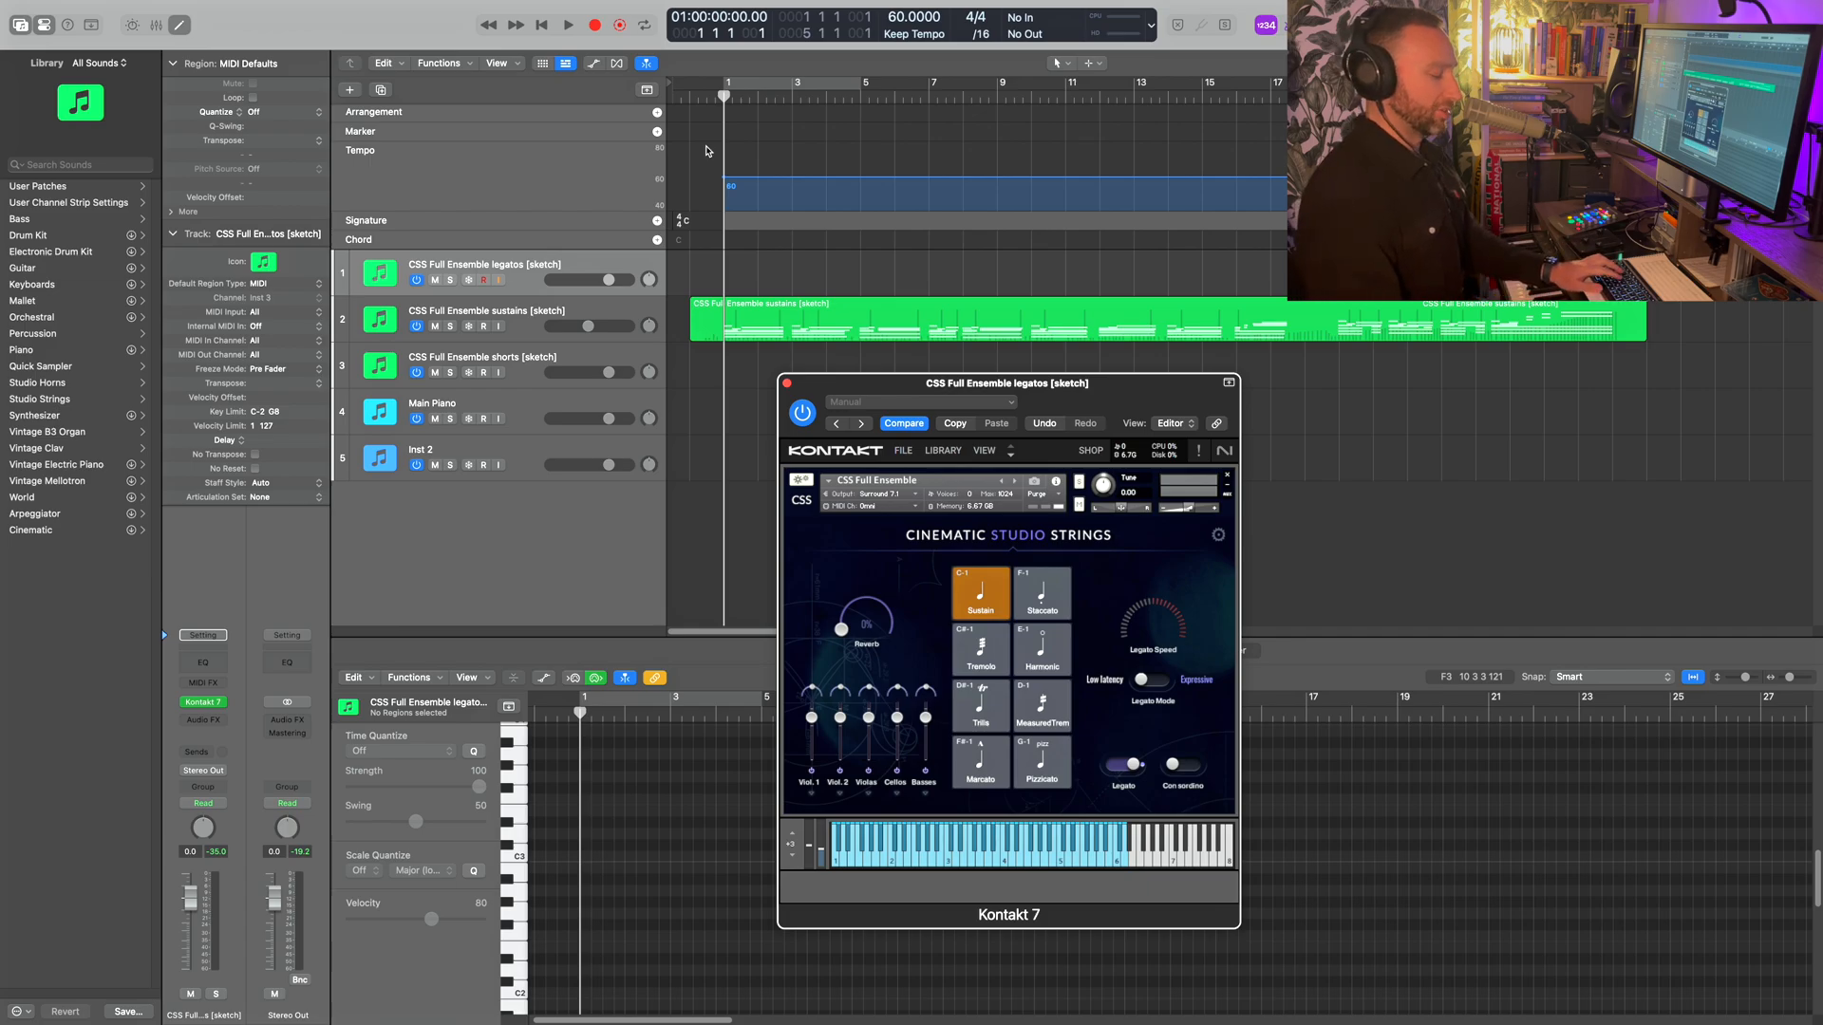
{"action": "key", "text": "r"}
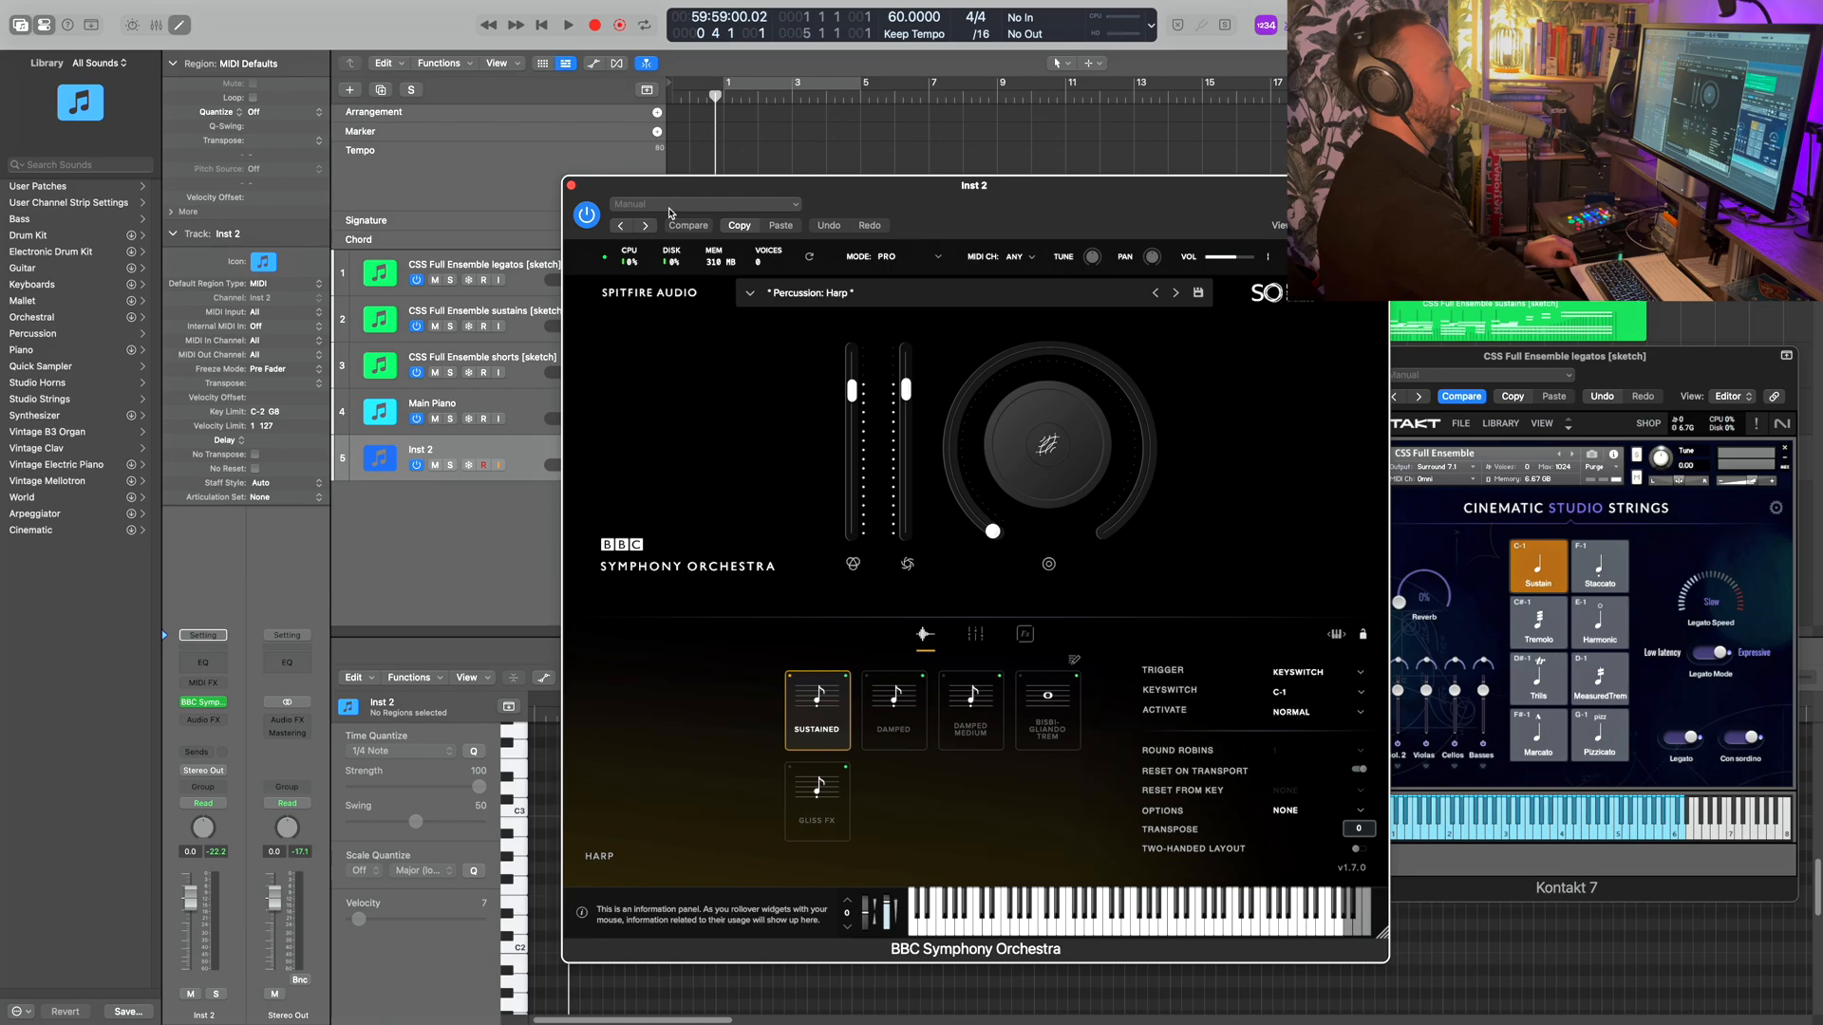
- Close the BBC Symphony Orchestra harp instrument and record a harp part on the Inst 2 track from just before bar 1
{"action": "left_click", "coordinate": [1245, 262]}
{"action": "left_click", "coordinate": [571, 187]}
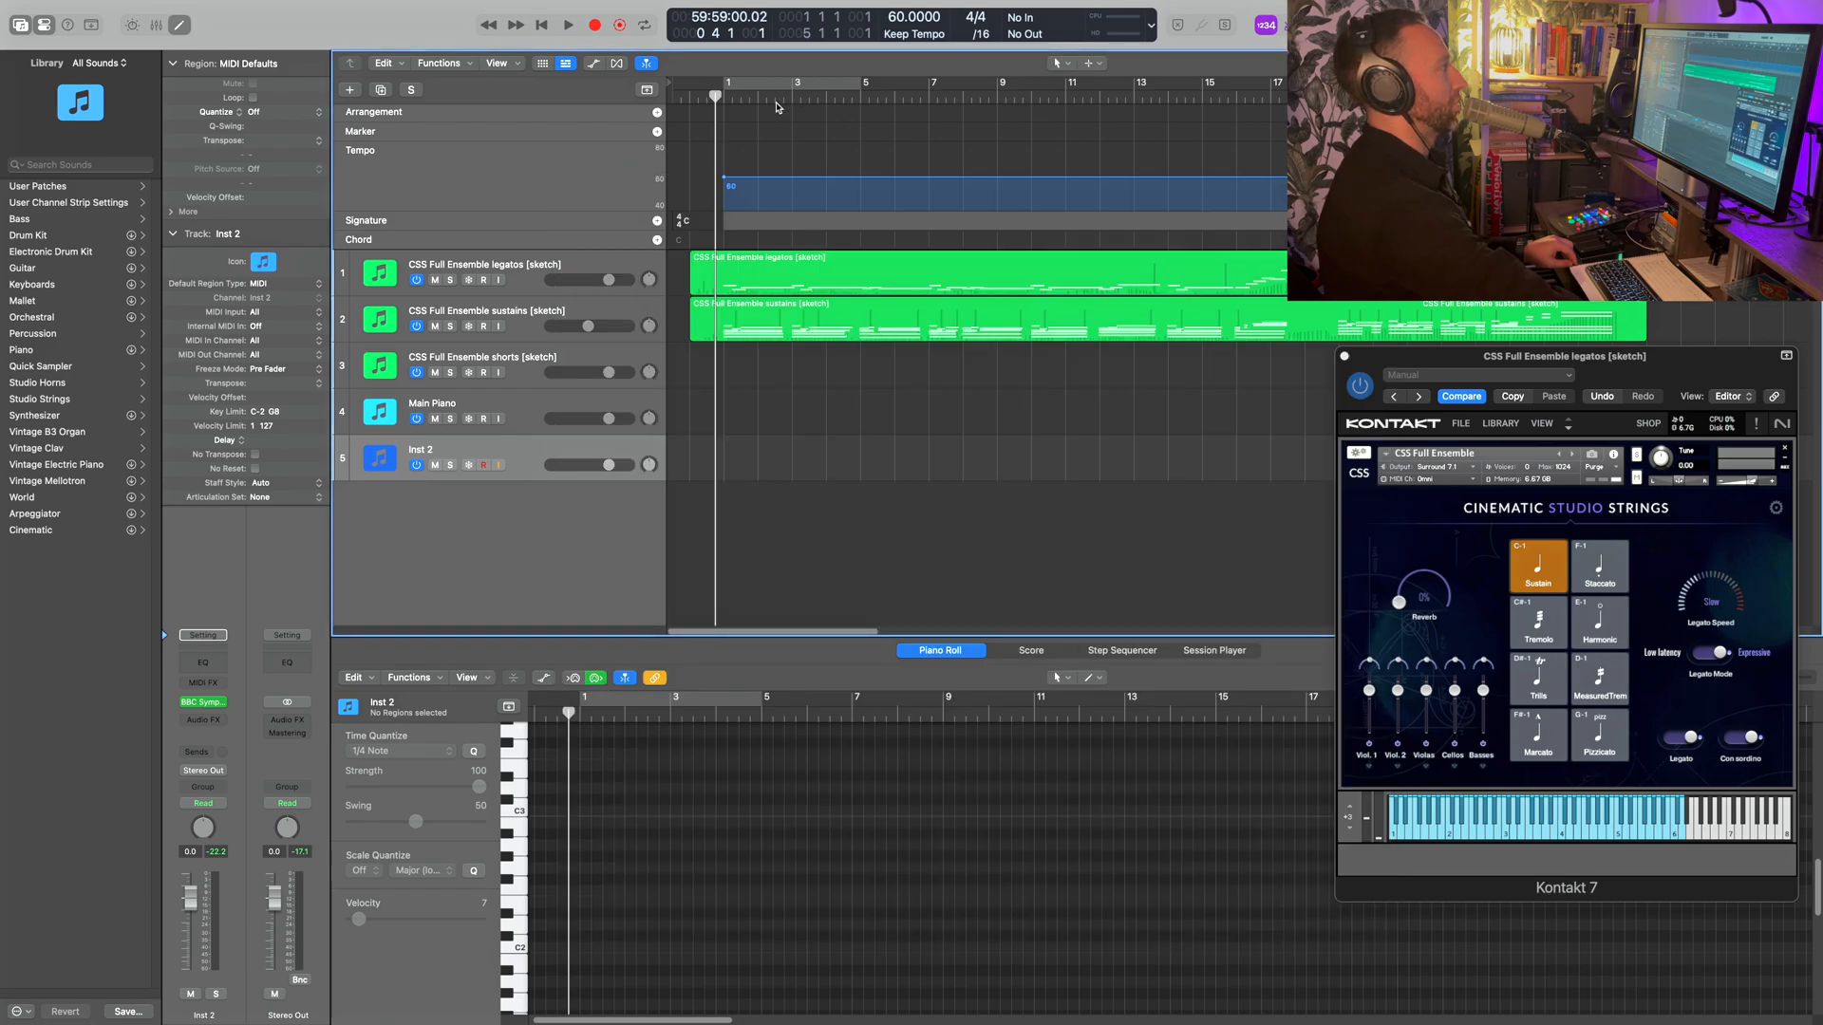
{"action": "key", "text": "r"}
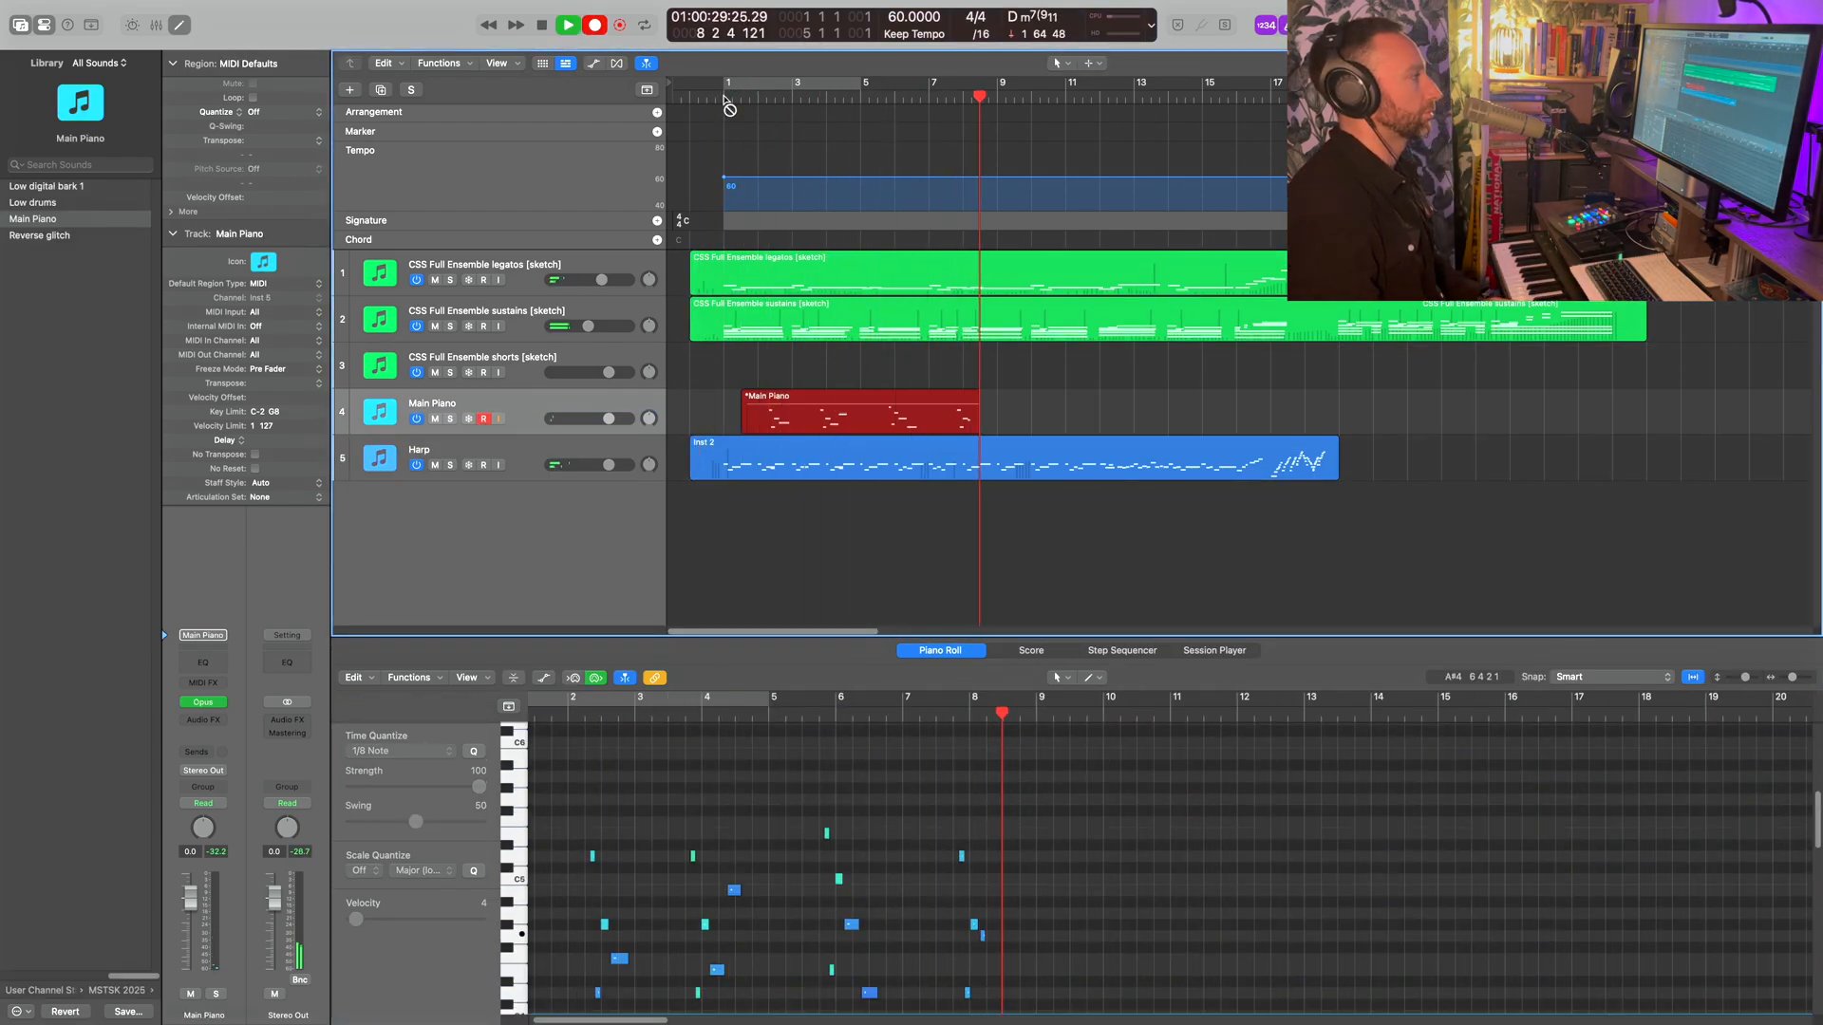
- Undo the short Main Piano take and record a full piano part on that track from bar 1
{"action": "key", "text": "space"}
{"action": "key", "text": "super+z"}
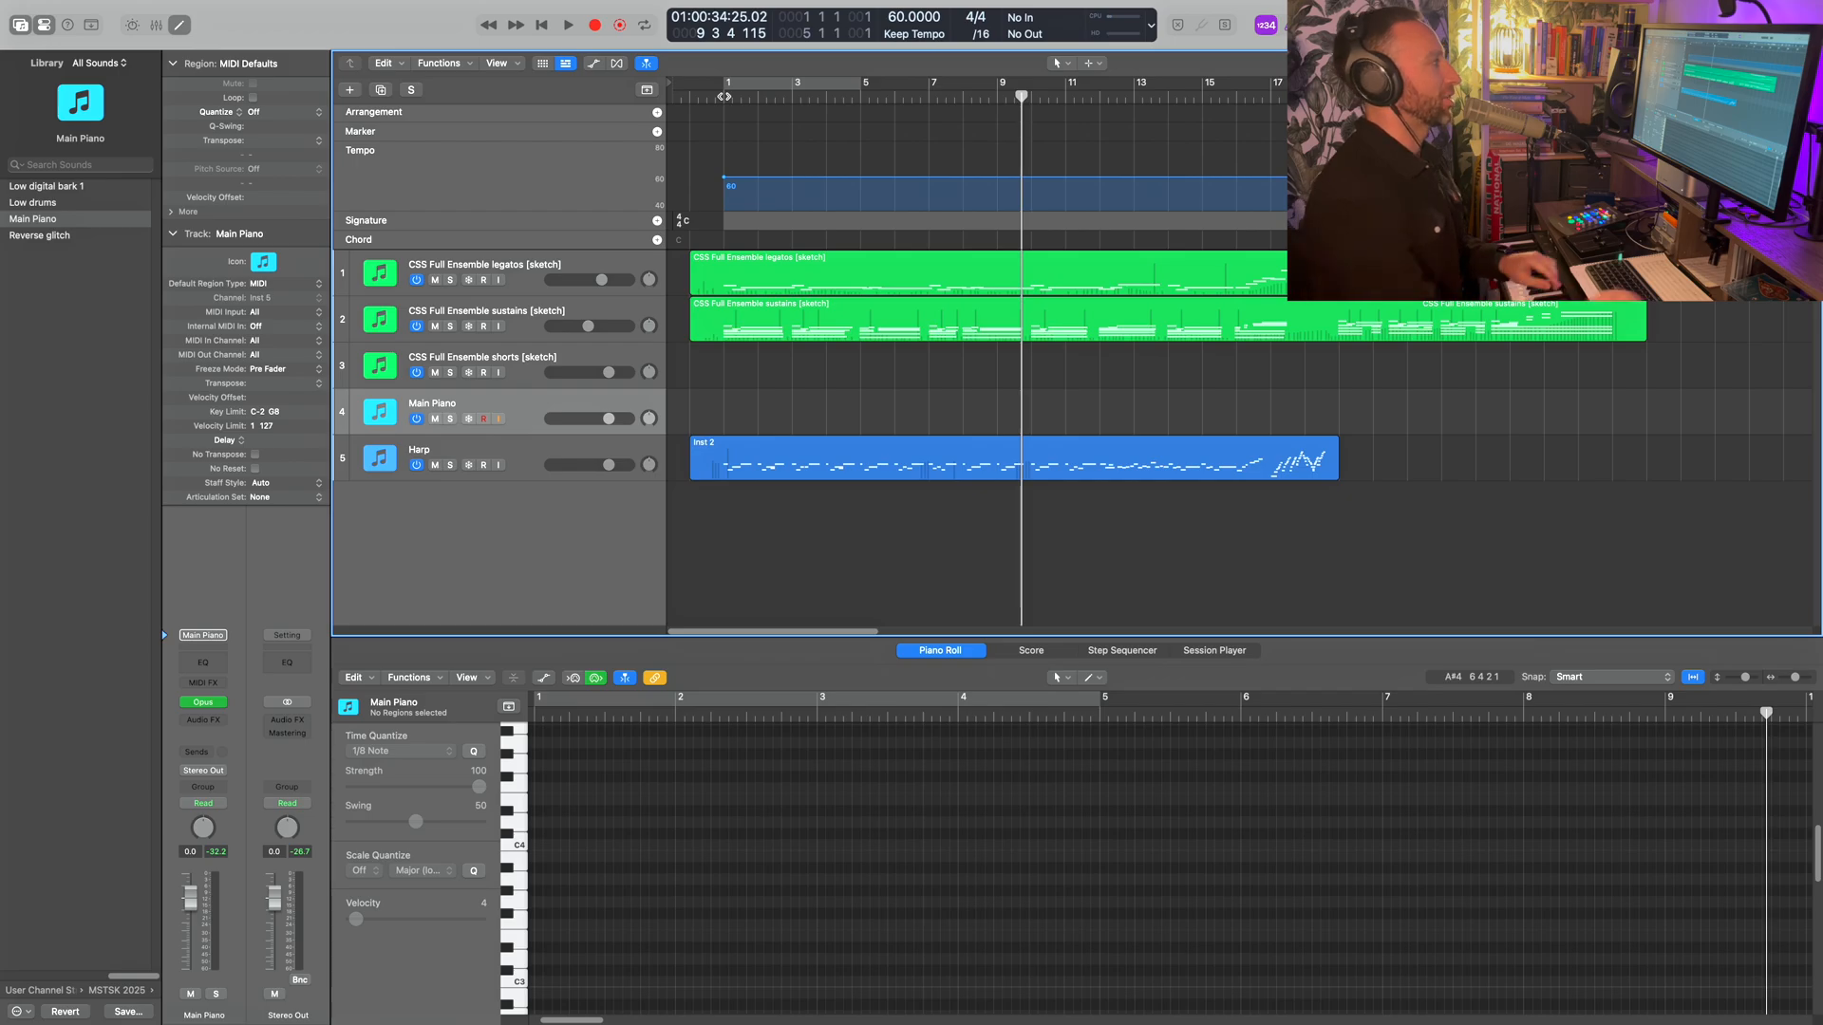
{"action": "left_click", "coordinate": [724, 95]}
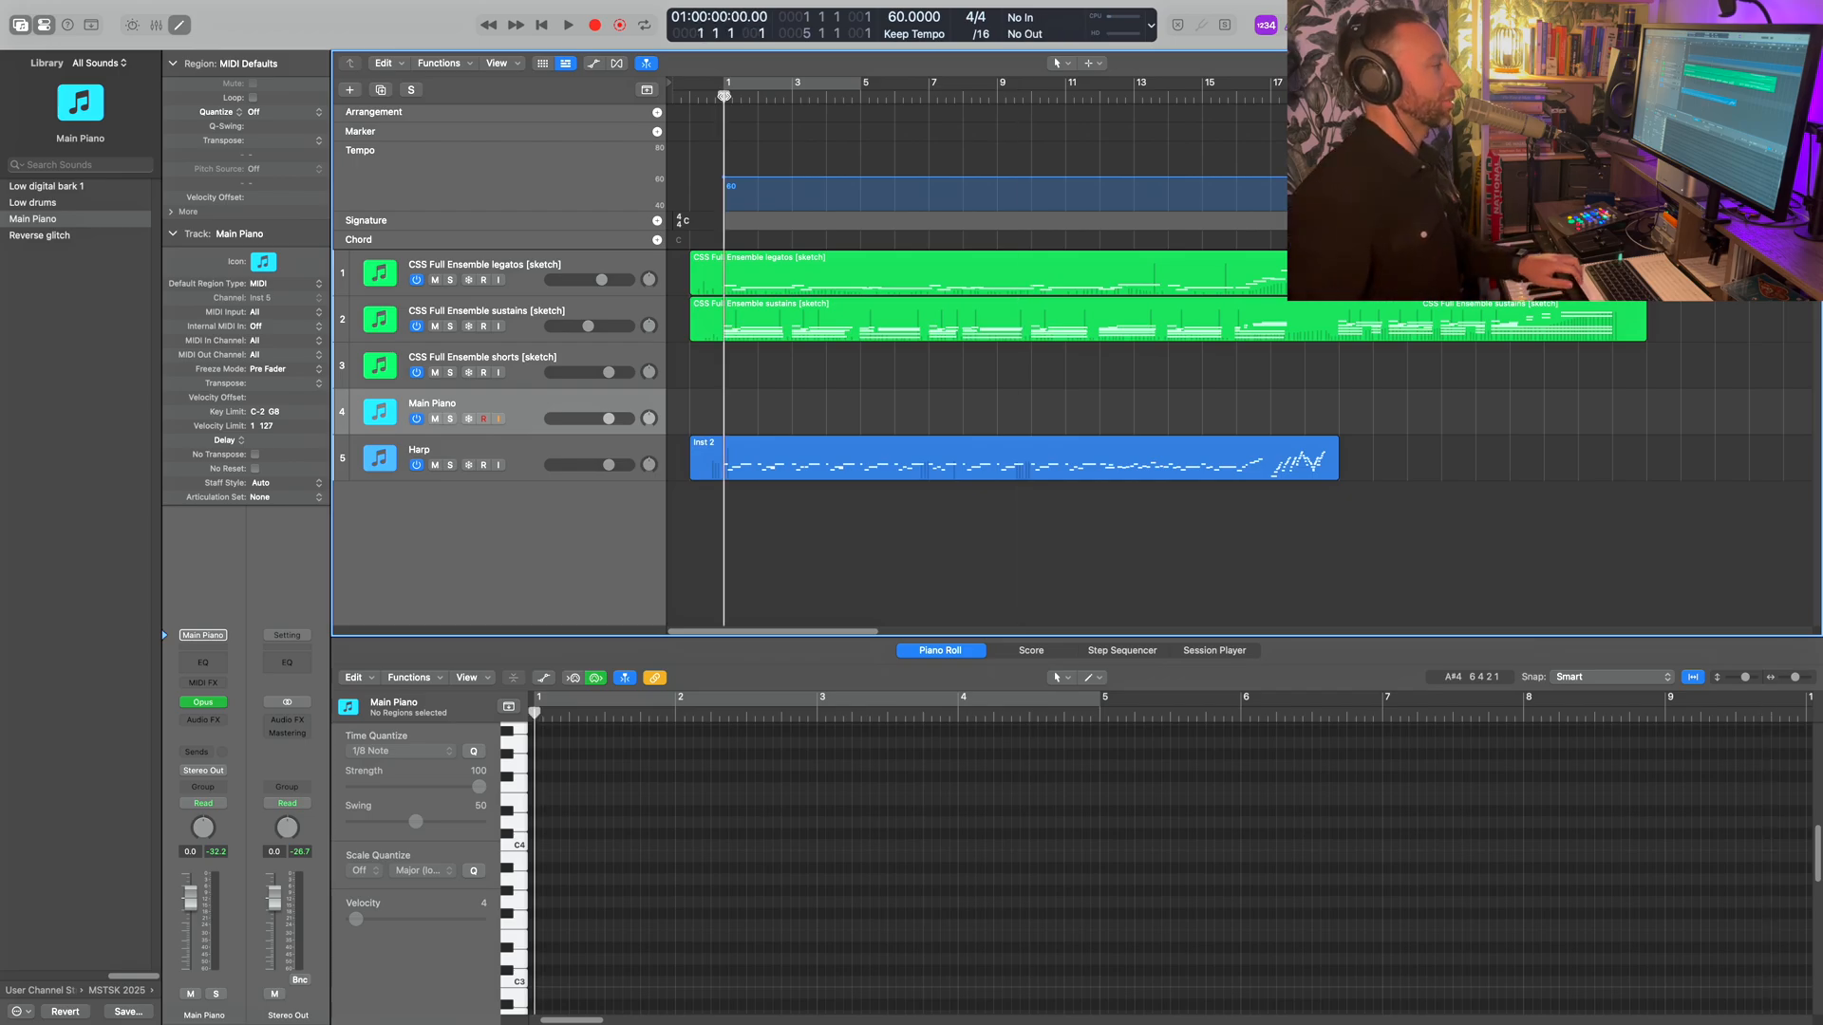
{"action": "key", "text": "r"}
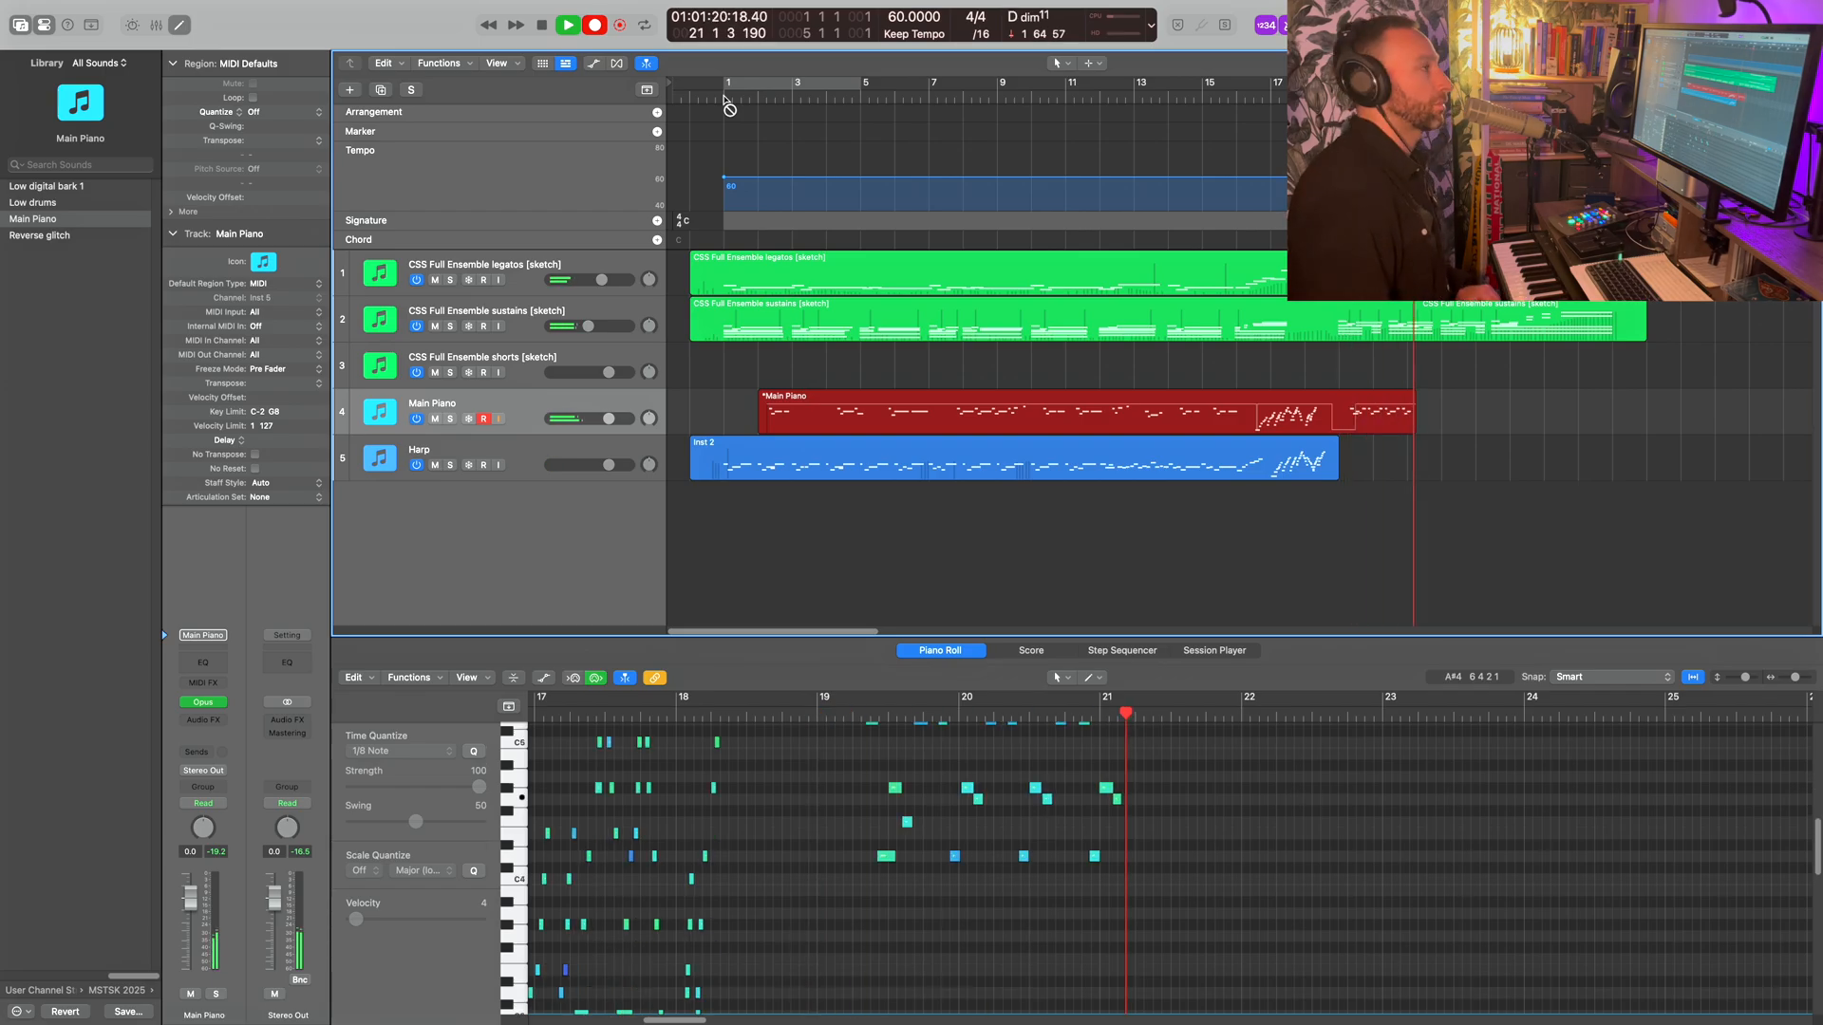
{"action": "key", "text": "space"}
{"action": "left_click", "coordinate": [724, 100]}
{"action": "key", "text": "space"}
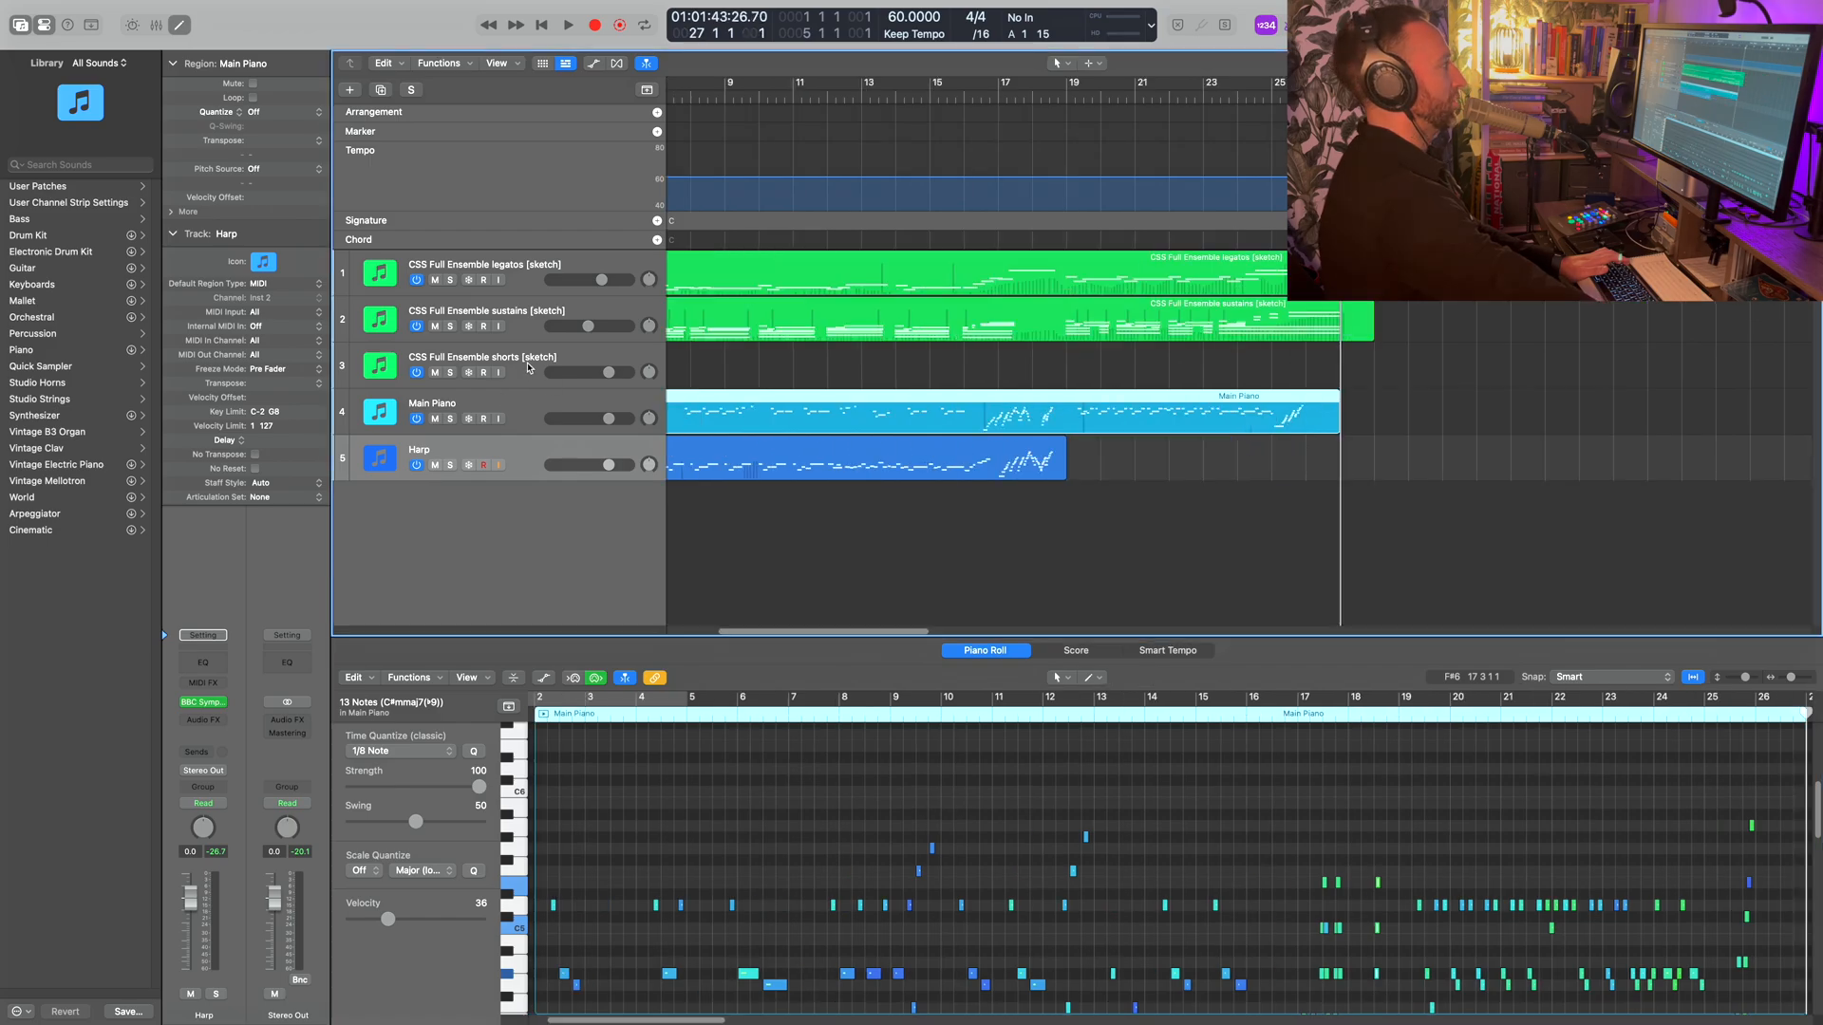
- Check the articulation of the CSS Full Ensemble shorts instrument and record a rhythmic short-string part from bar 27
{"action": "left_click", "coordinate": [529, 368]}
{"action": "left_click", "coordinate": [209, 703]}
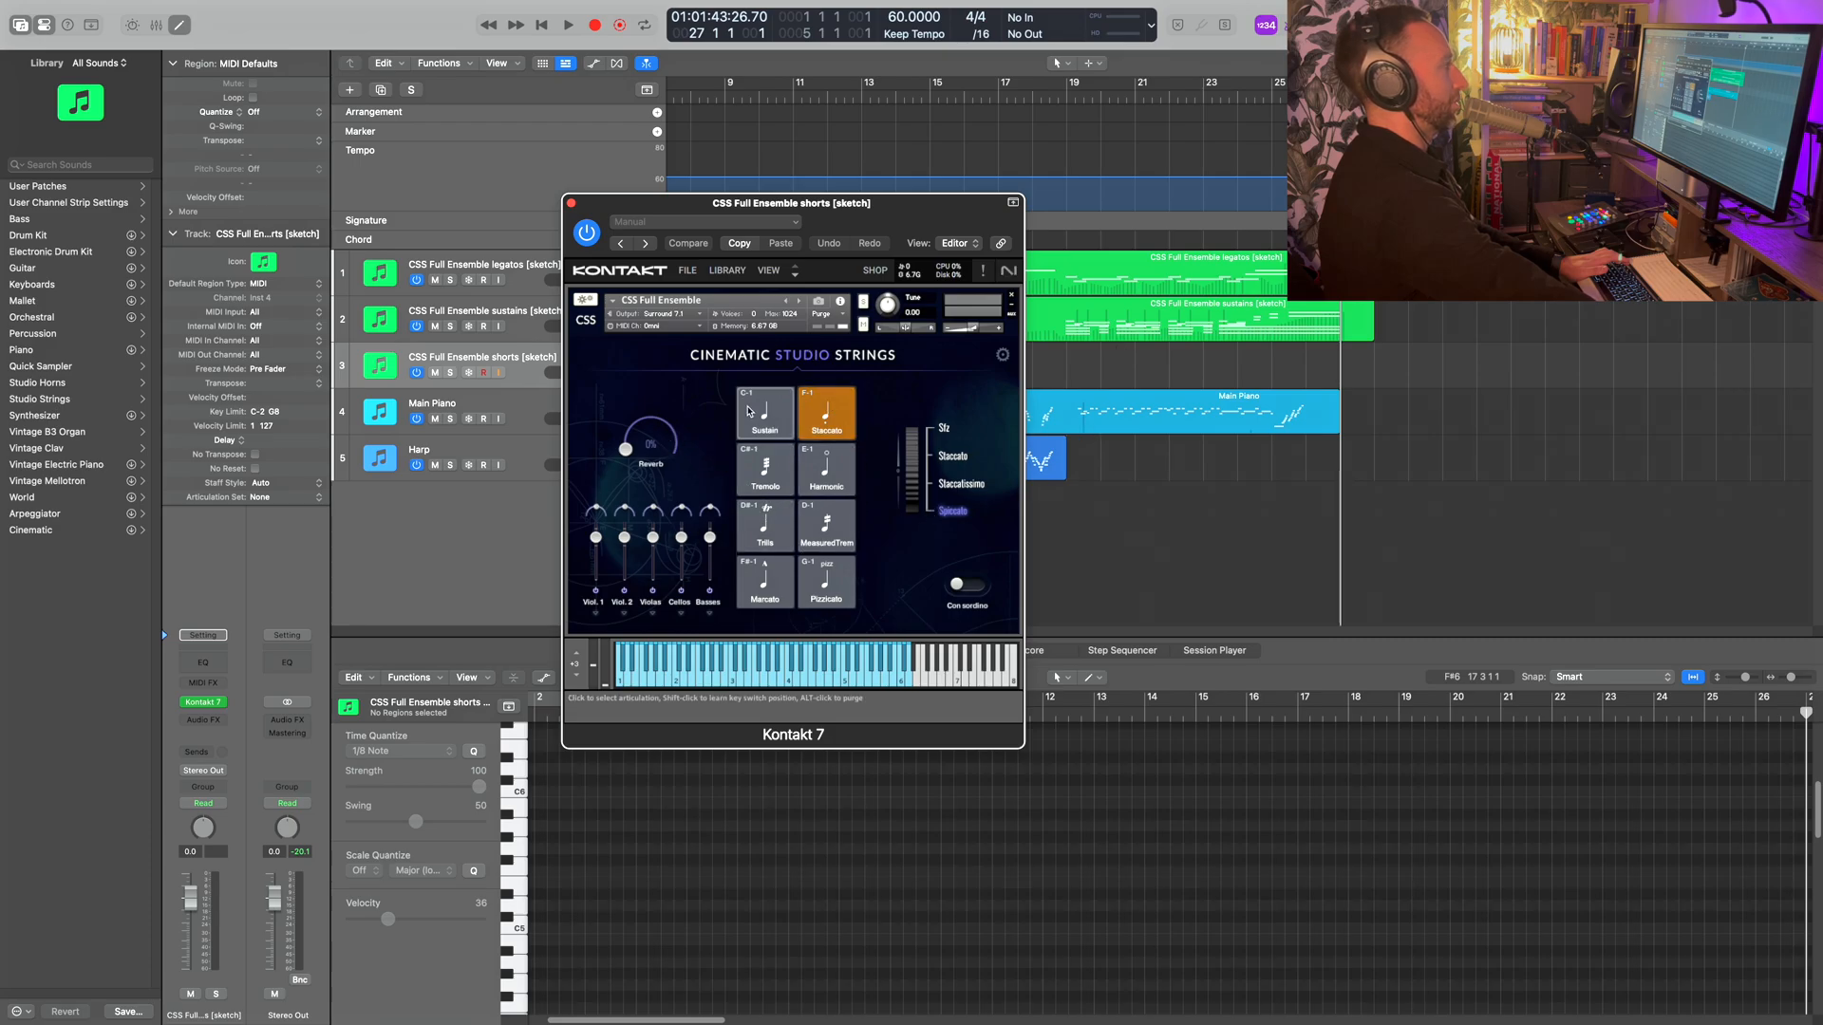
{"action": "left_click", "coordinate": [571, 204]}
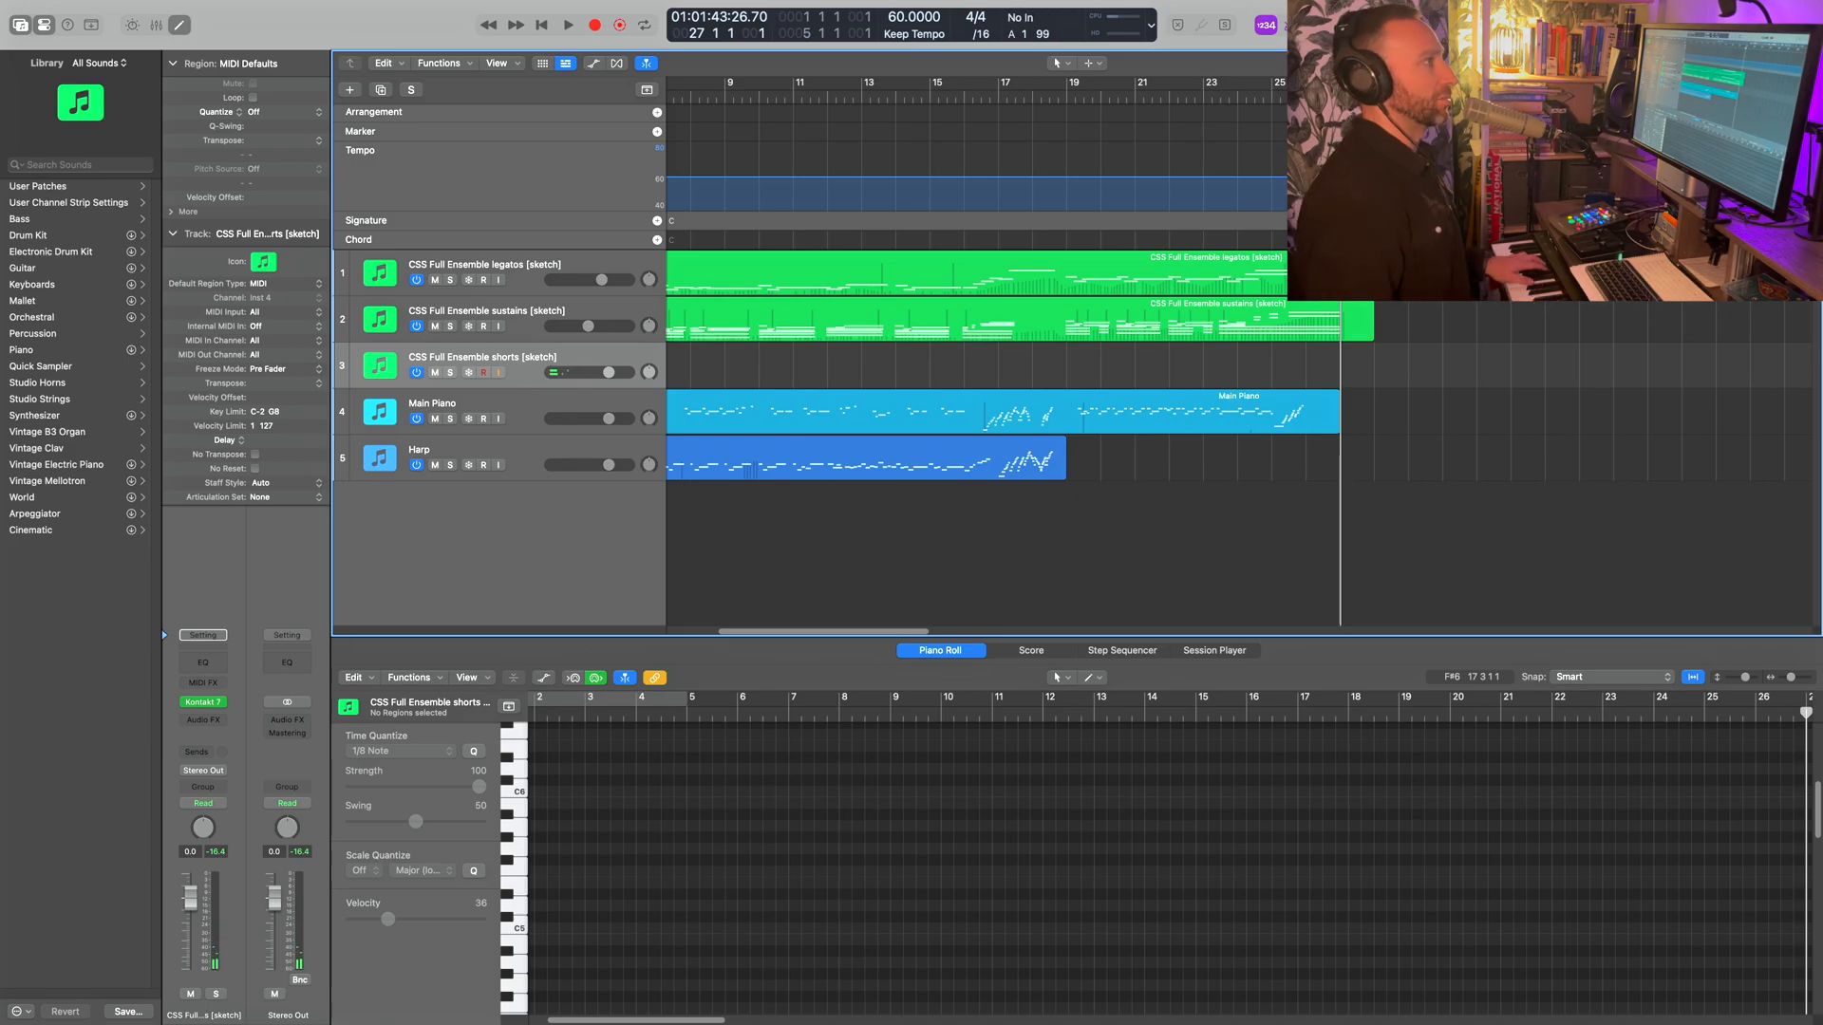
{"action": "key", "text": "r"}
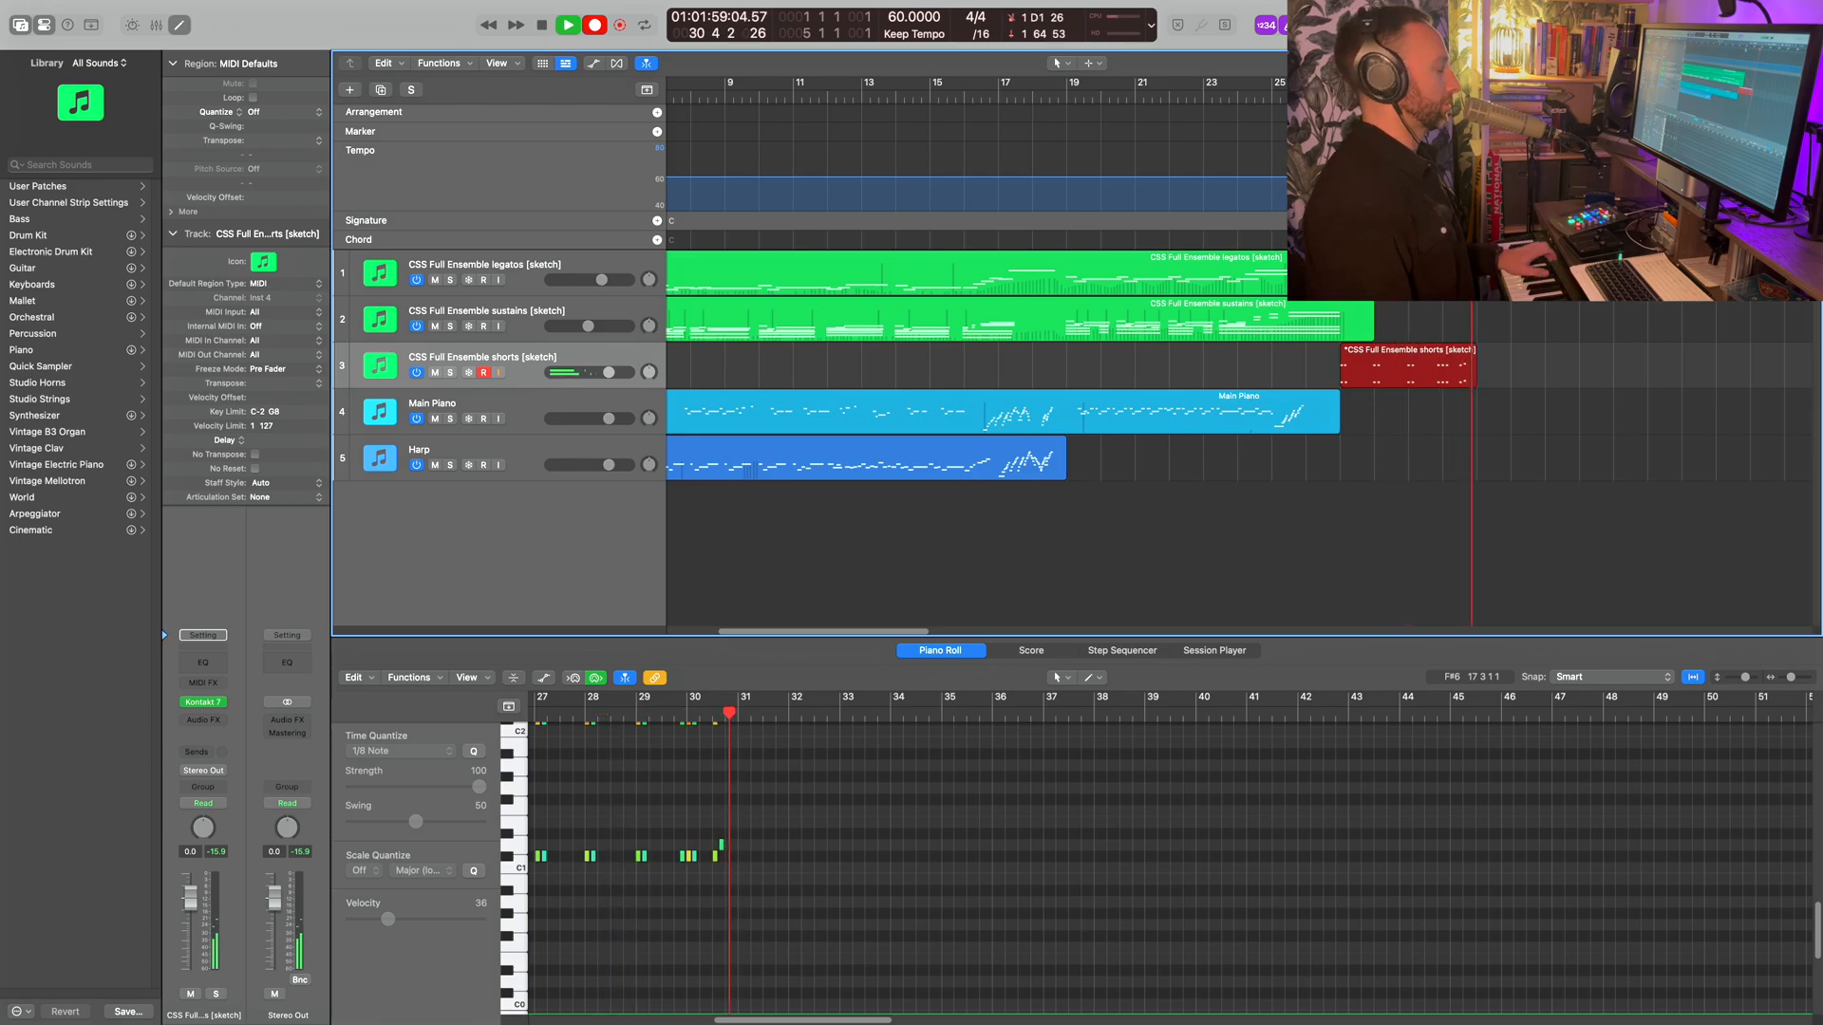
- Record a second Main Piano passage from bar 27 alongside the short strings
{"action": "scroll", "coordinate": [1241, 447], "scroll_direction": "right", "scroll_amount": 3}
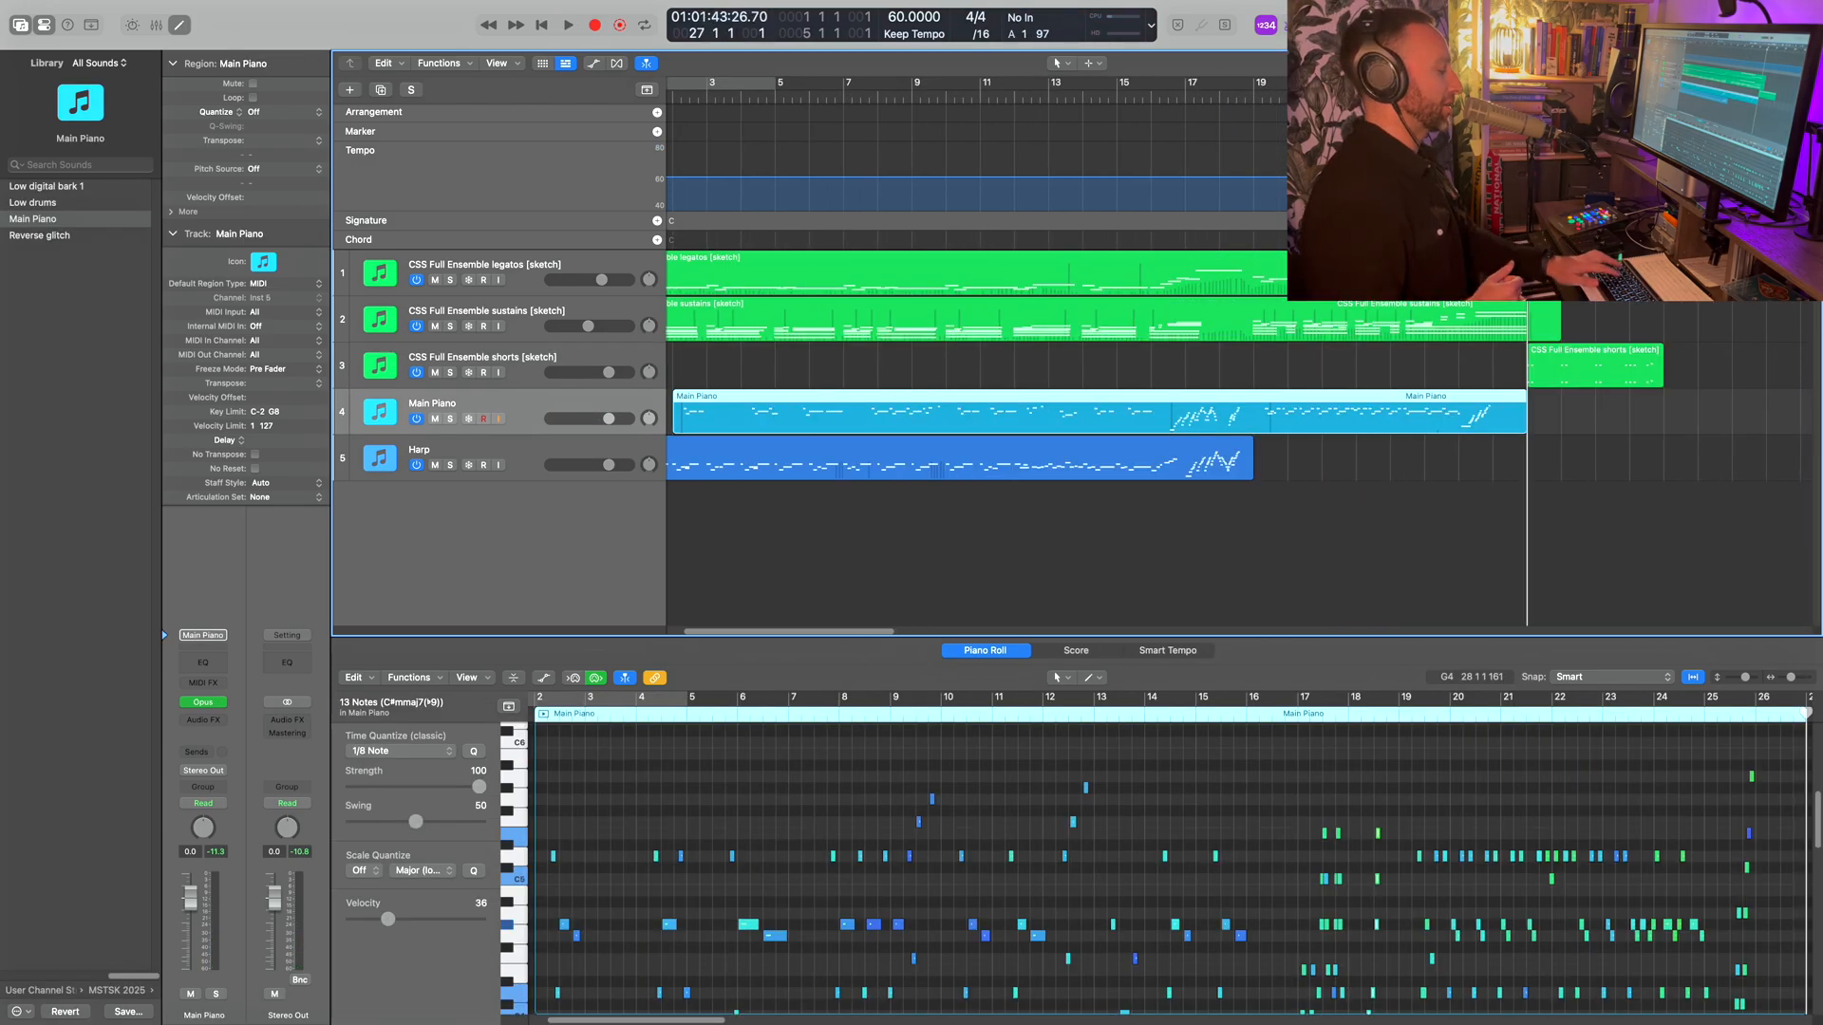
{"action": "key", "text": "r"}
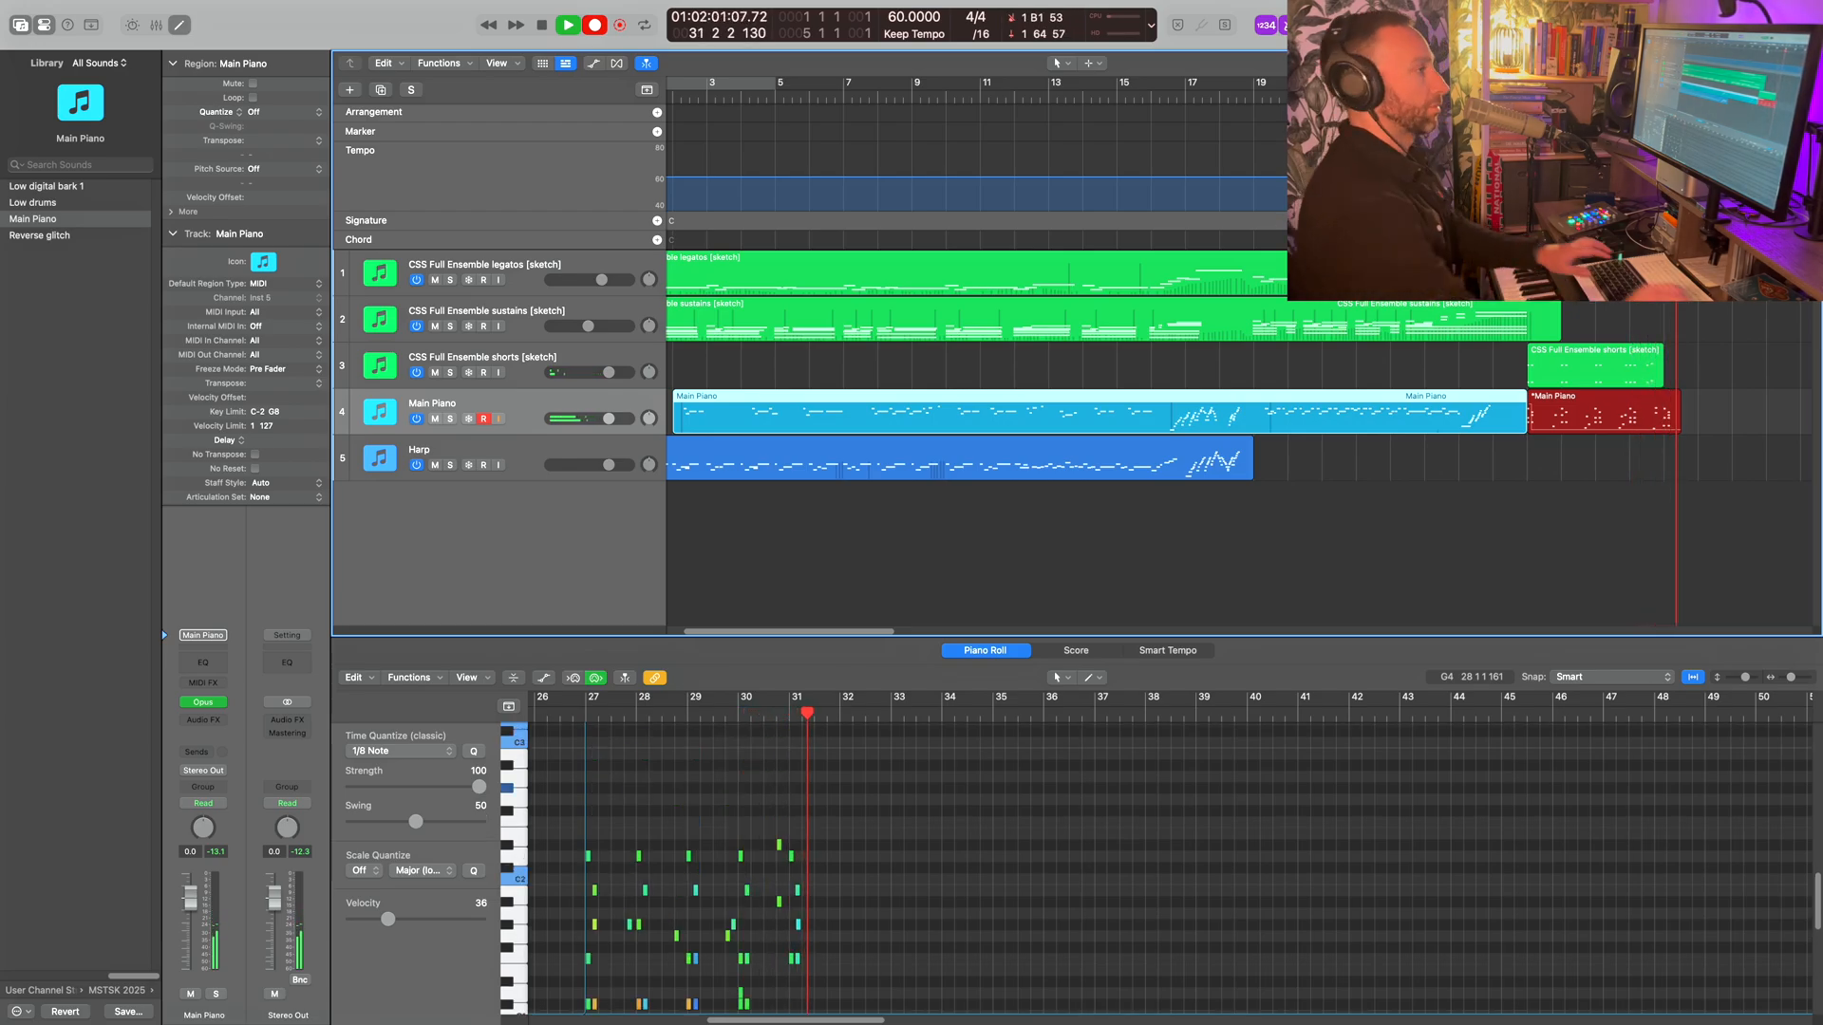
{"action": "key", "text": "space"}
- Quantize all notes of the Main Piano region at bar 27 to 1/16 notes
{"action": "key", "text": "e"}
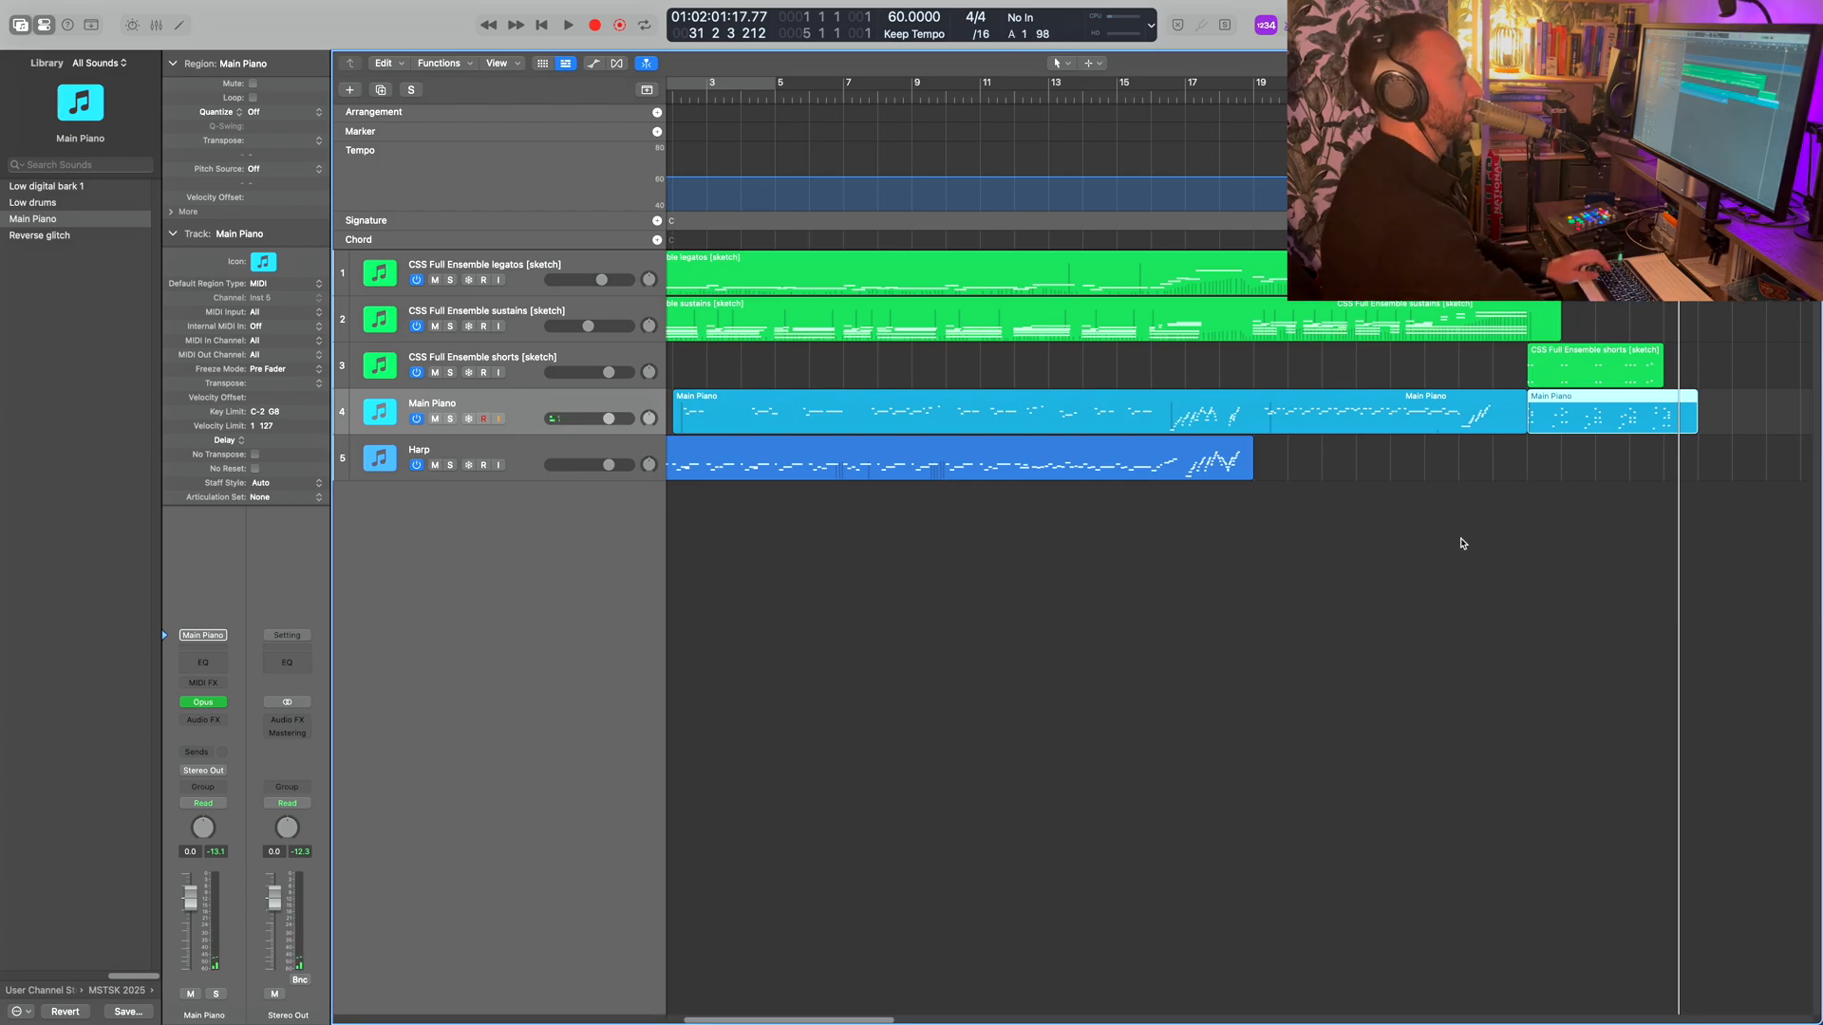
{"action": "key", "text": "e"}
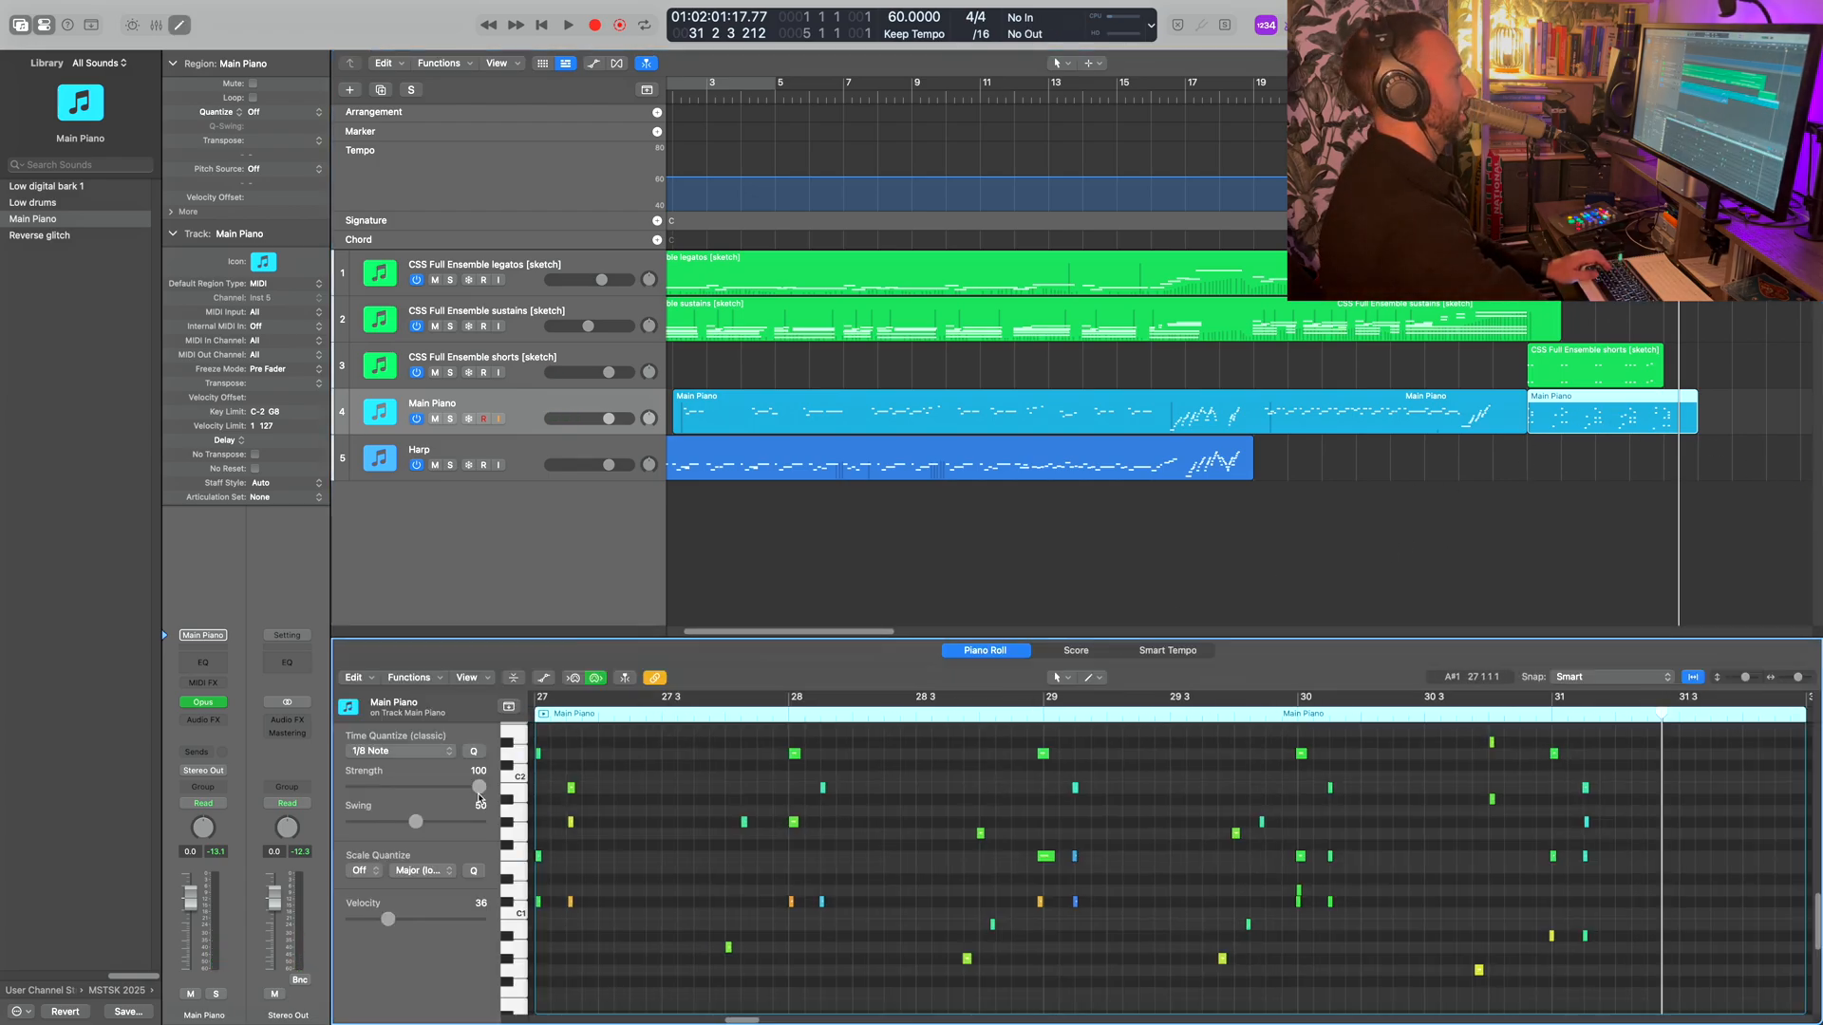
{"action": "left_click", "coordinate": [434, 752]}
{"action": "left_click", "coordinate": [418, 769]}
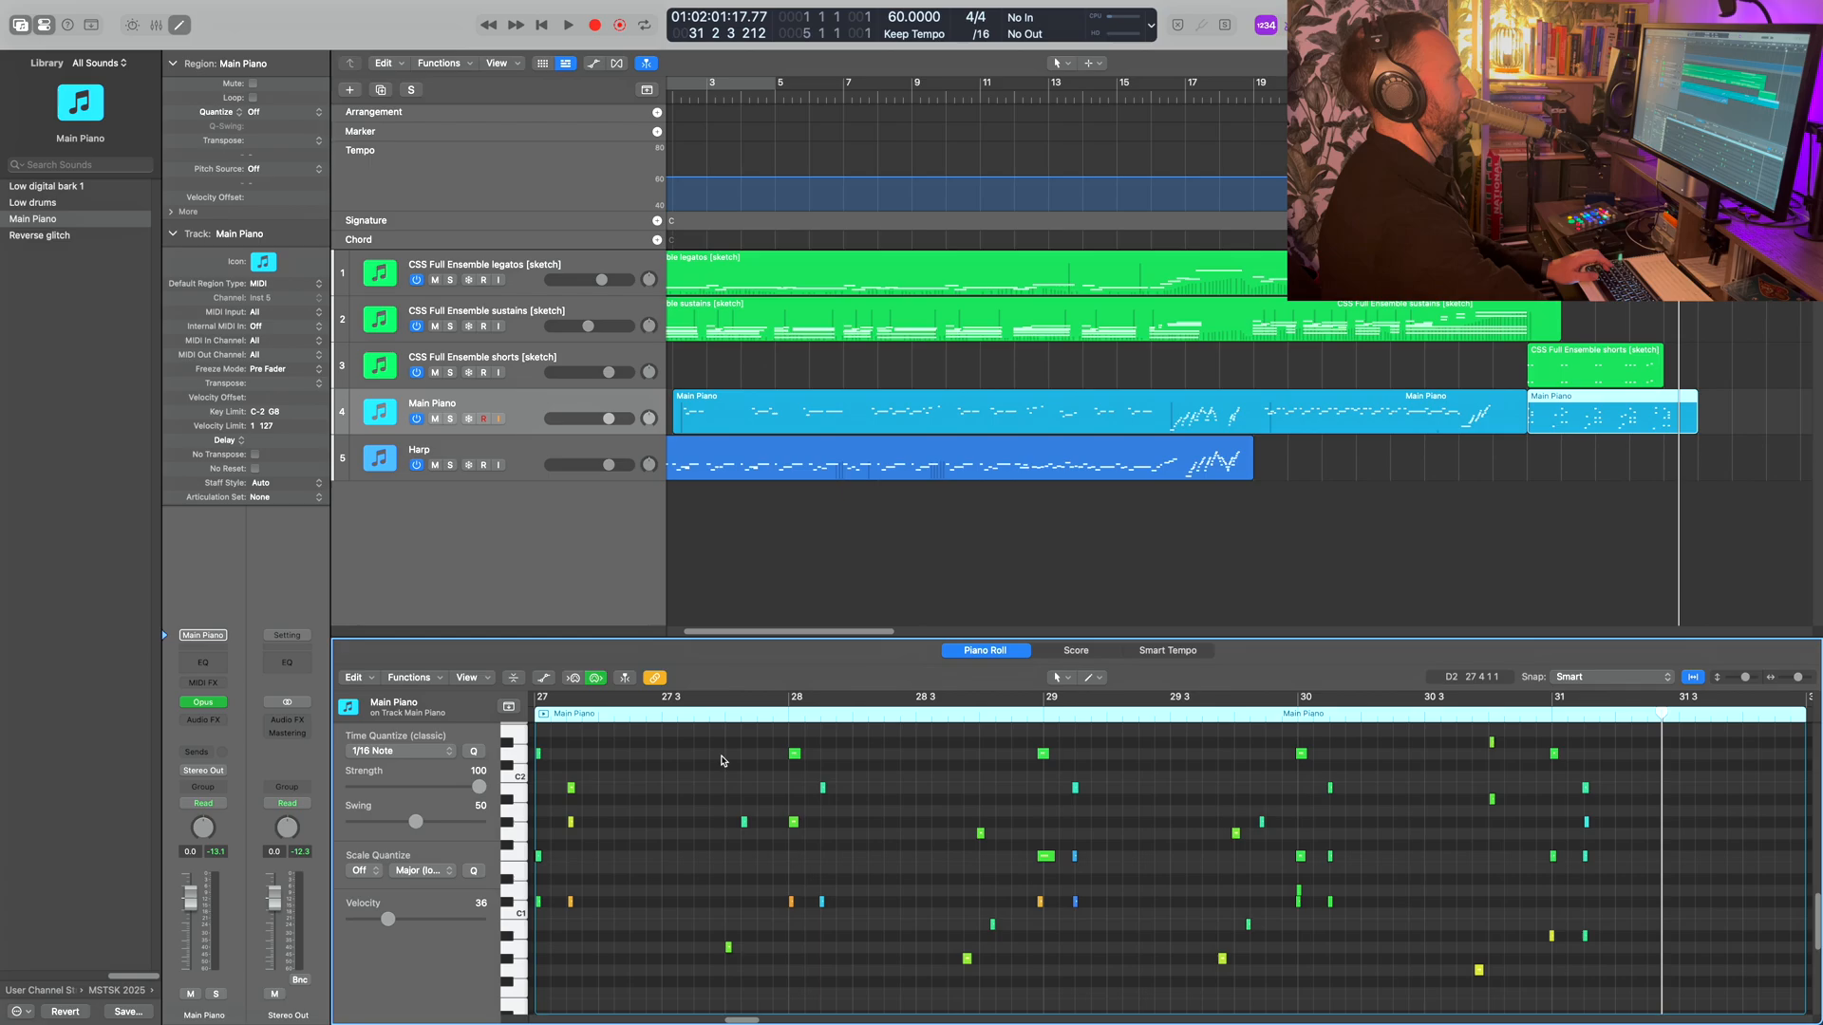
{"action": "key", "text": "super+a"}
{"action": "key", "text": "q"}
{"action": "scroll", "coordinate": [757, 765], "scroll_direction": "left", "scroll_amount": 5}
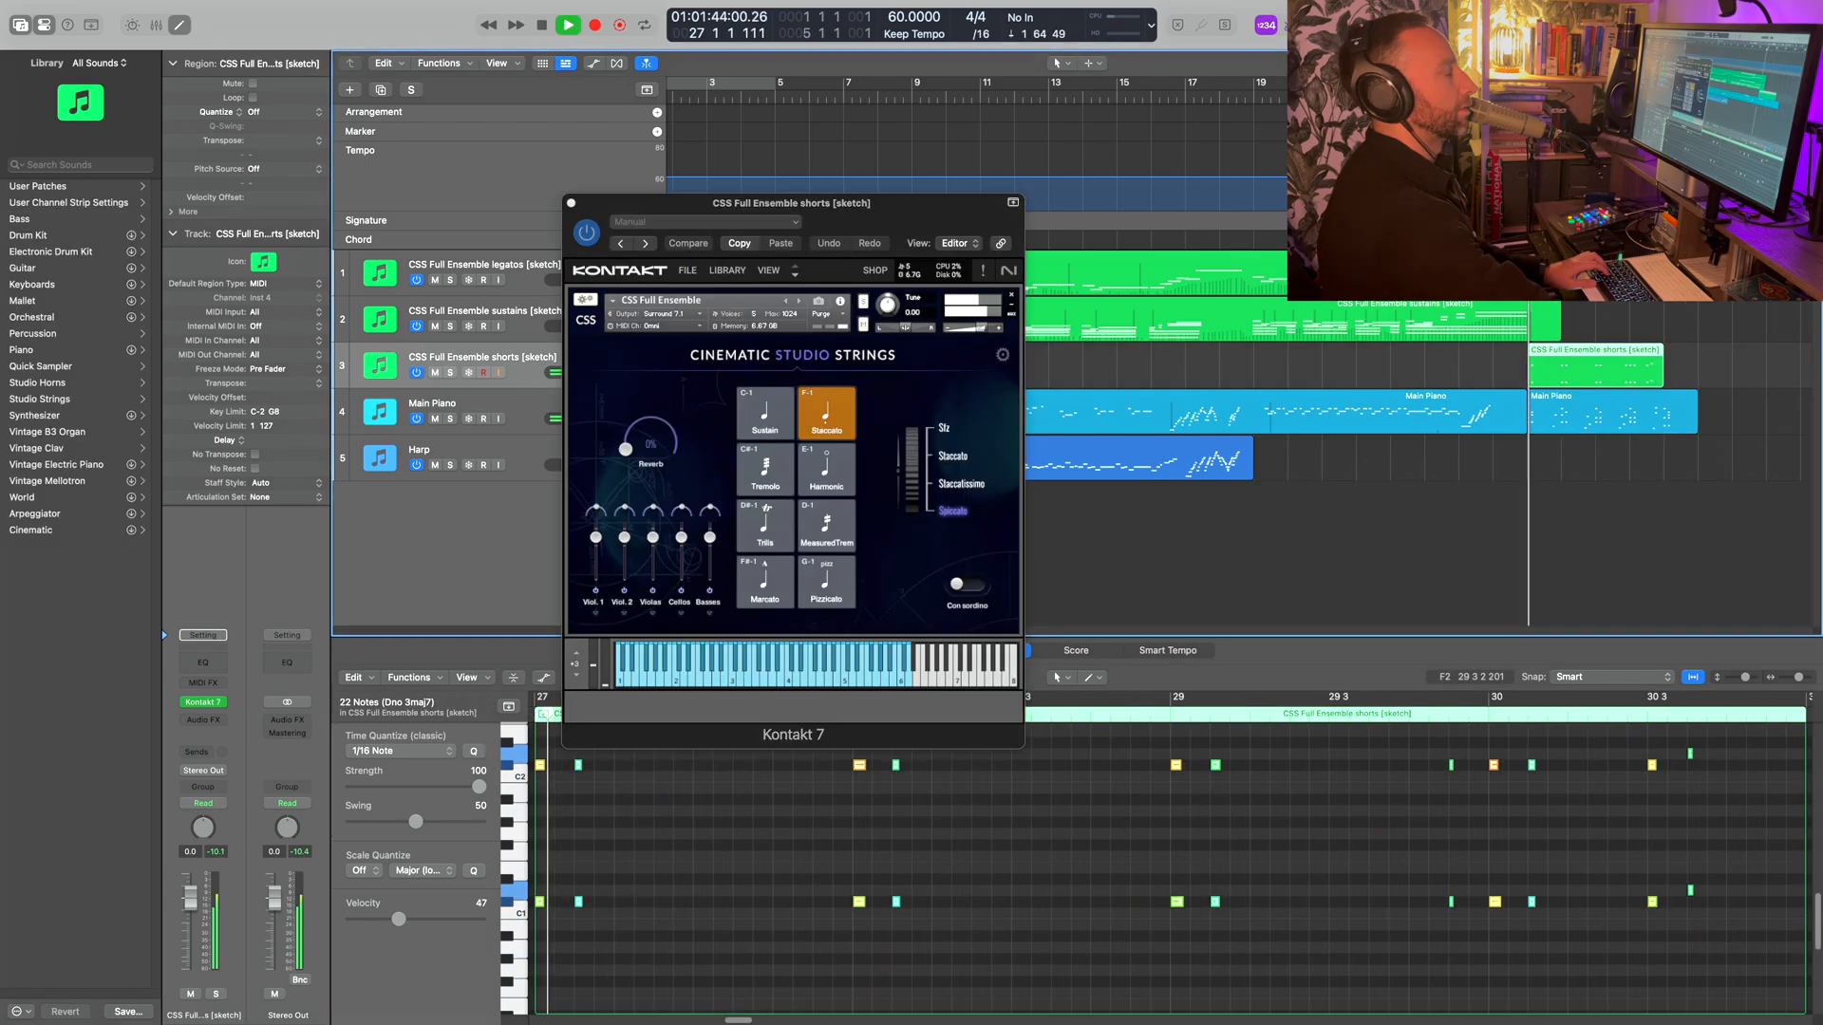
- Duplicate the Main Piano track with its instrument and move the bar 27 piano region onto the new track
{"action": "left_click", "coordinate": [1557, 423]}
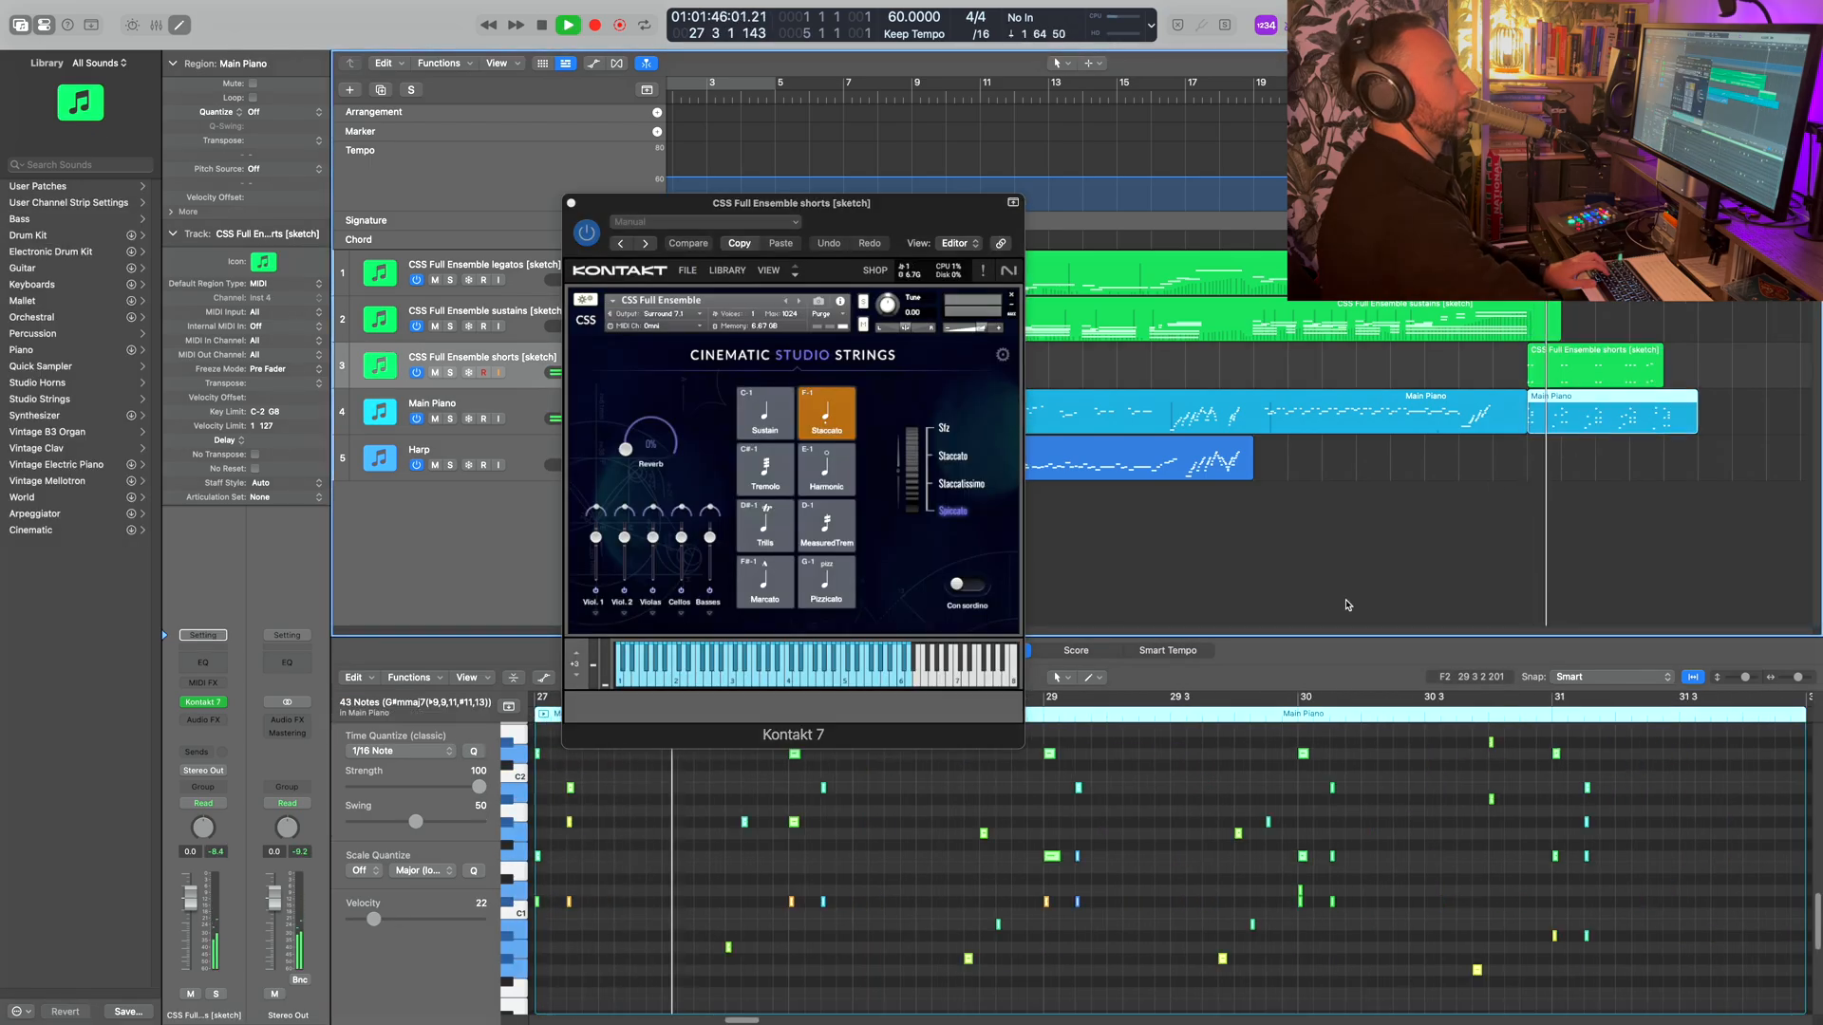
{"action": "left_click", "coordinate": [1315, 406], "text": "shift"}
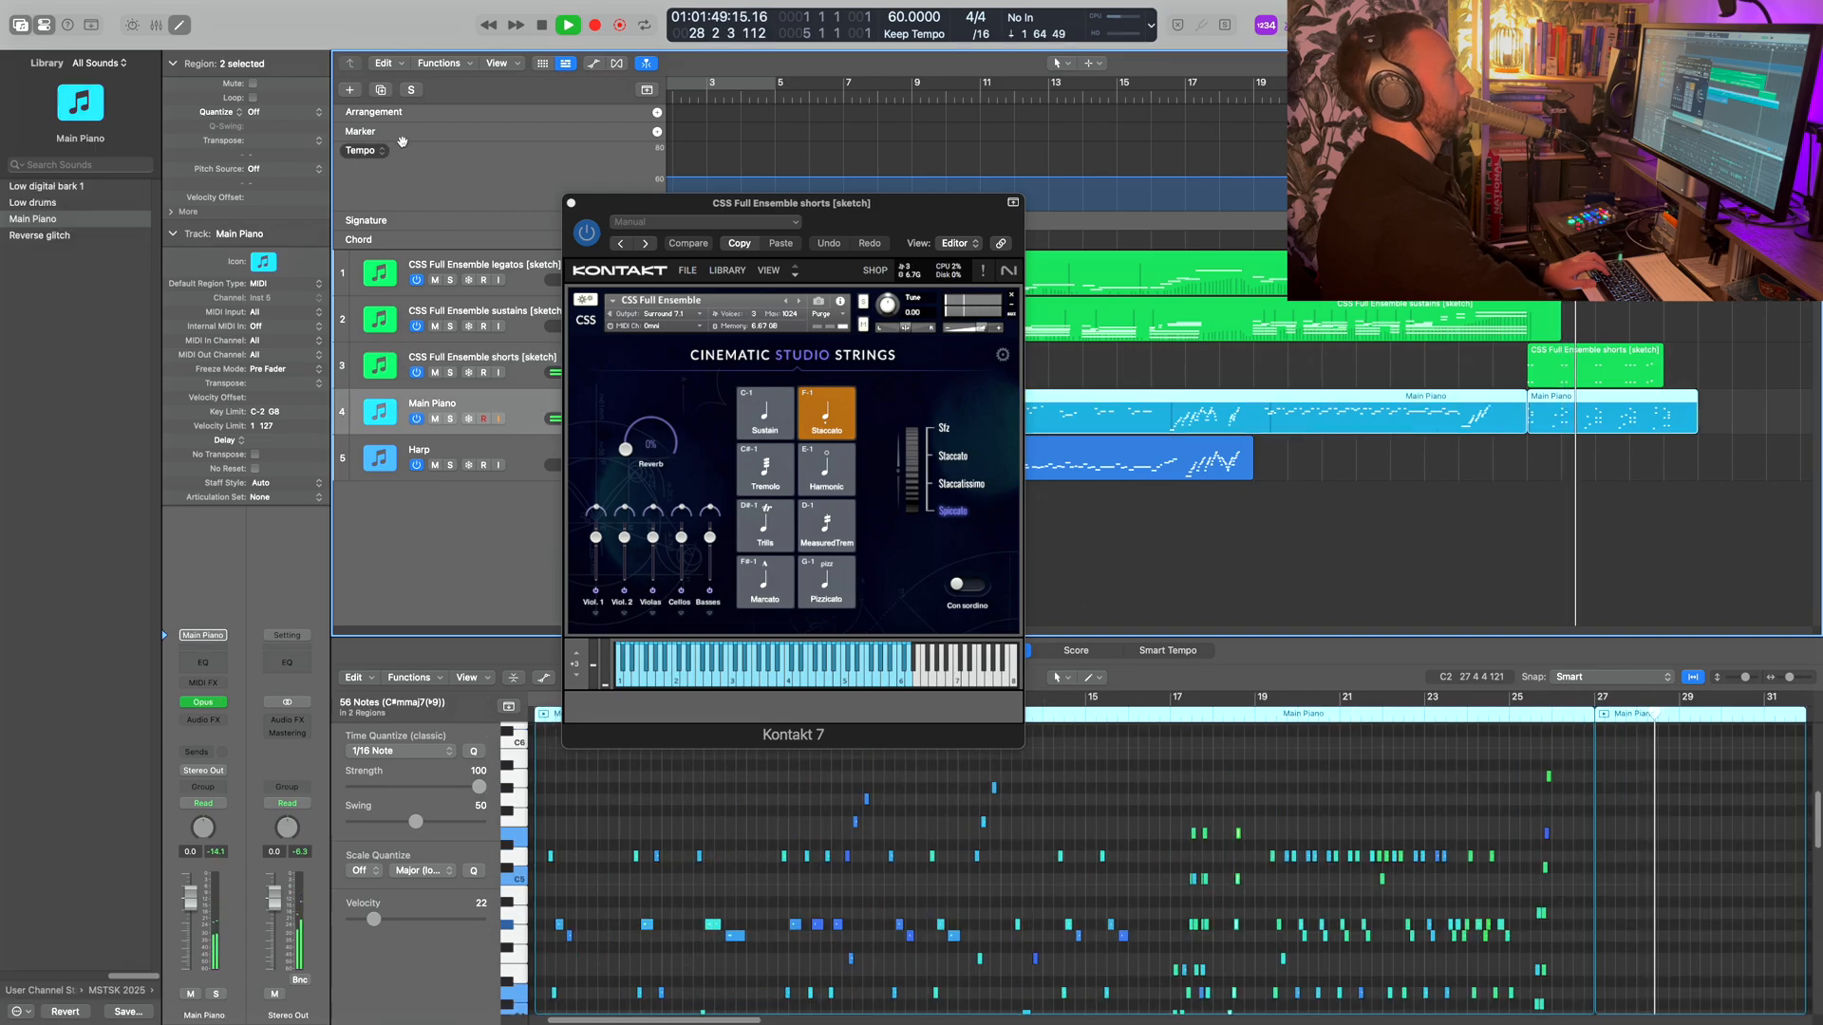
{"action": "left_click", "coordinate": [381, 91]}
{"action": "left_click_drag", "start_coordinate": [1640, 420], "coordinate": [1639, 463]}
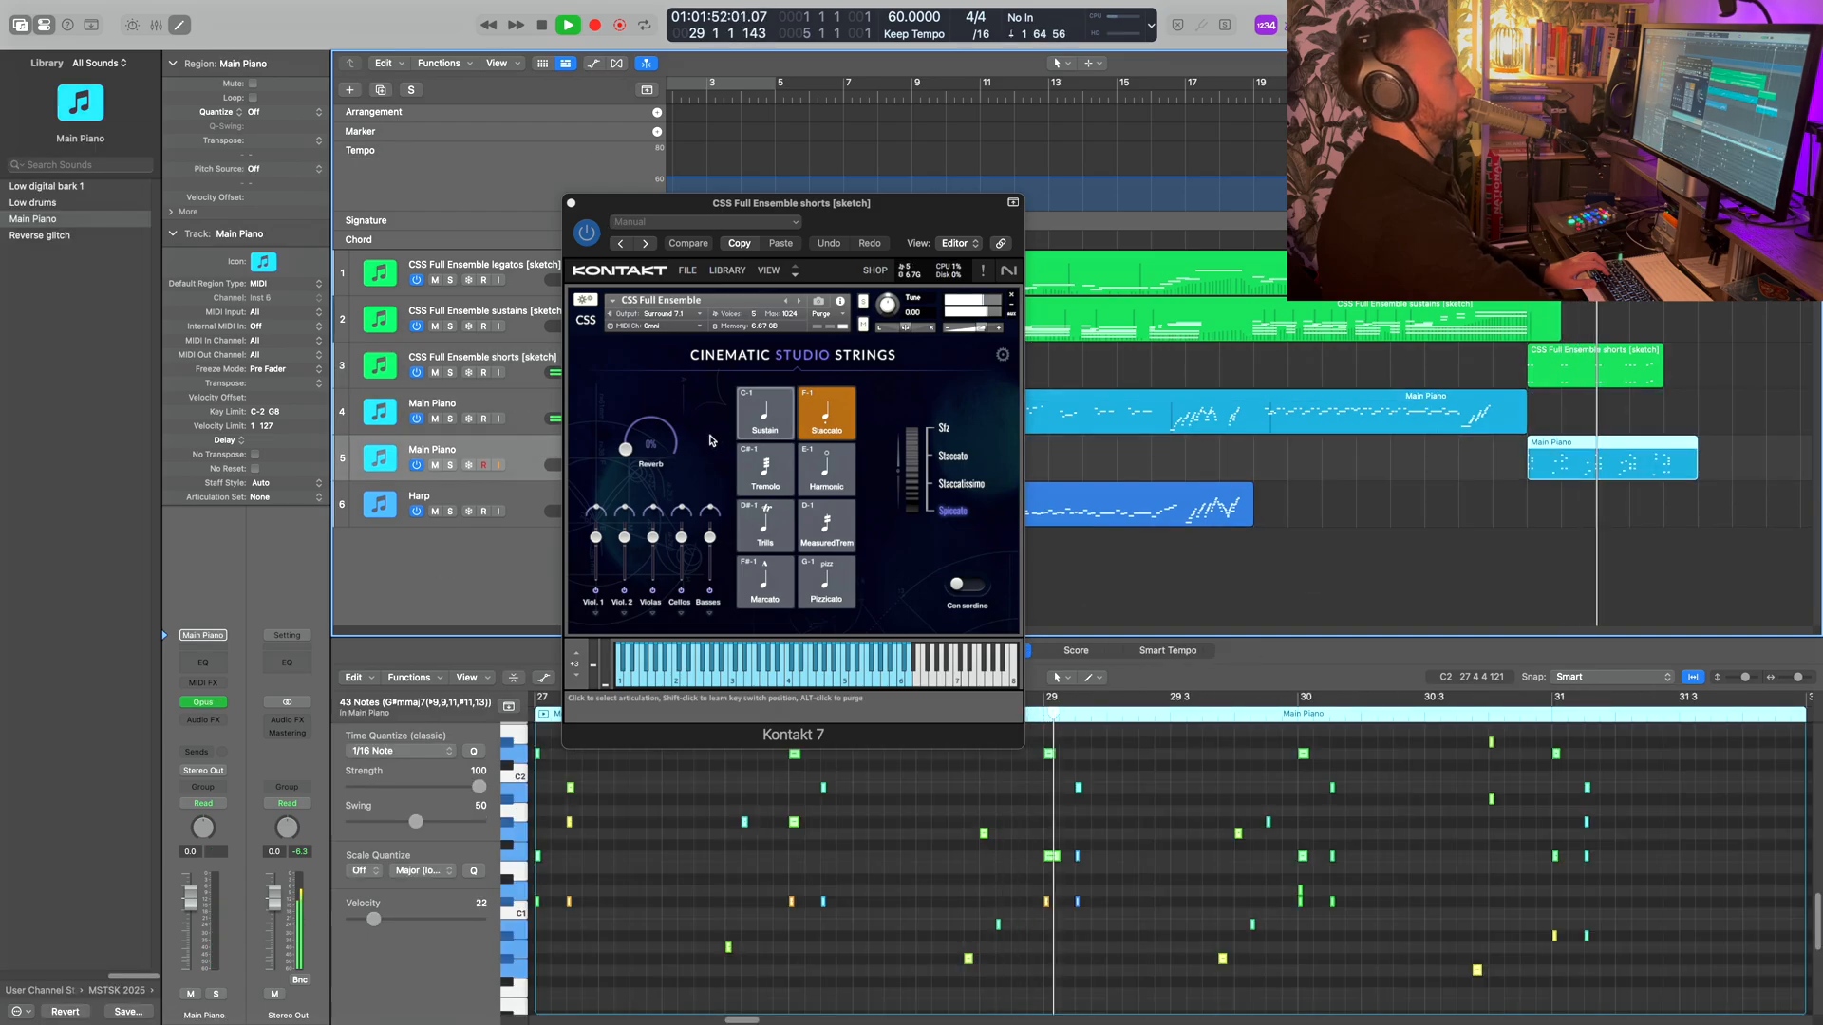
- Lower the duplicate Main Piano track's volume to -5.6 dB during playback and close the shorts instrument window
{"action": "left_click_drag", "start_coordinate": [664, 202], "coordinate": [962, 341]}
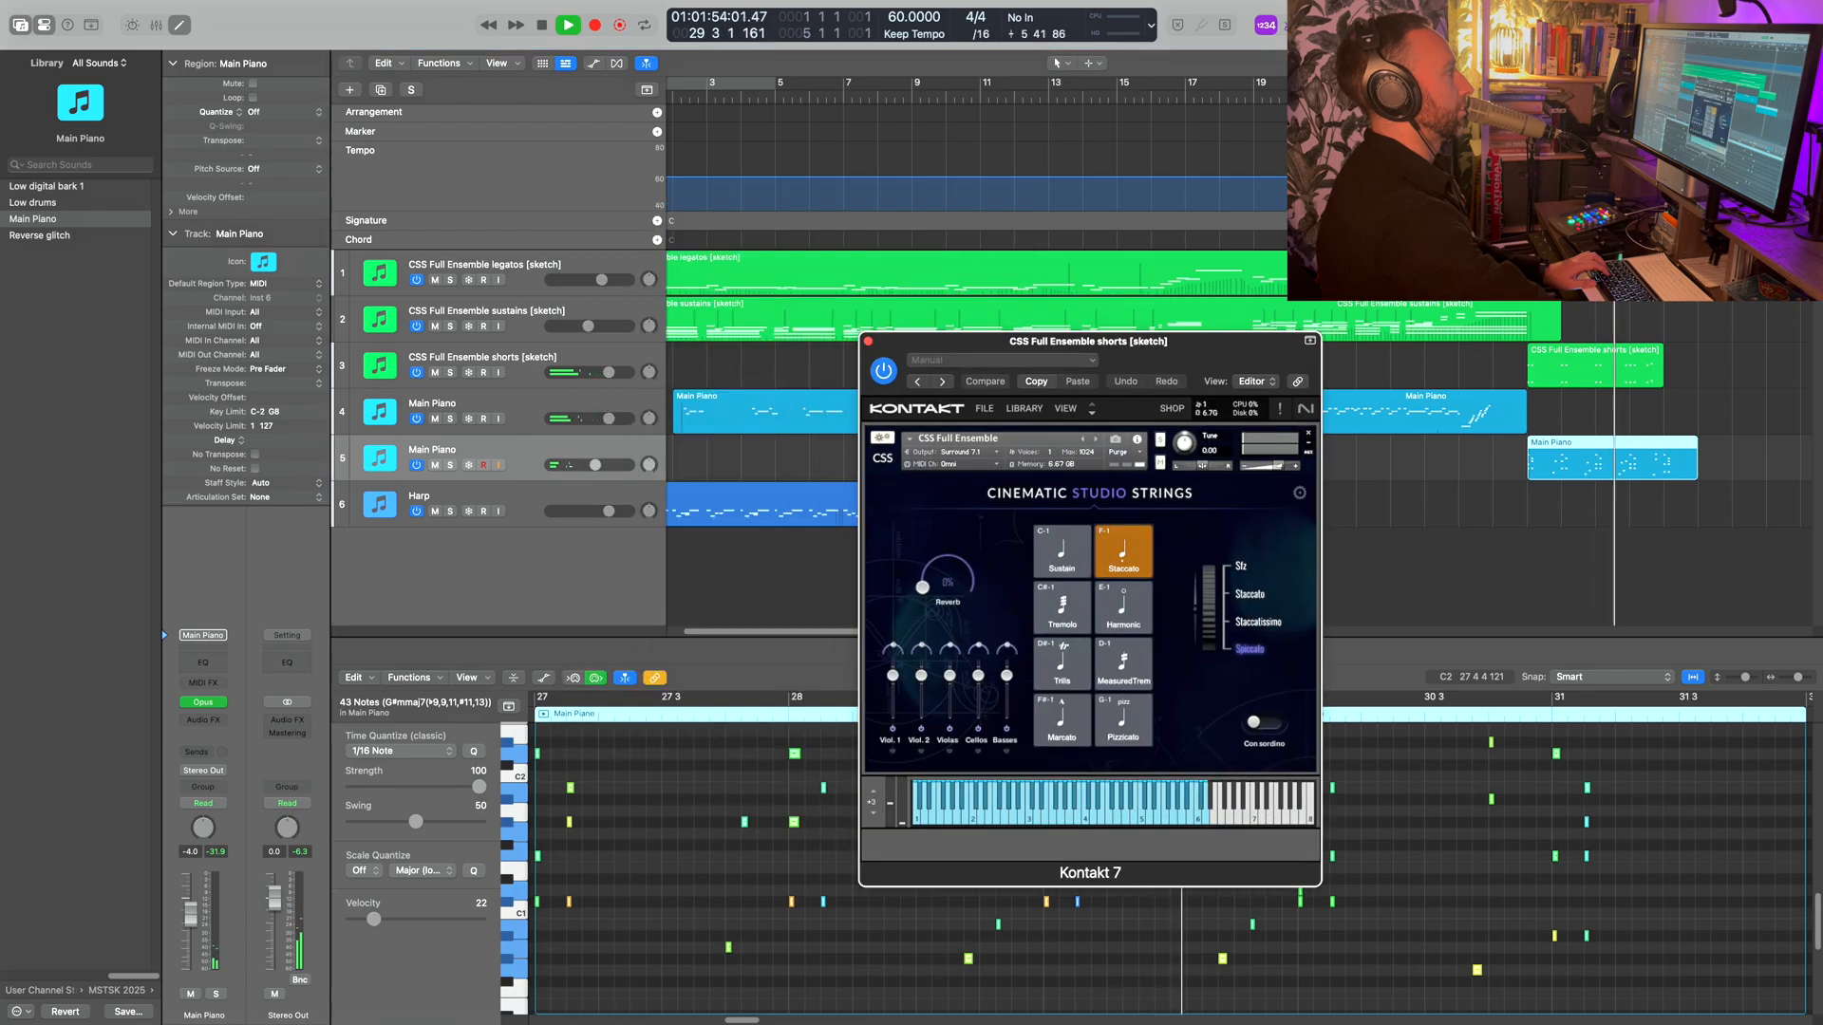
{"action": "left_click_drag", "start_coordinate": [596, 465], "coordinate": [590, 466]}
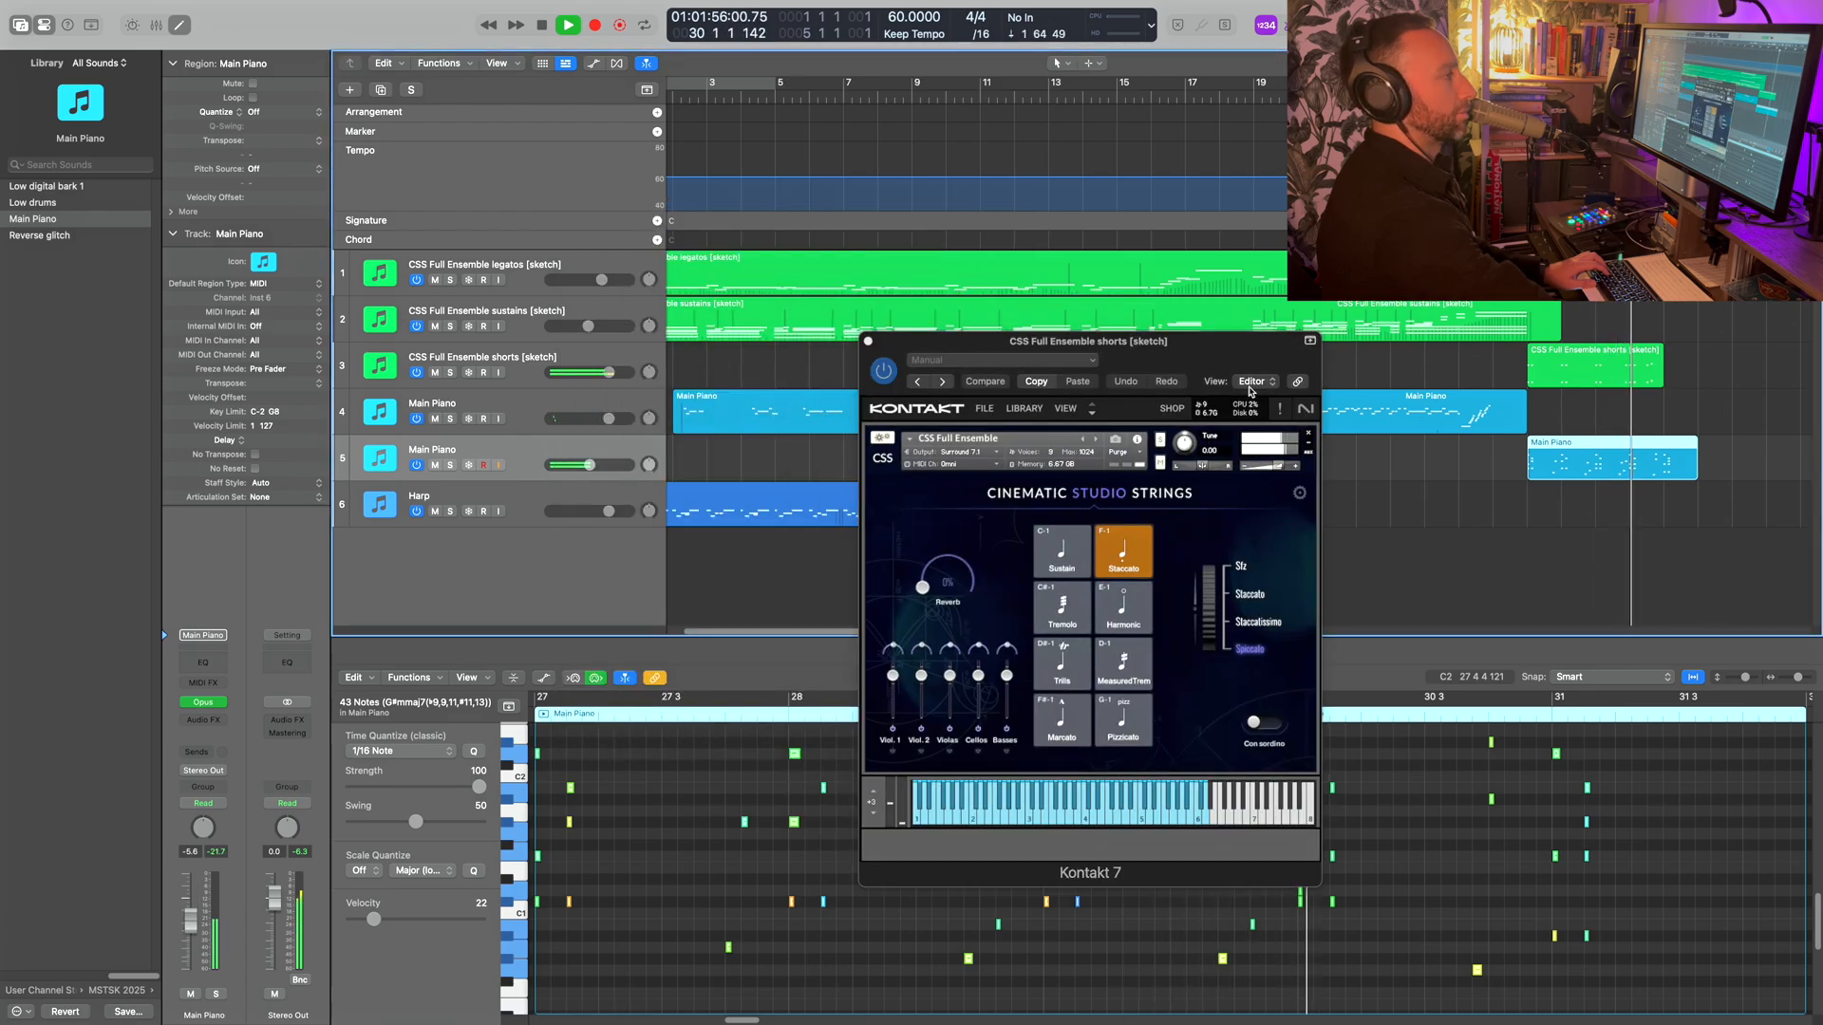
{"action": "left_click", "coordinate": [868, 341]}
{"action": "scroll", "coordinate": [1491, 441], "scroll_direction": "right", "scroll_amount": 5}
{"action": "key", "text": "space"}
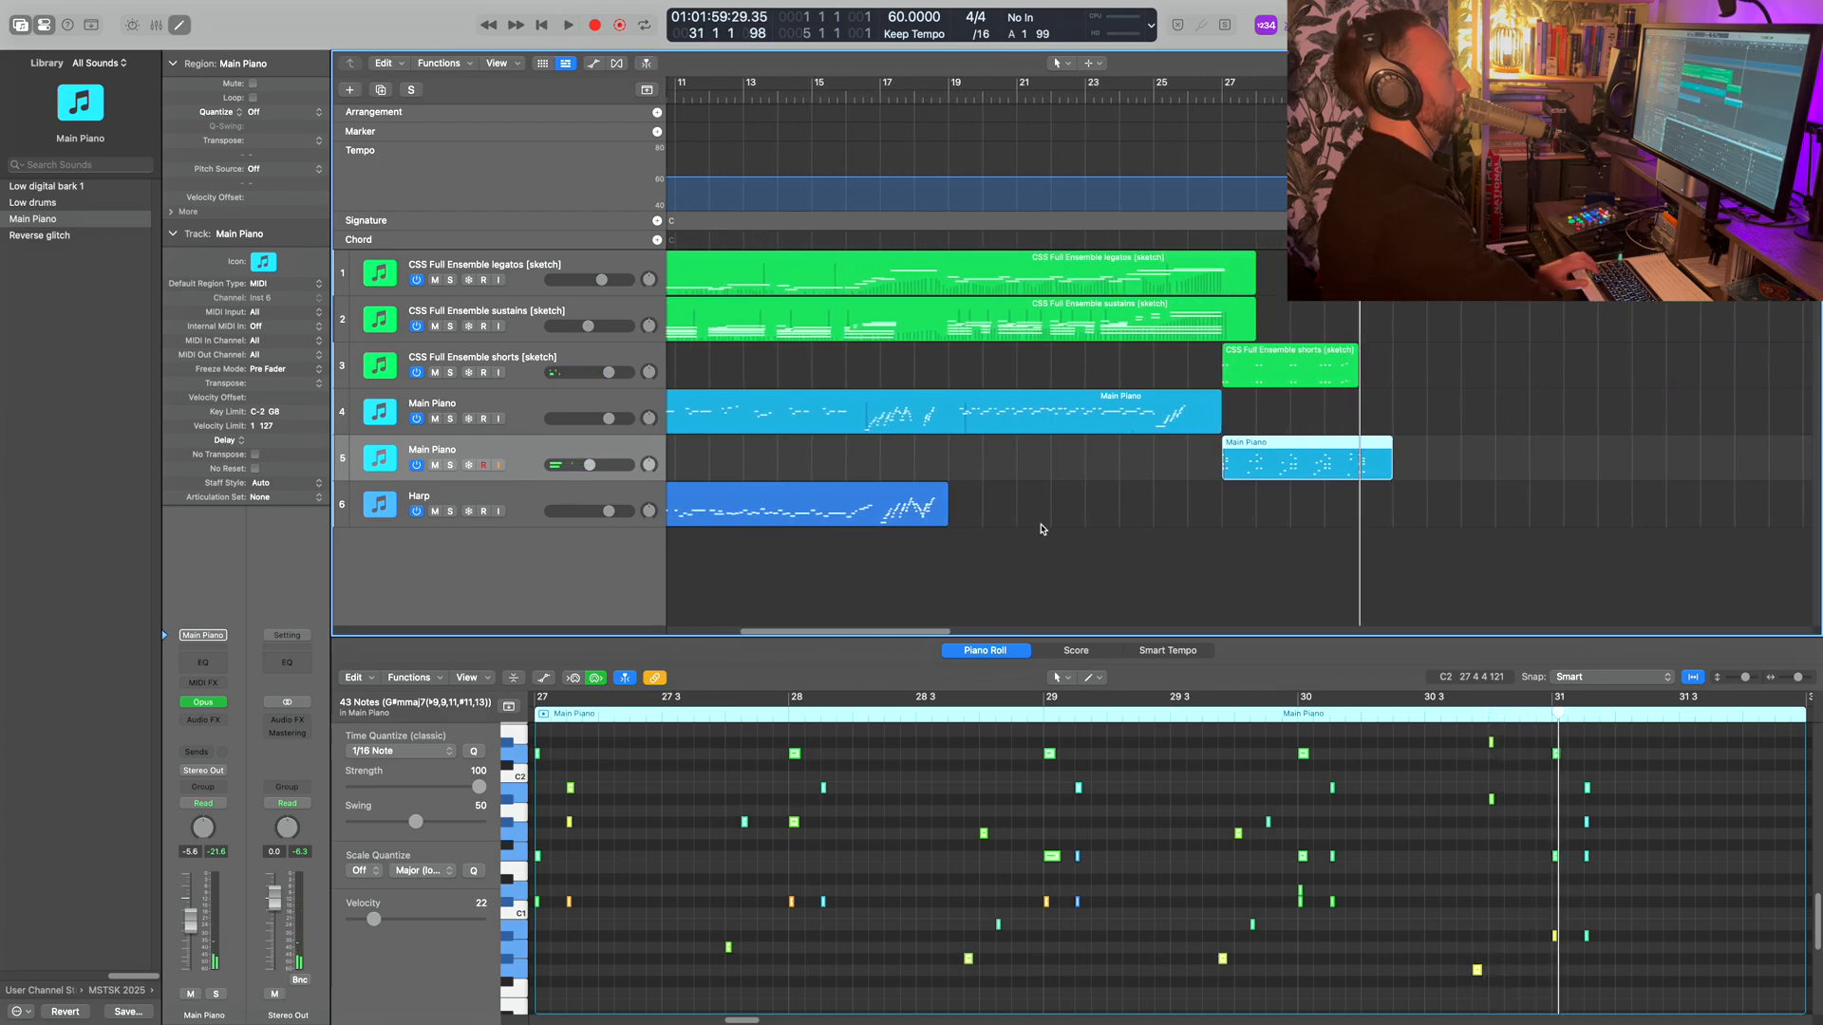
- Trim the duplicate piano track's region to end at bar 31 and loop it together with the shorts region to bar 39
{"action": "left_click_drag", "start_coordinate": [1391, 471], "coordinate": [1359, 469]}
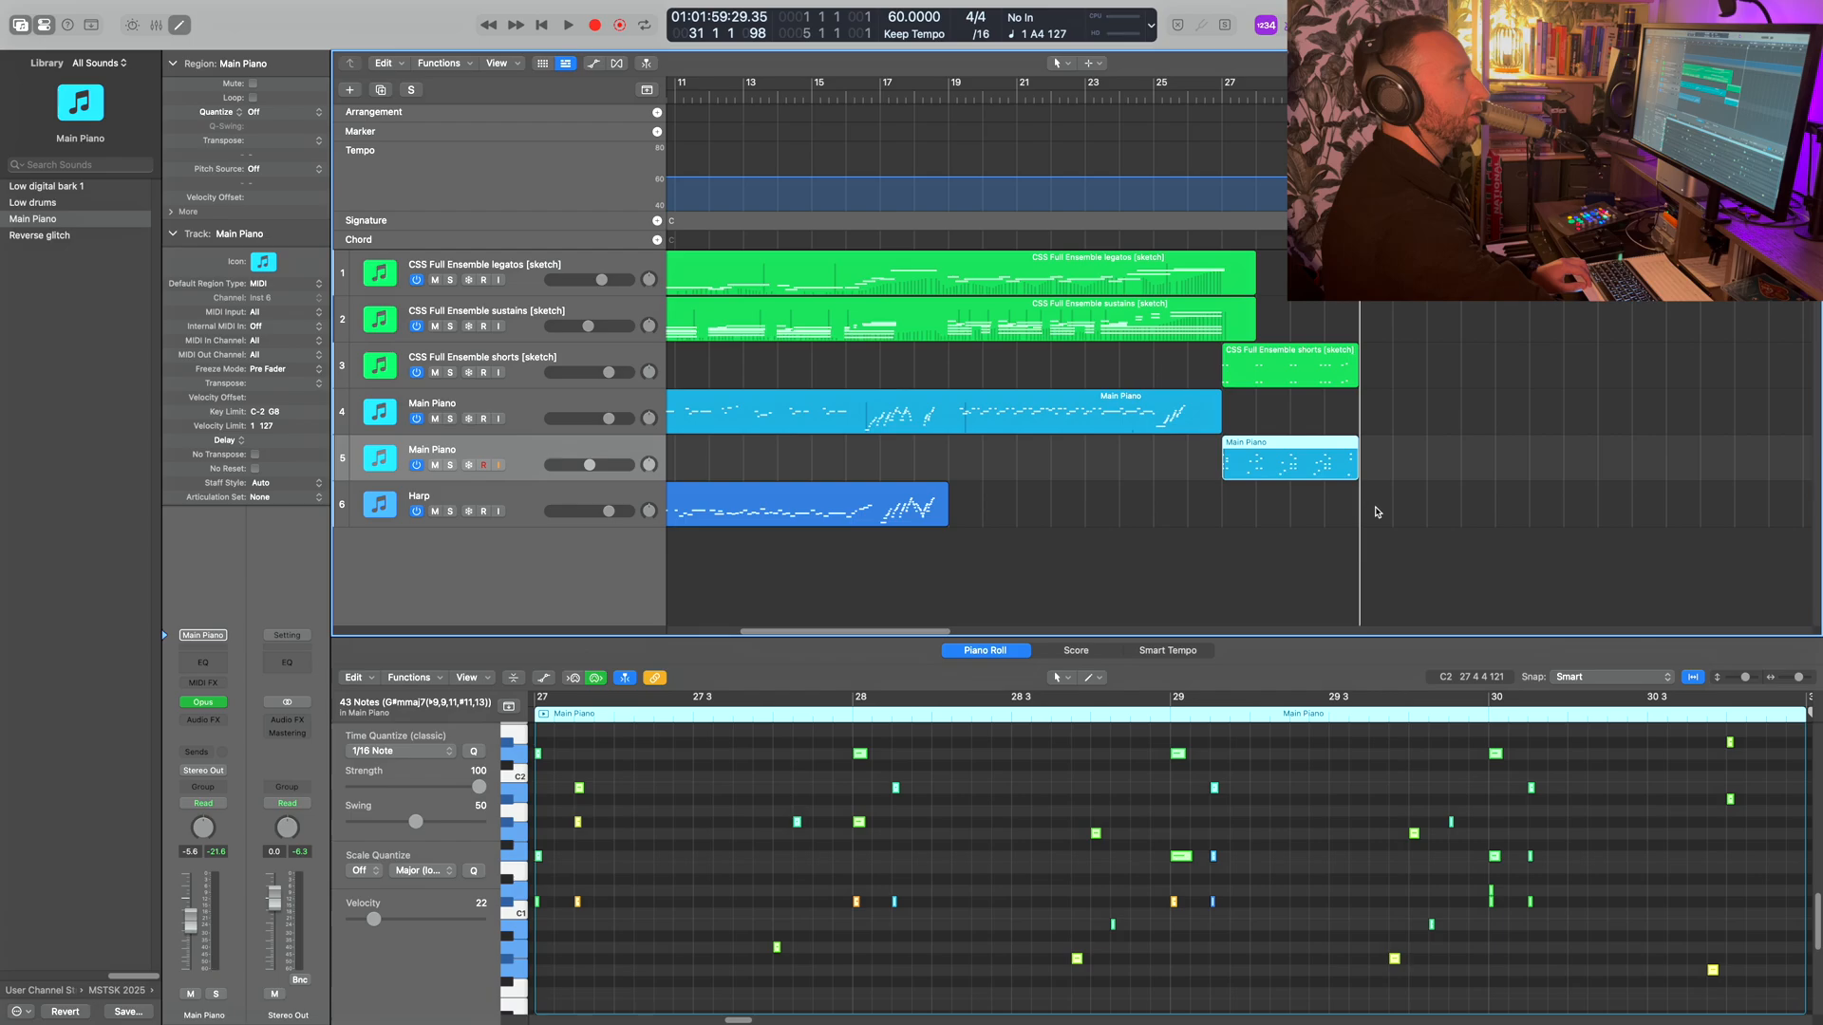
{"action": "left_click", "coordinate": [1352, 359], "text": "shift"}
{"action": "left_click_drag", "start_coordinate": [1364, 350], "coordinate": [1638, 377]}
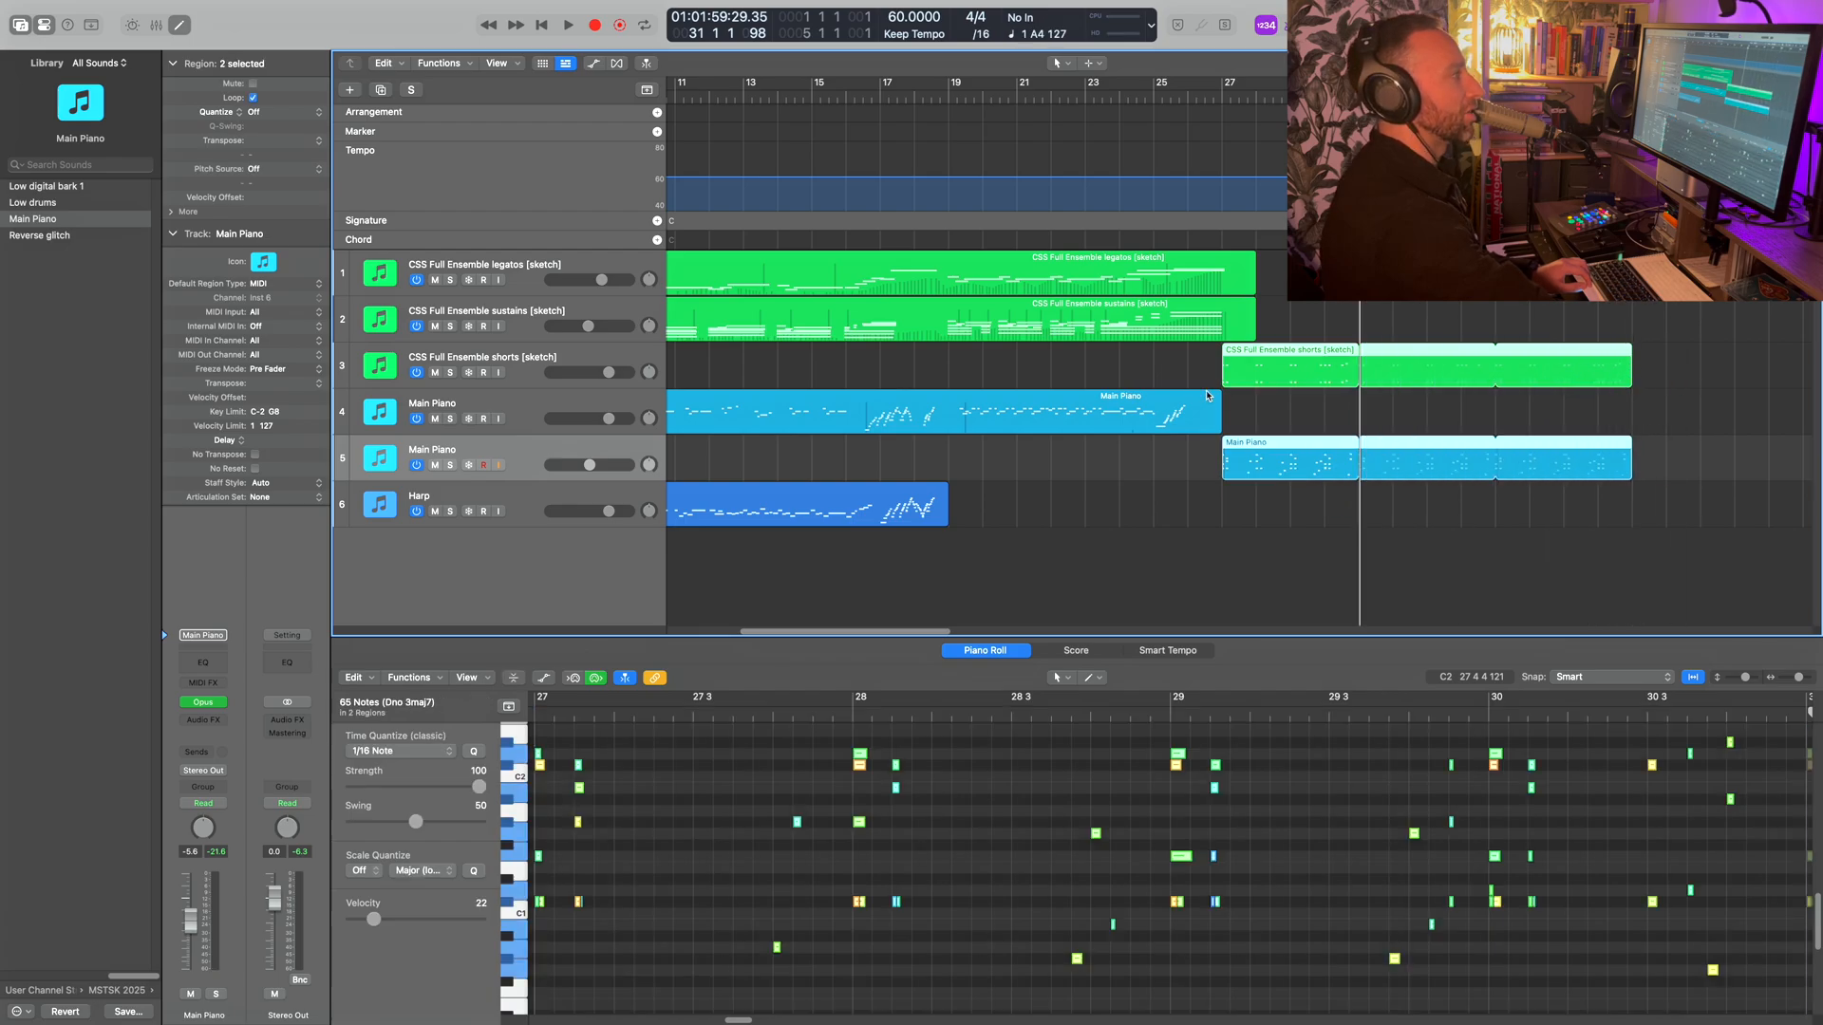
{"action": "right_click", "coordinate": [1324, 464]}
{"action": "left_click", "coordinate": [1359, 481]}
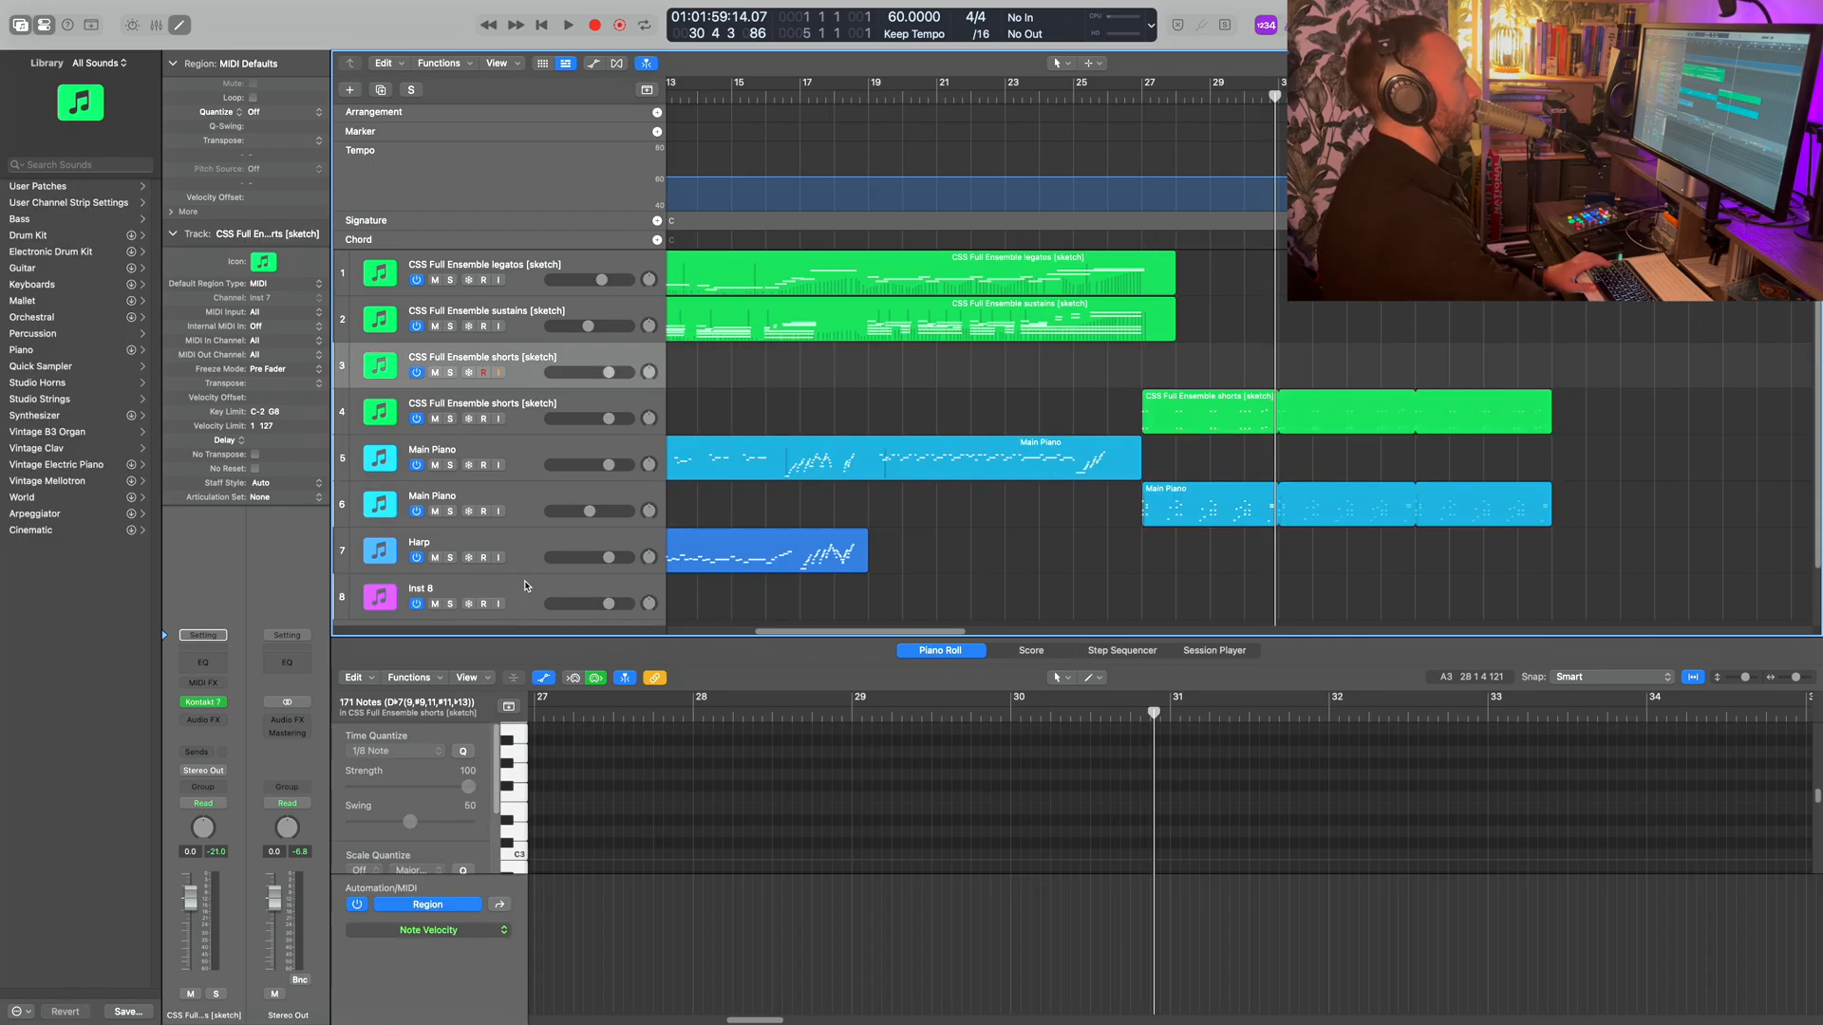
- Load the factory Tonal preset Strings - Col Legno in Concussion Drums on the Inst 8 track
{"action": "left_click", "coordinate": [525, 585]}
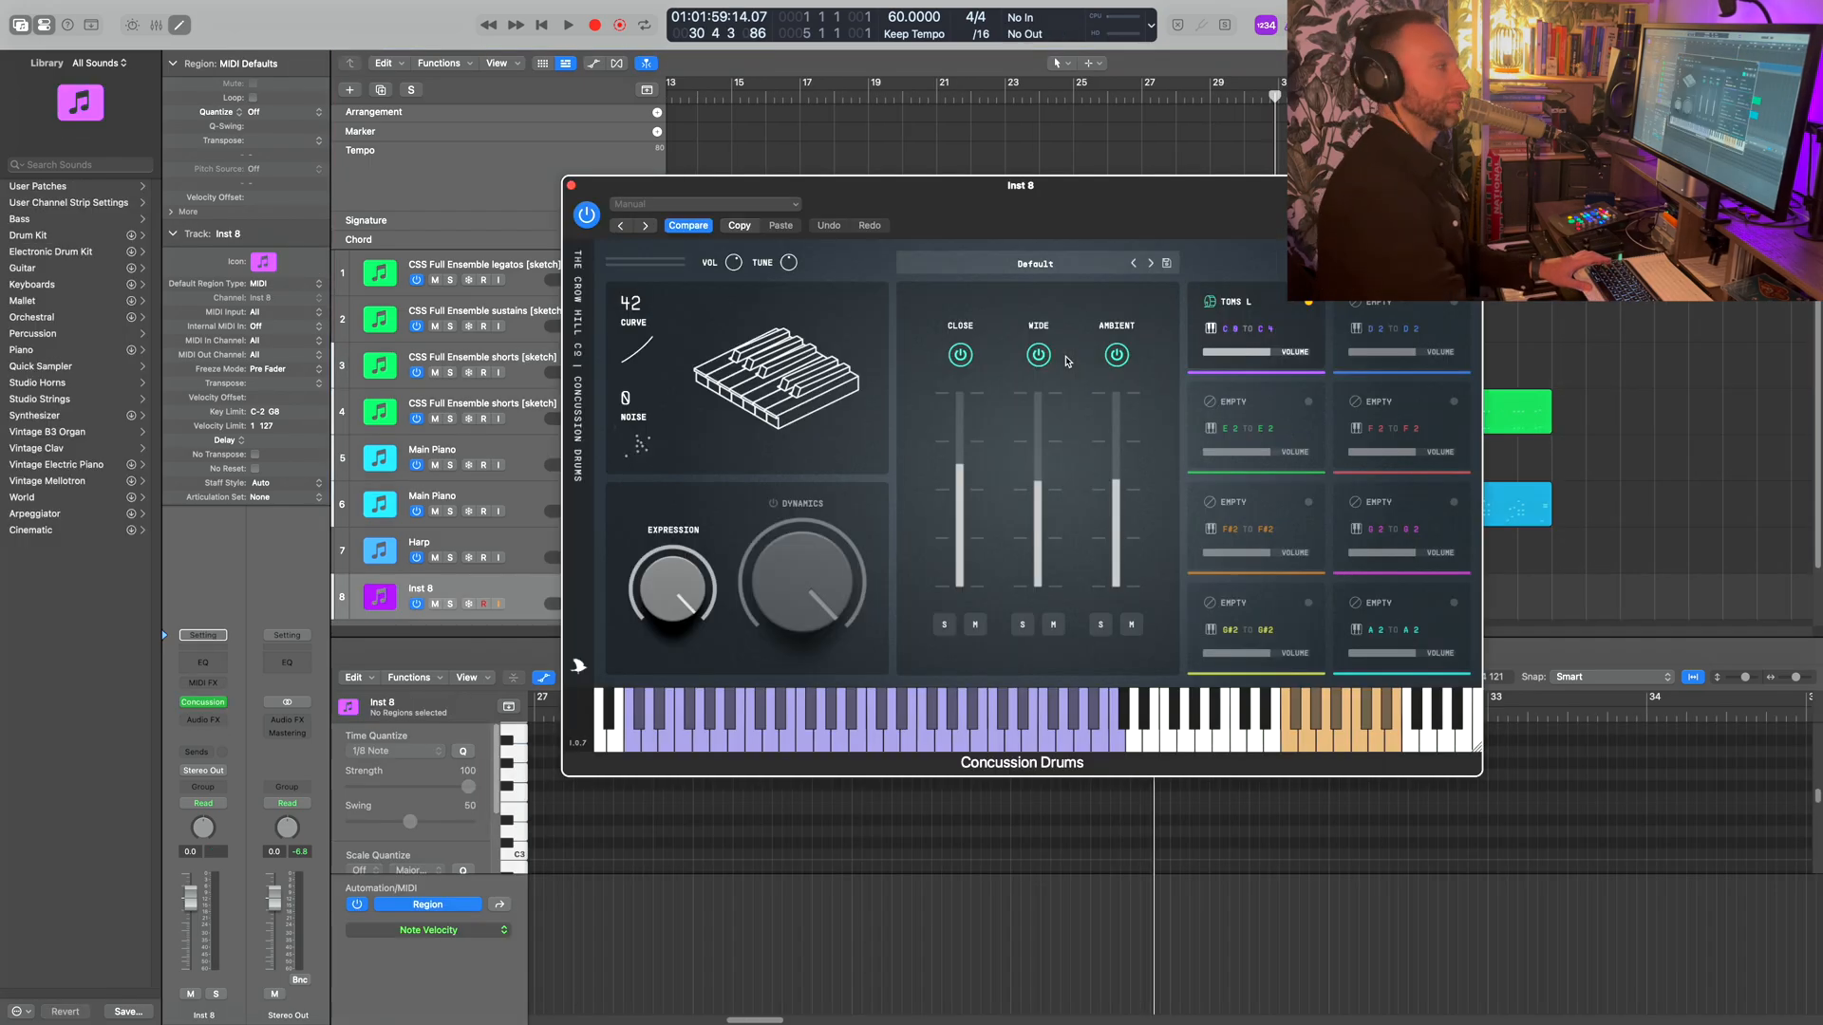
{"action": "left_click", "coordinate": [1035, 263]}
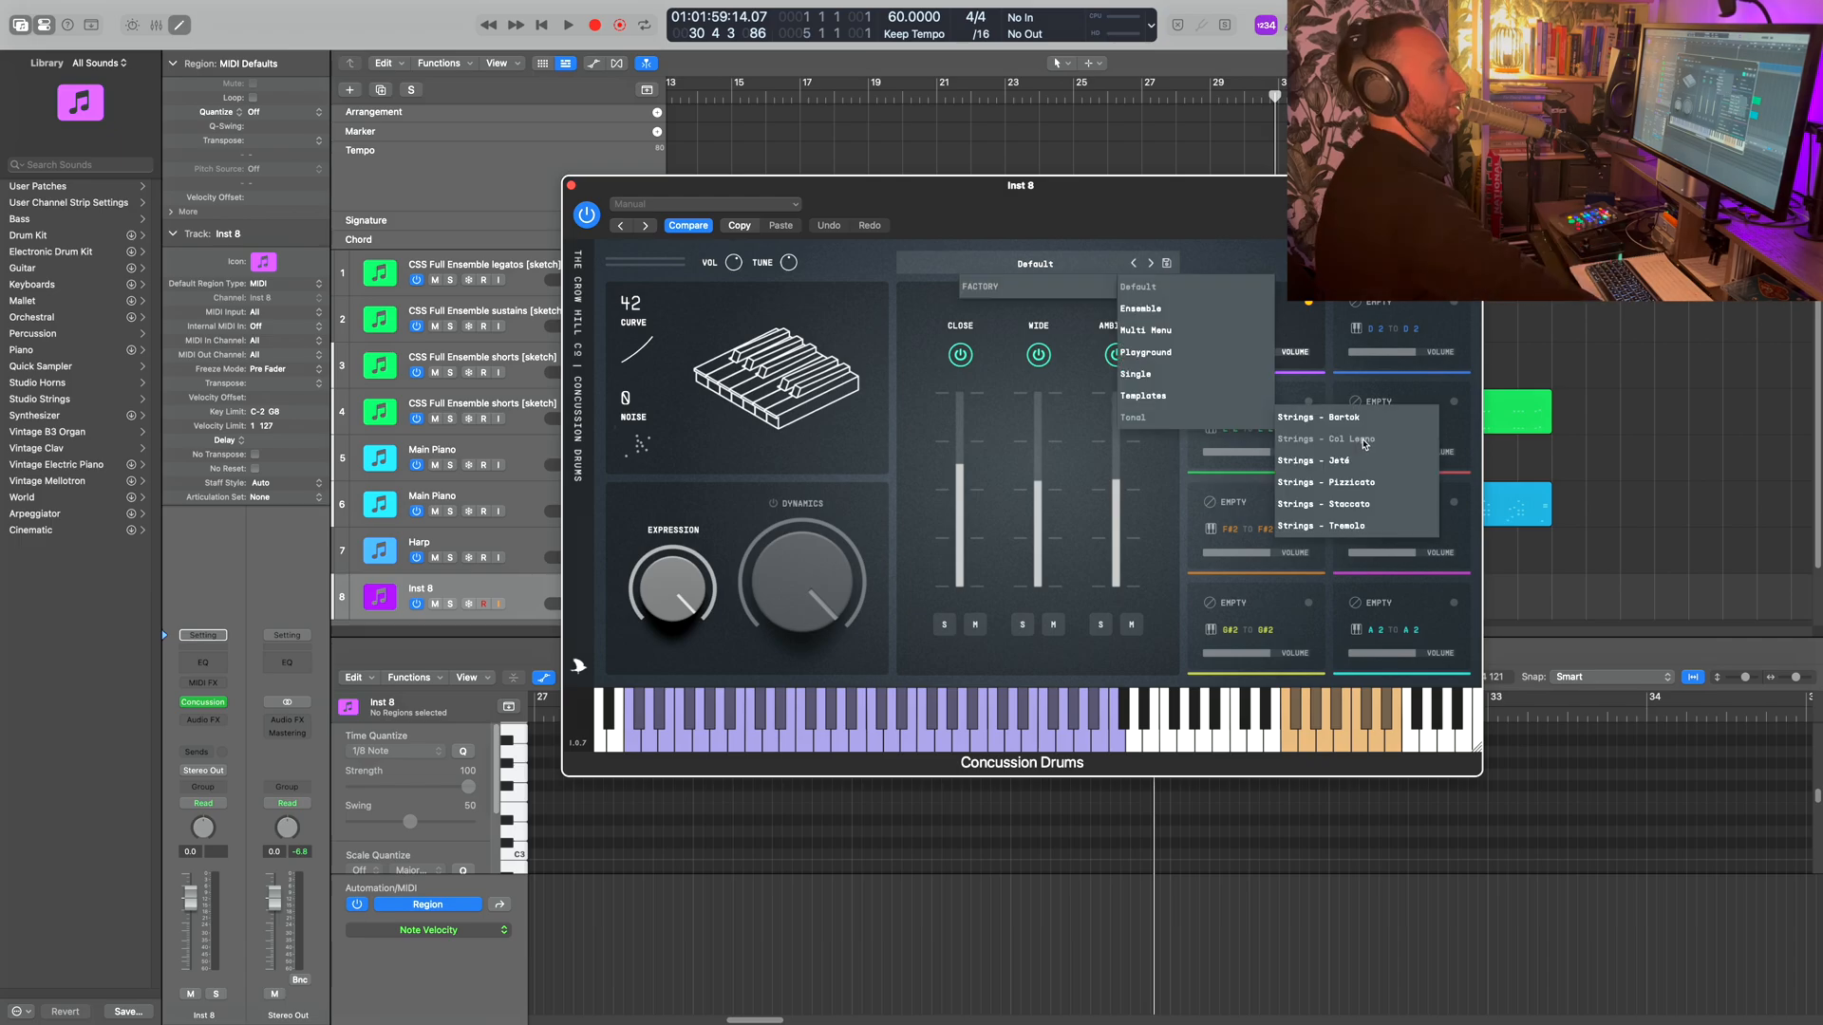
{"action": "left_click", "coordinate": [1364, 440]}
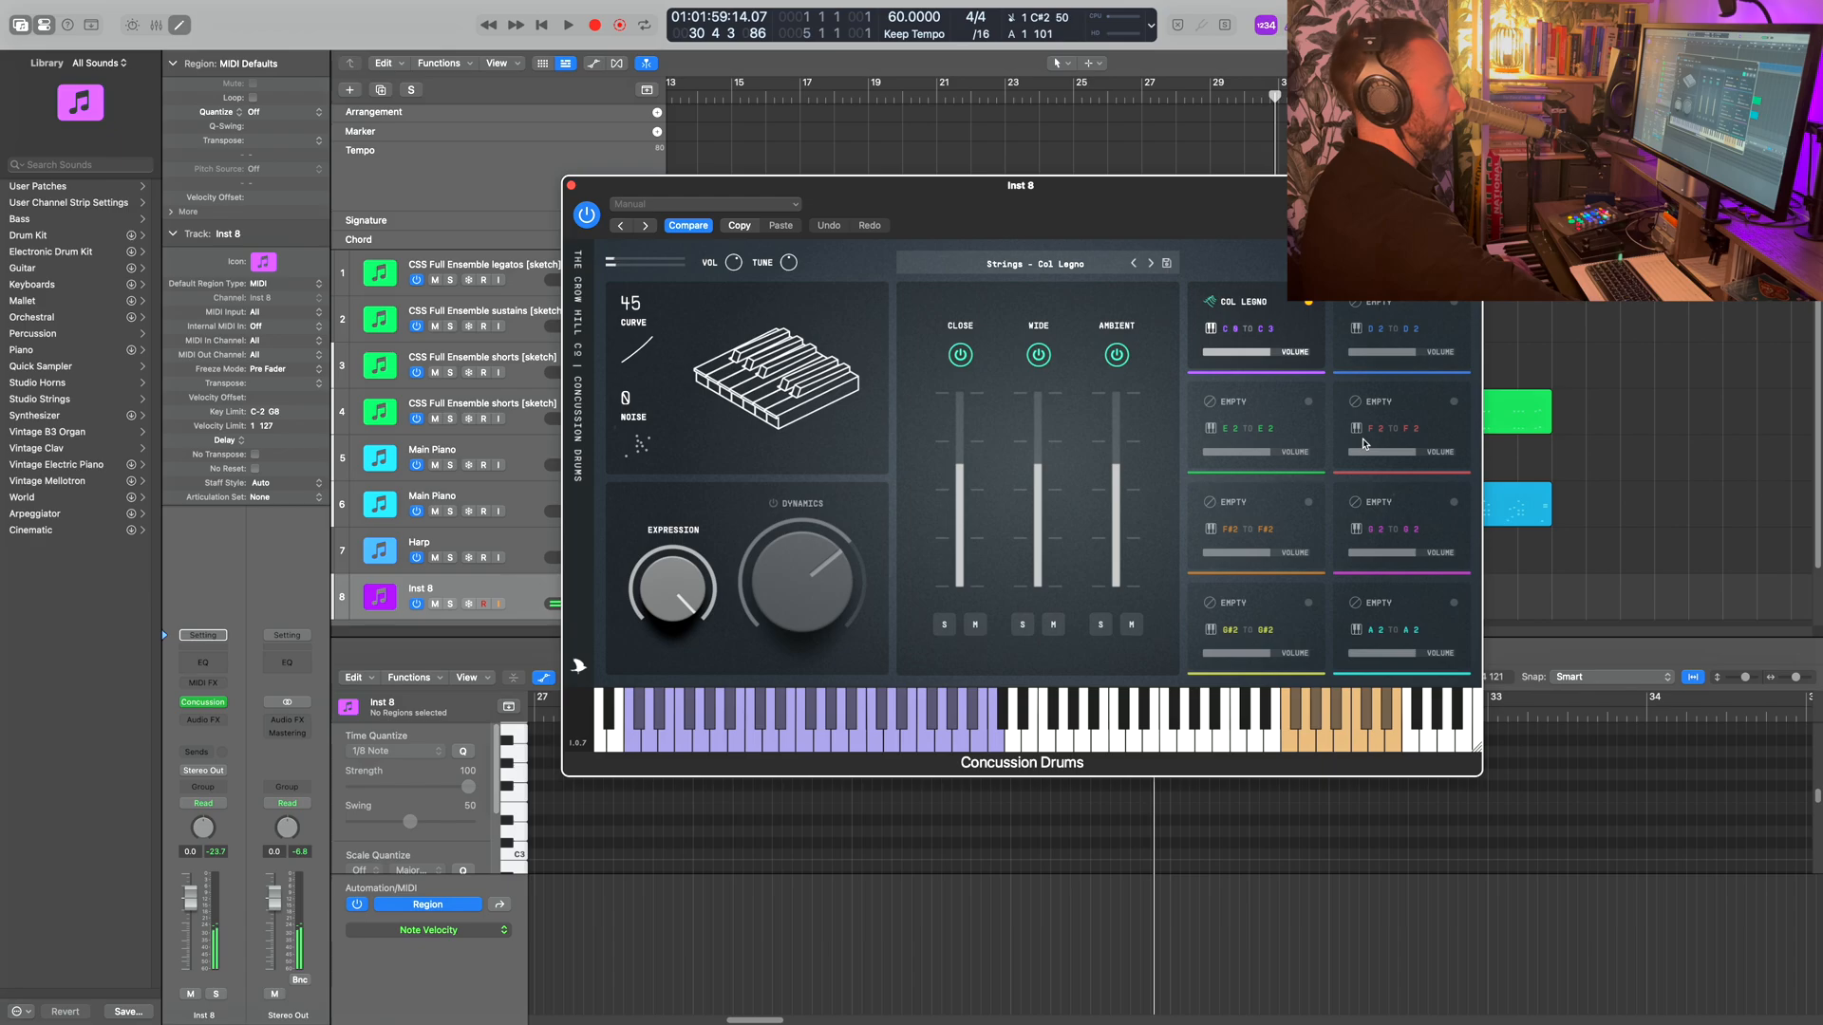
{"action": "left_click", "coordinate": [572, 186]}
- Record a col legno part on the Inst 8 track starting at bar 27
{"action": "left_click", "coordinate": [1139, 98]}
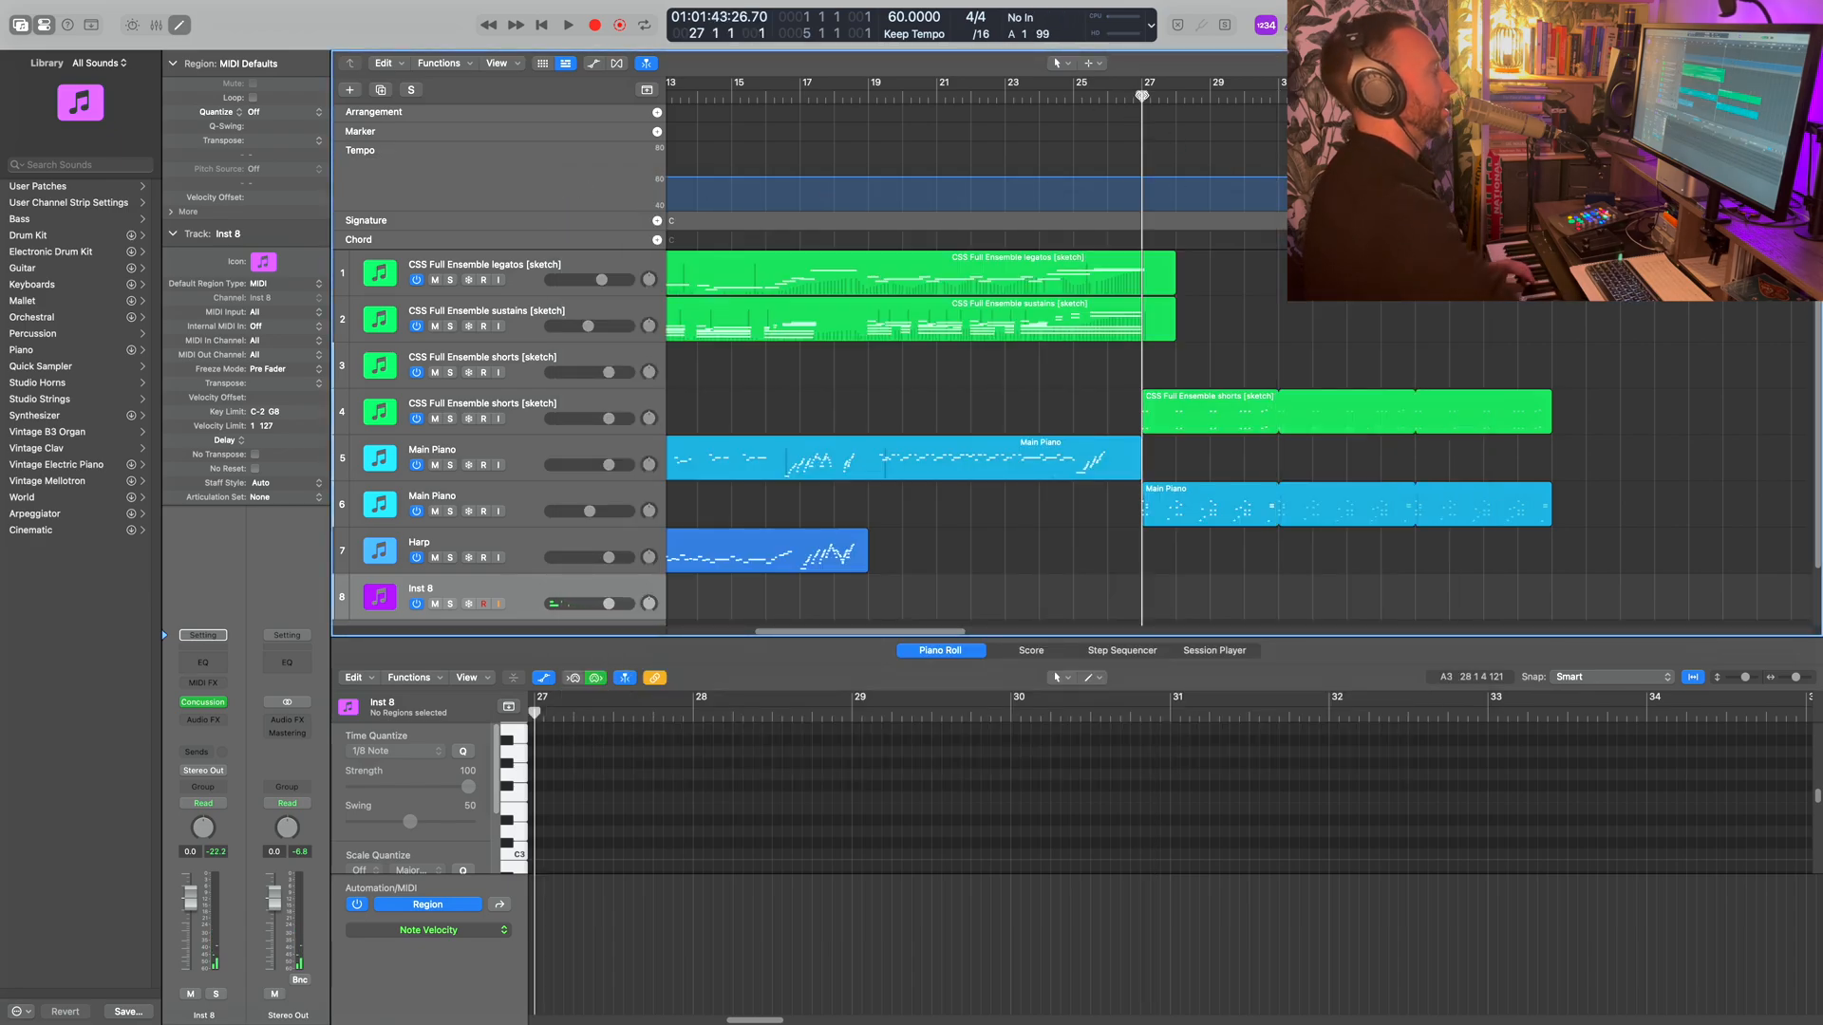
{"action": "key", "text": "r"}
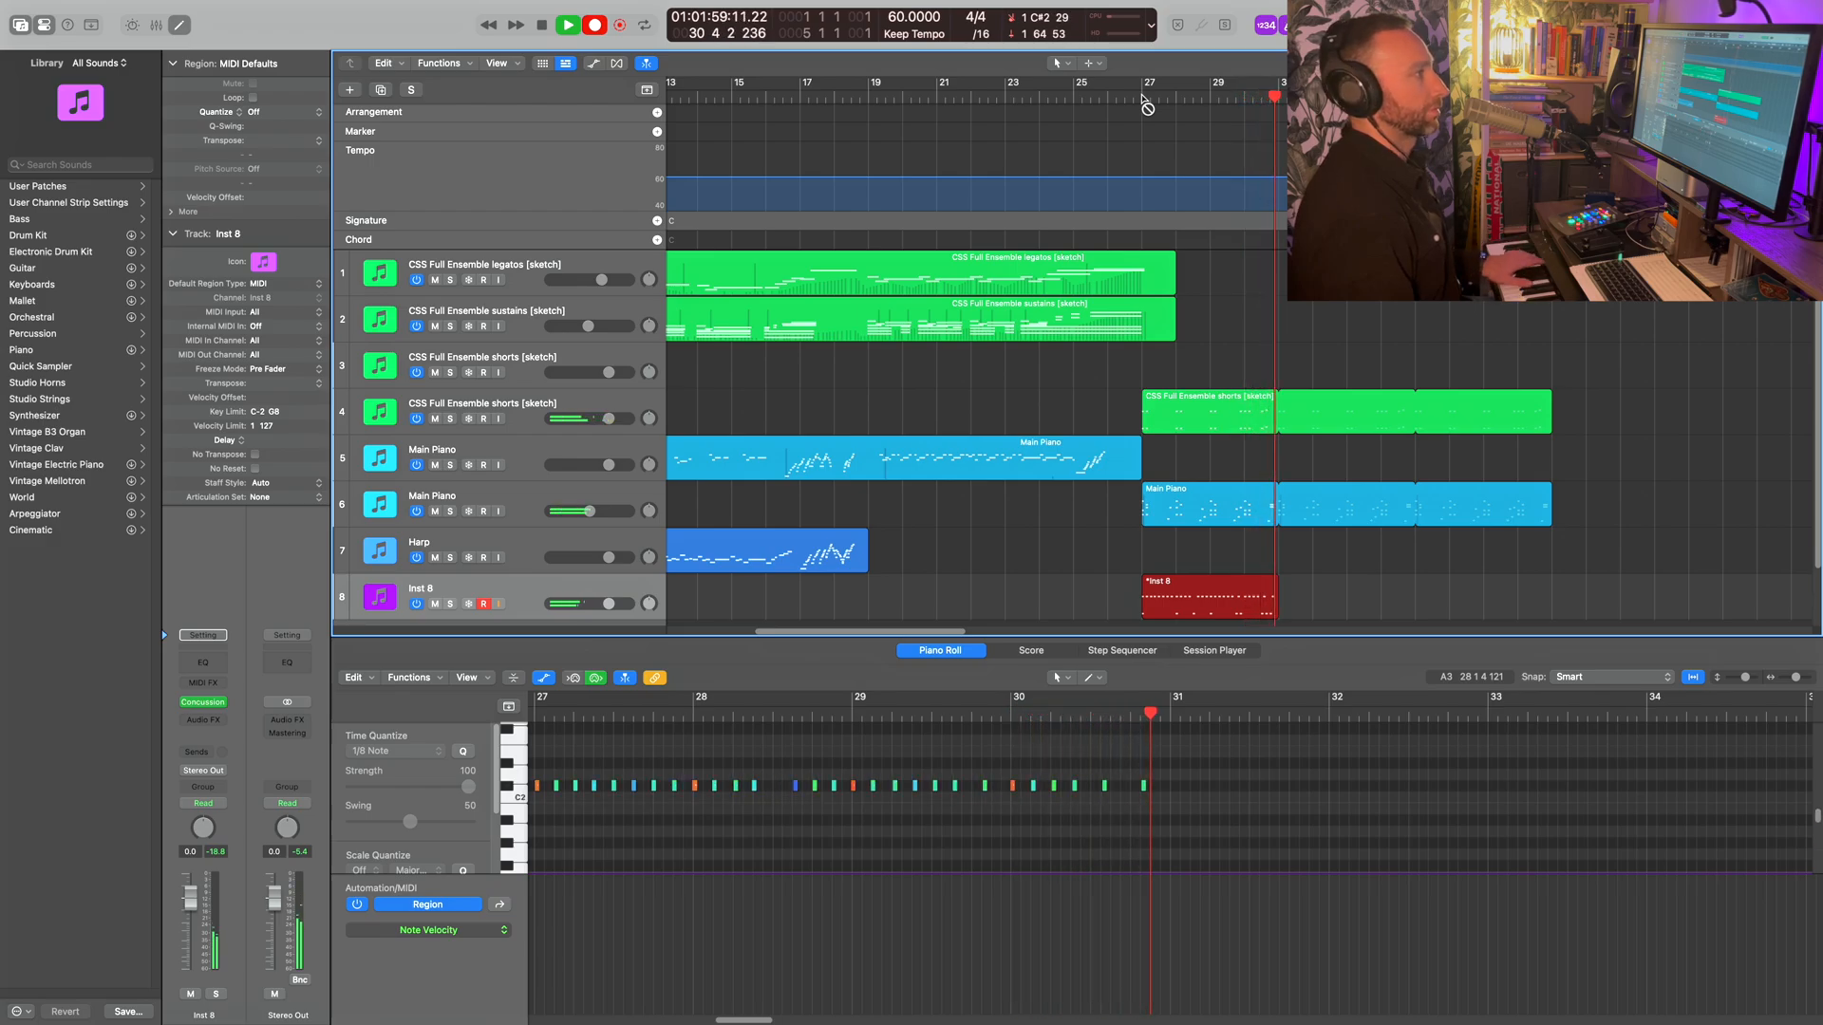
{"action": "key", "text": "space"}
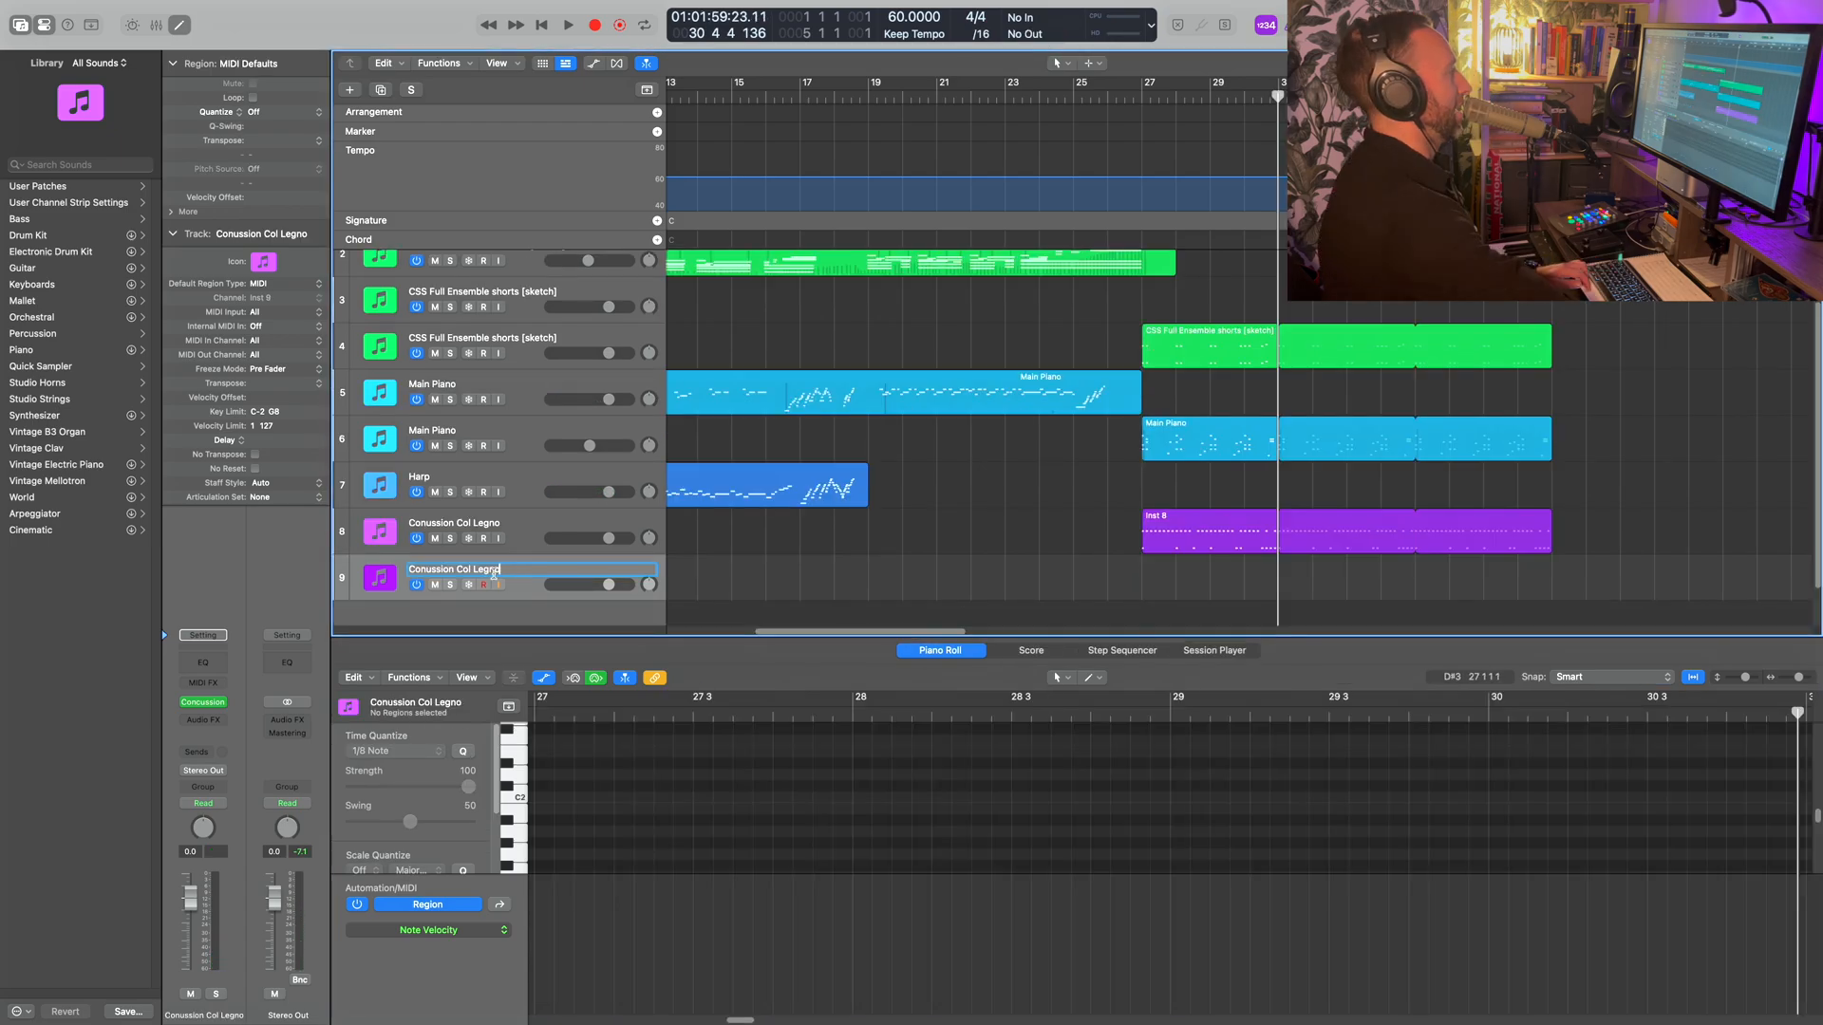
- Rename the duplicated Col Legno track Conussion Bartok and load the Strings - Bartok preset in its Concussion Drums instrument
{"action": "key", "text": "Return"}
{"action": "left_click", "coordinate": [206, 707]}
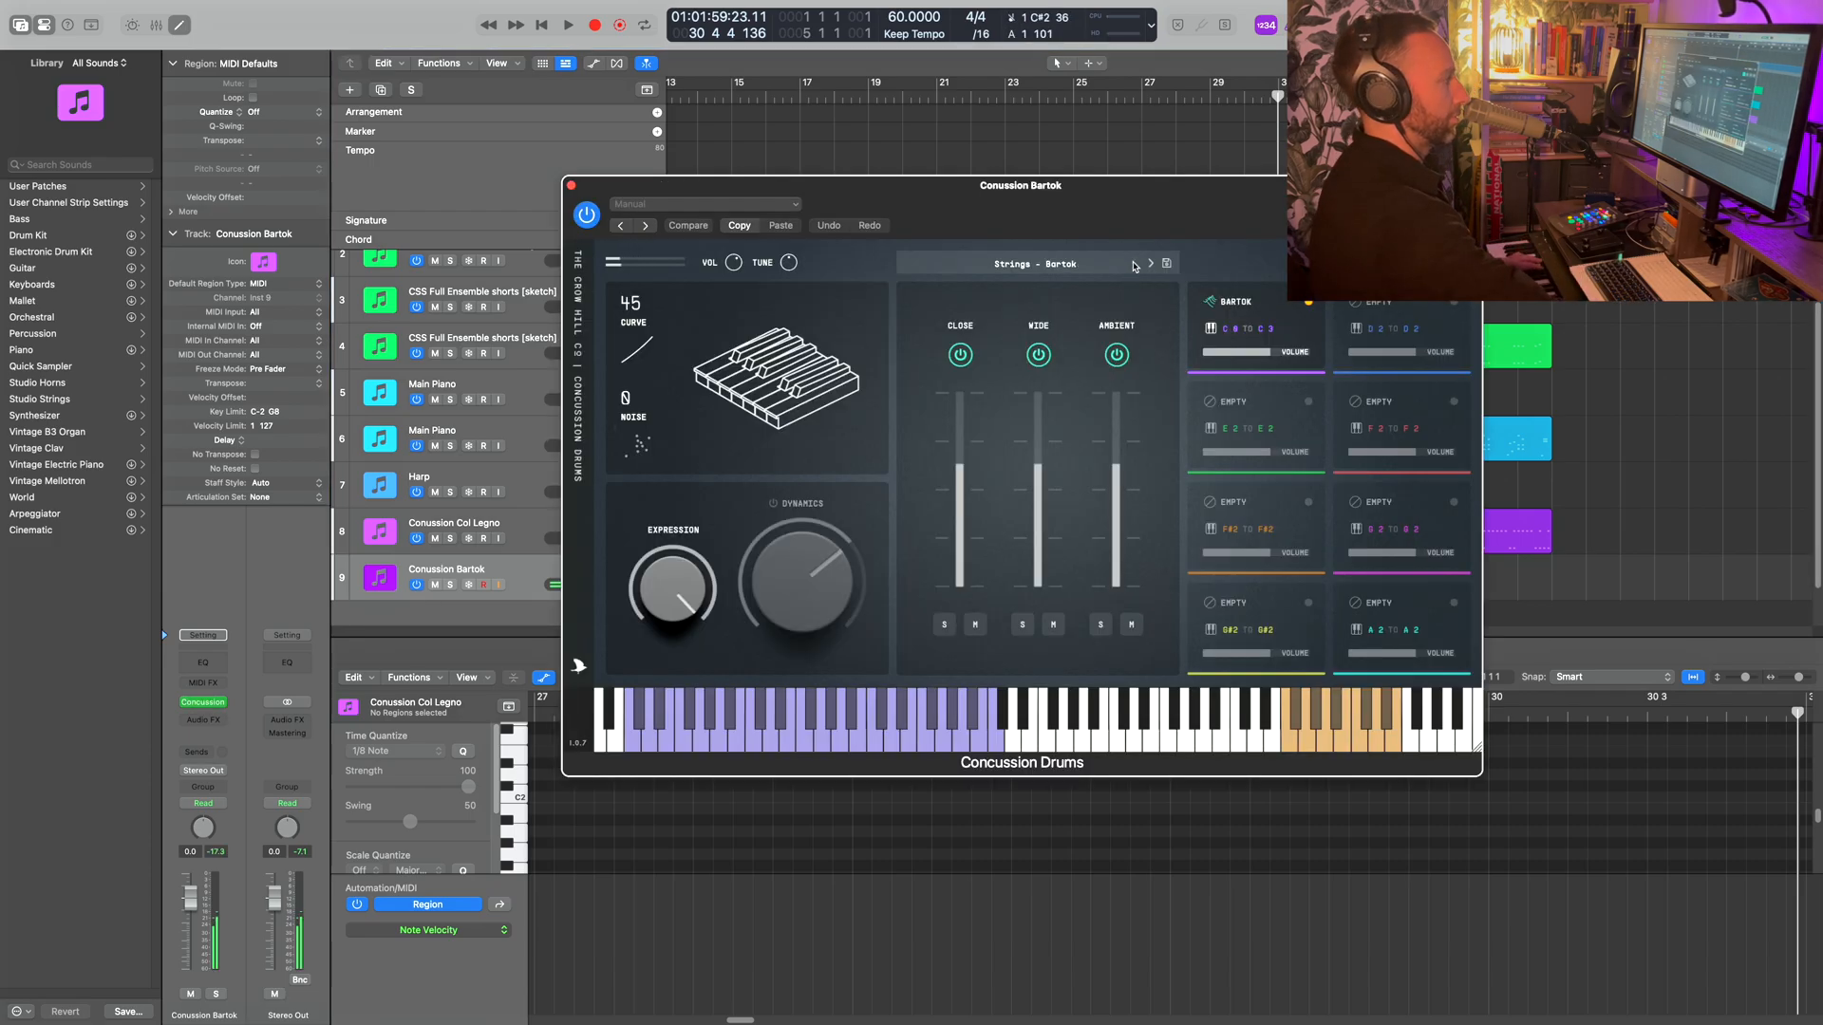
{"action": "left_click", "coordinate": [571, 186]}
- Record a Bartok pizzicato part on the Conussion Bartok track starting at bar 27
{"action": "left_click", "coordinate": [1142, 97]}
{"action": "key", "text": "r"}
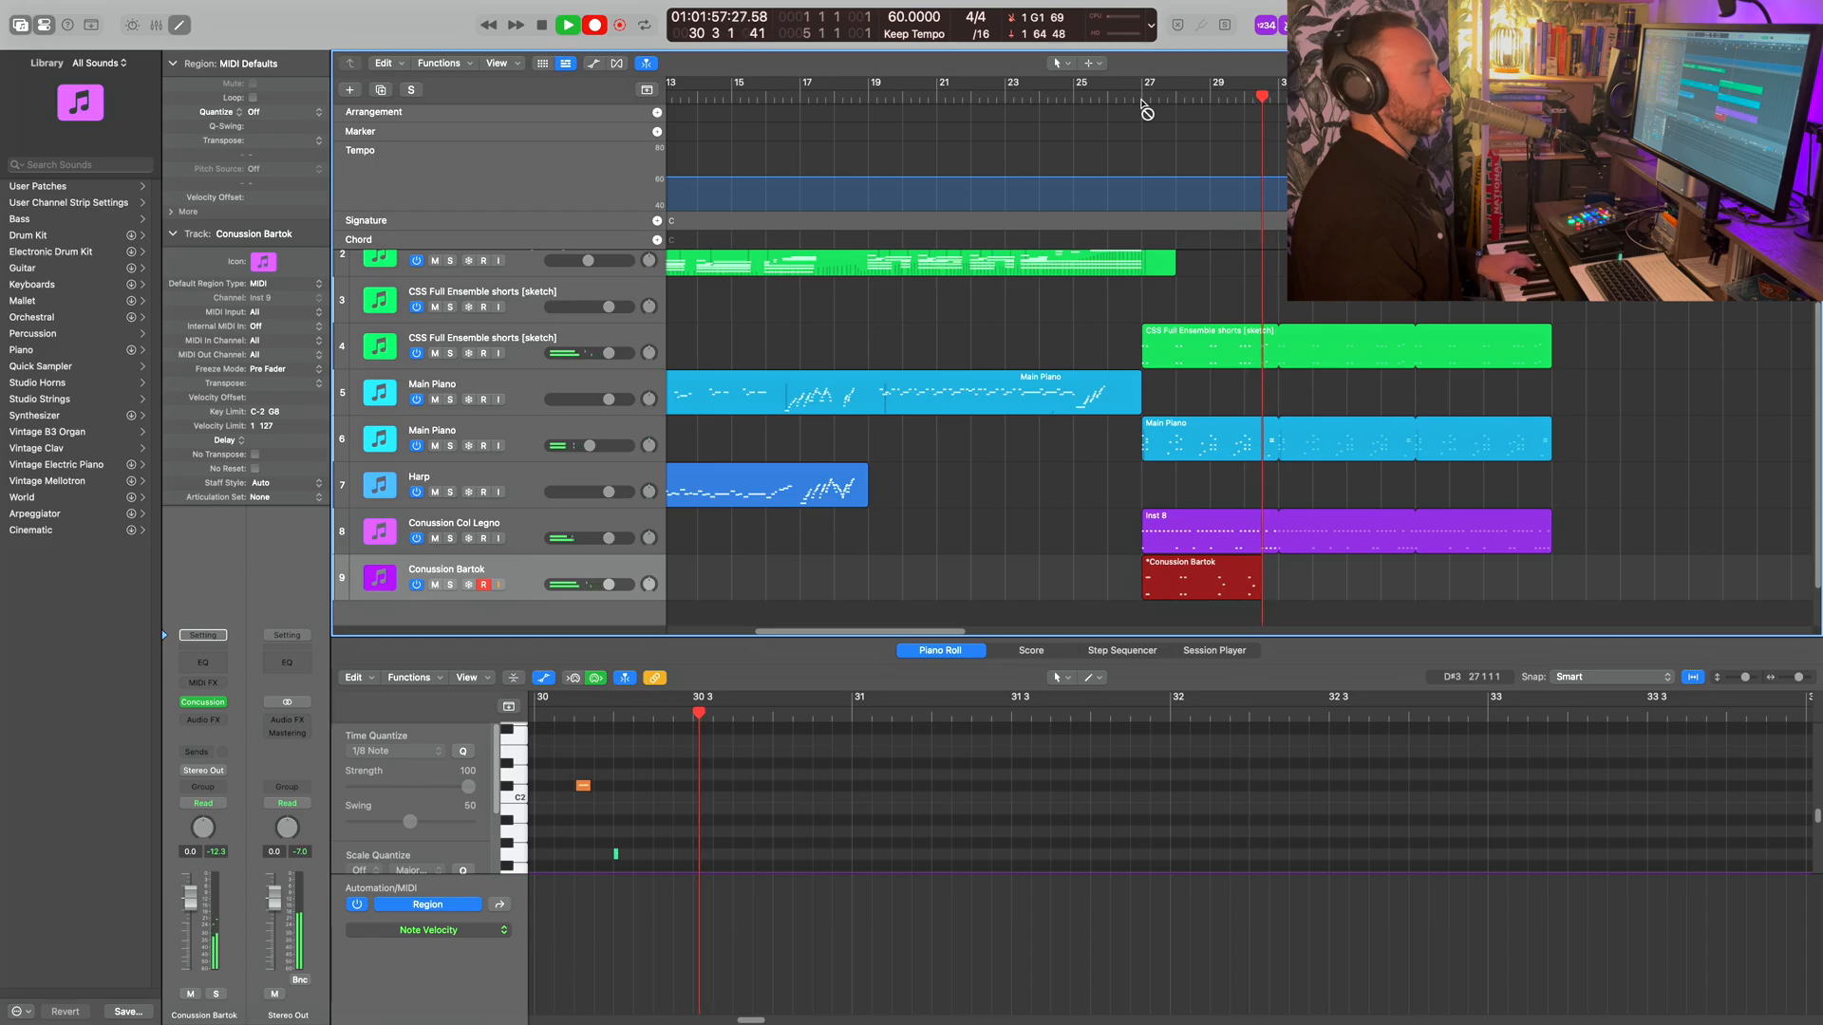
- Convert the Col Legno loops to regions and double the repeated notes from bar 31 to 39 with copies offset by a sixteenth
{"action": "right_click", "coordinate": [1160, 539]}
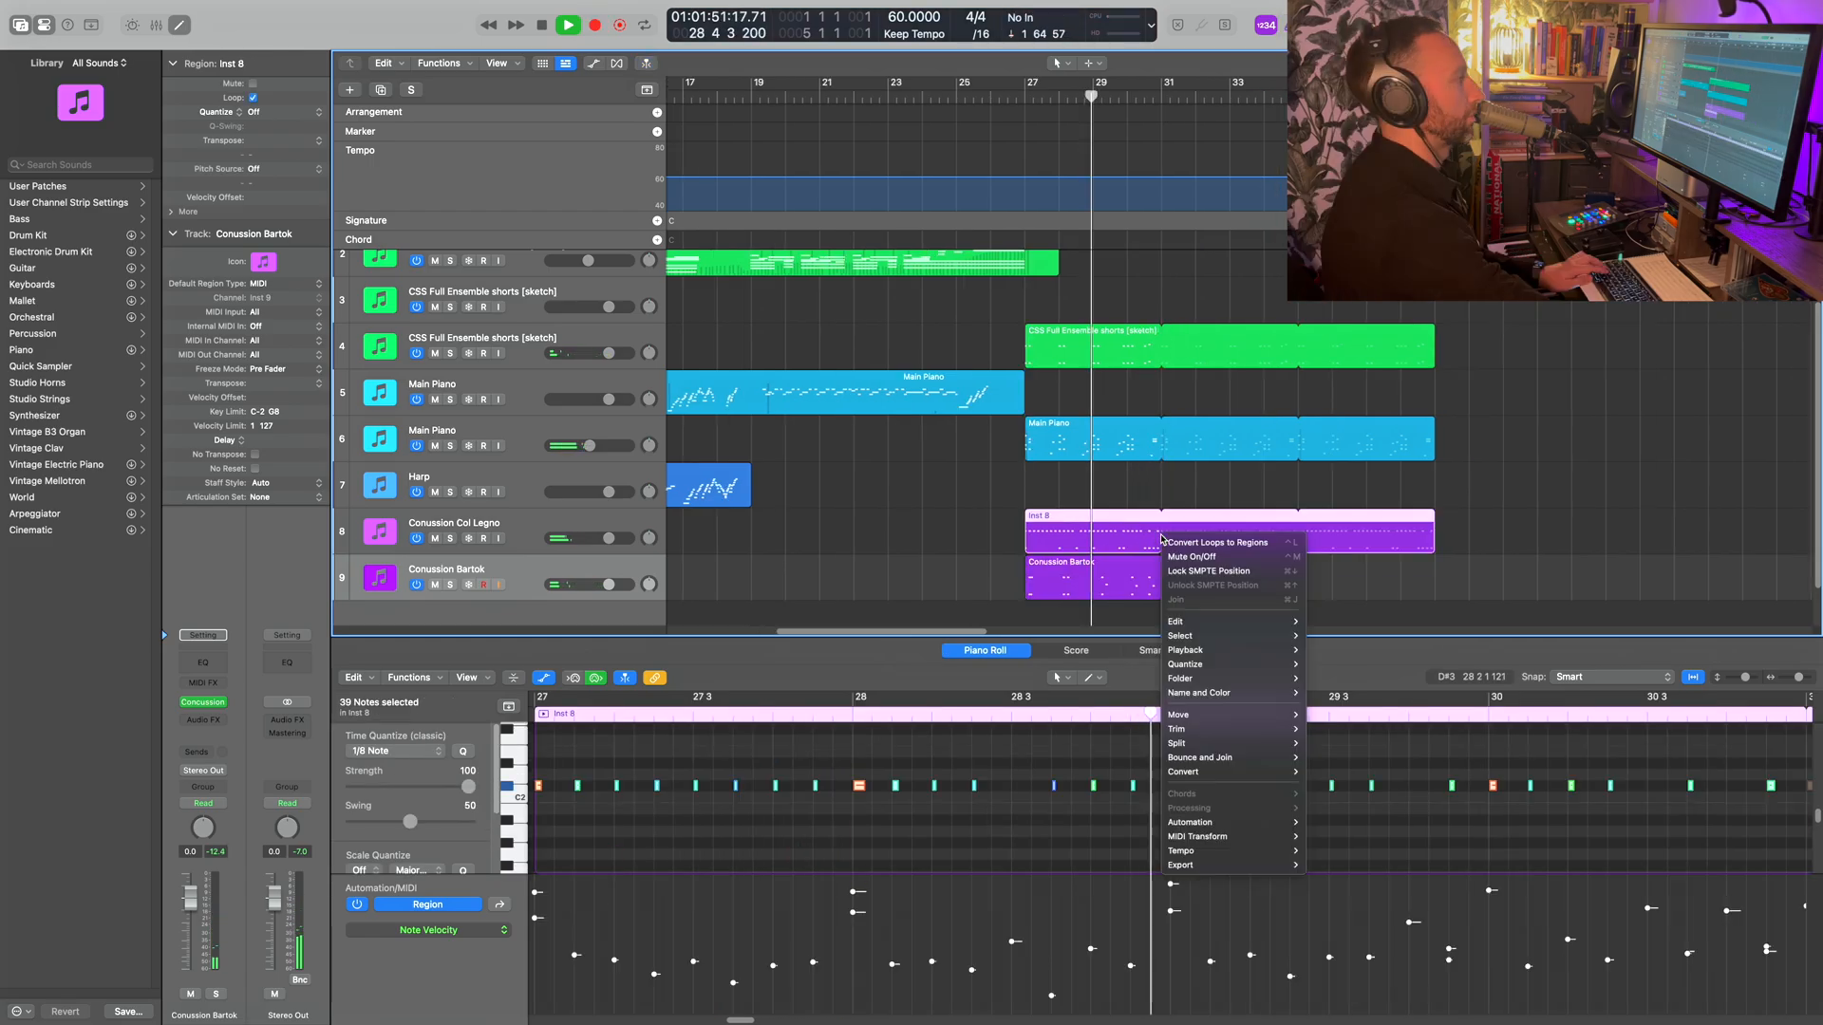
{"action": "left_click", "coordinate": [1187, 542]}
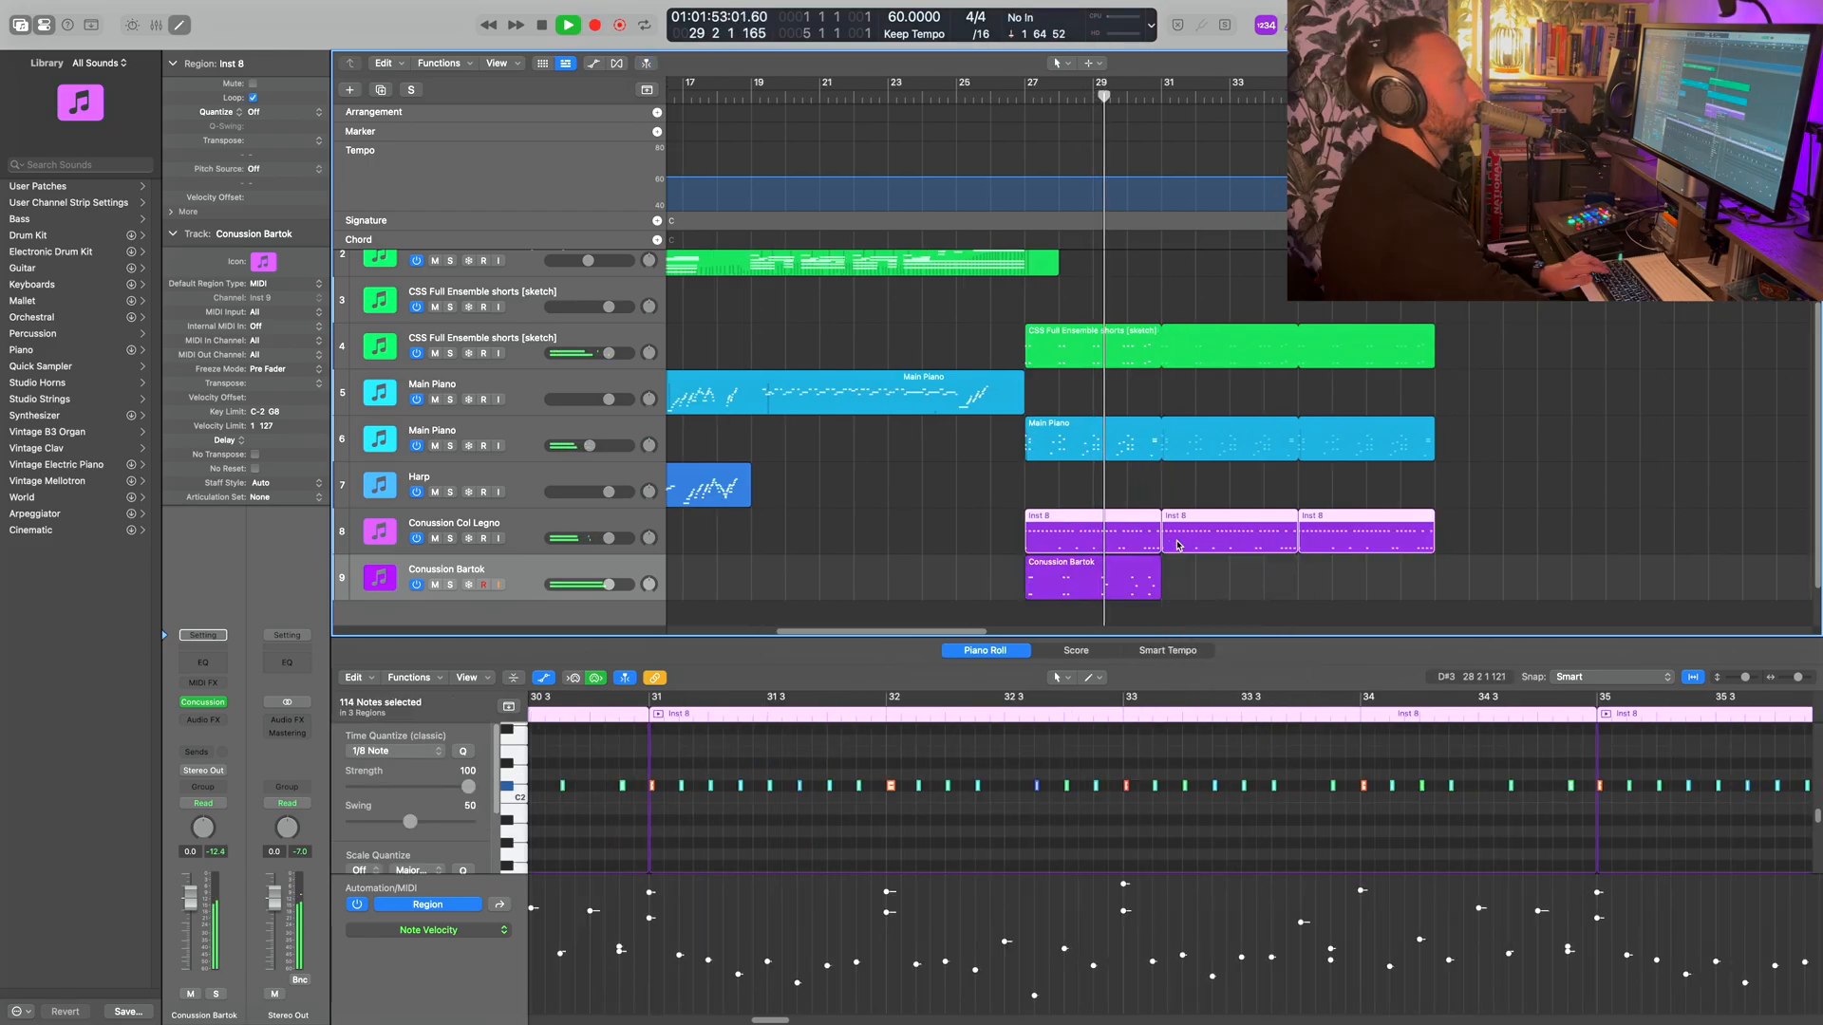
{"action": "left_click", "coordinate": [1291, 591]}
{"action": "left_click_drag", "start_coordinate": [1393, 576], "coordinate": [1221, 542]}
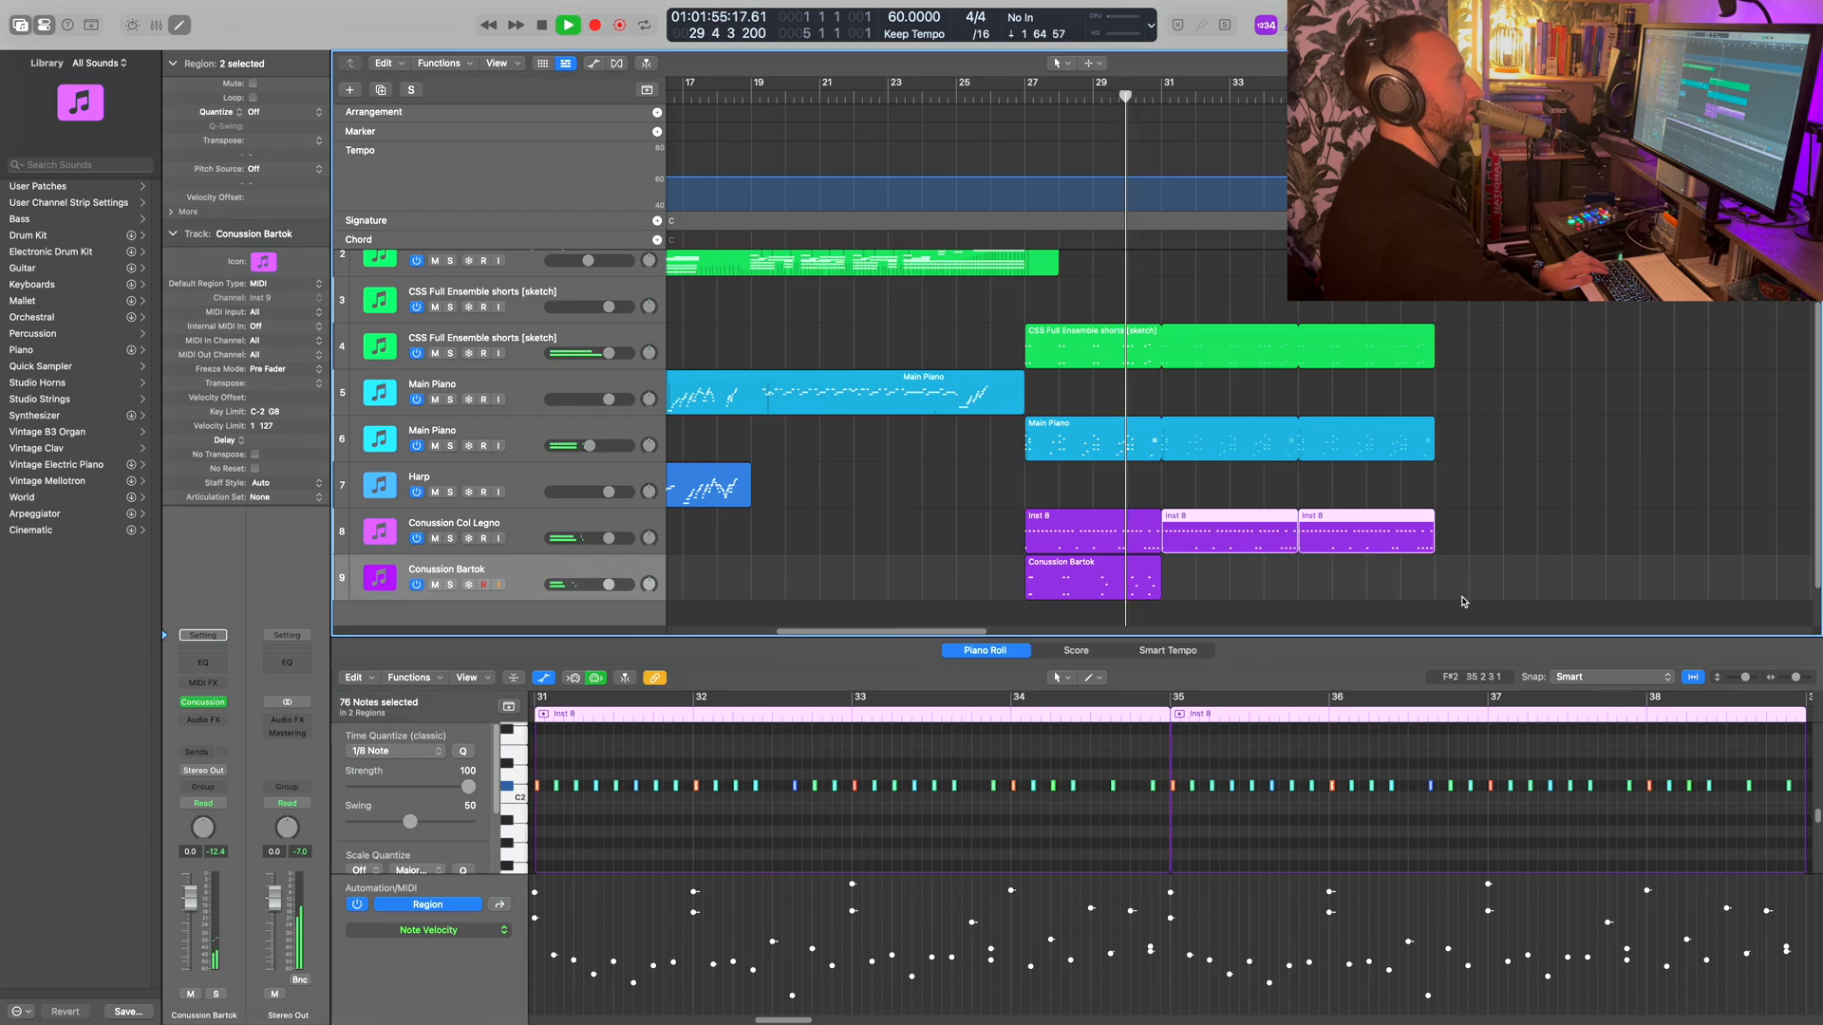
{"action": "left_click_drag", "start_coordinate": [1796, 677], "coordinate": [1790, 677]}
{"action": "scroll", "coordinate": [1265, 732], "scroll_direction": "left", "scroll_amount": 5}
{"action": "key", "text": "space"}
{"action": "left_click_drag", "start_coordinate": [735, 763], "coordinate": [1219, 832]}
{"action": "left_click_drag", "start_coordinate": [1791, 678], "coordinate": [1797, 678]}
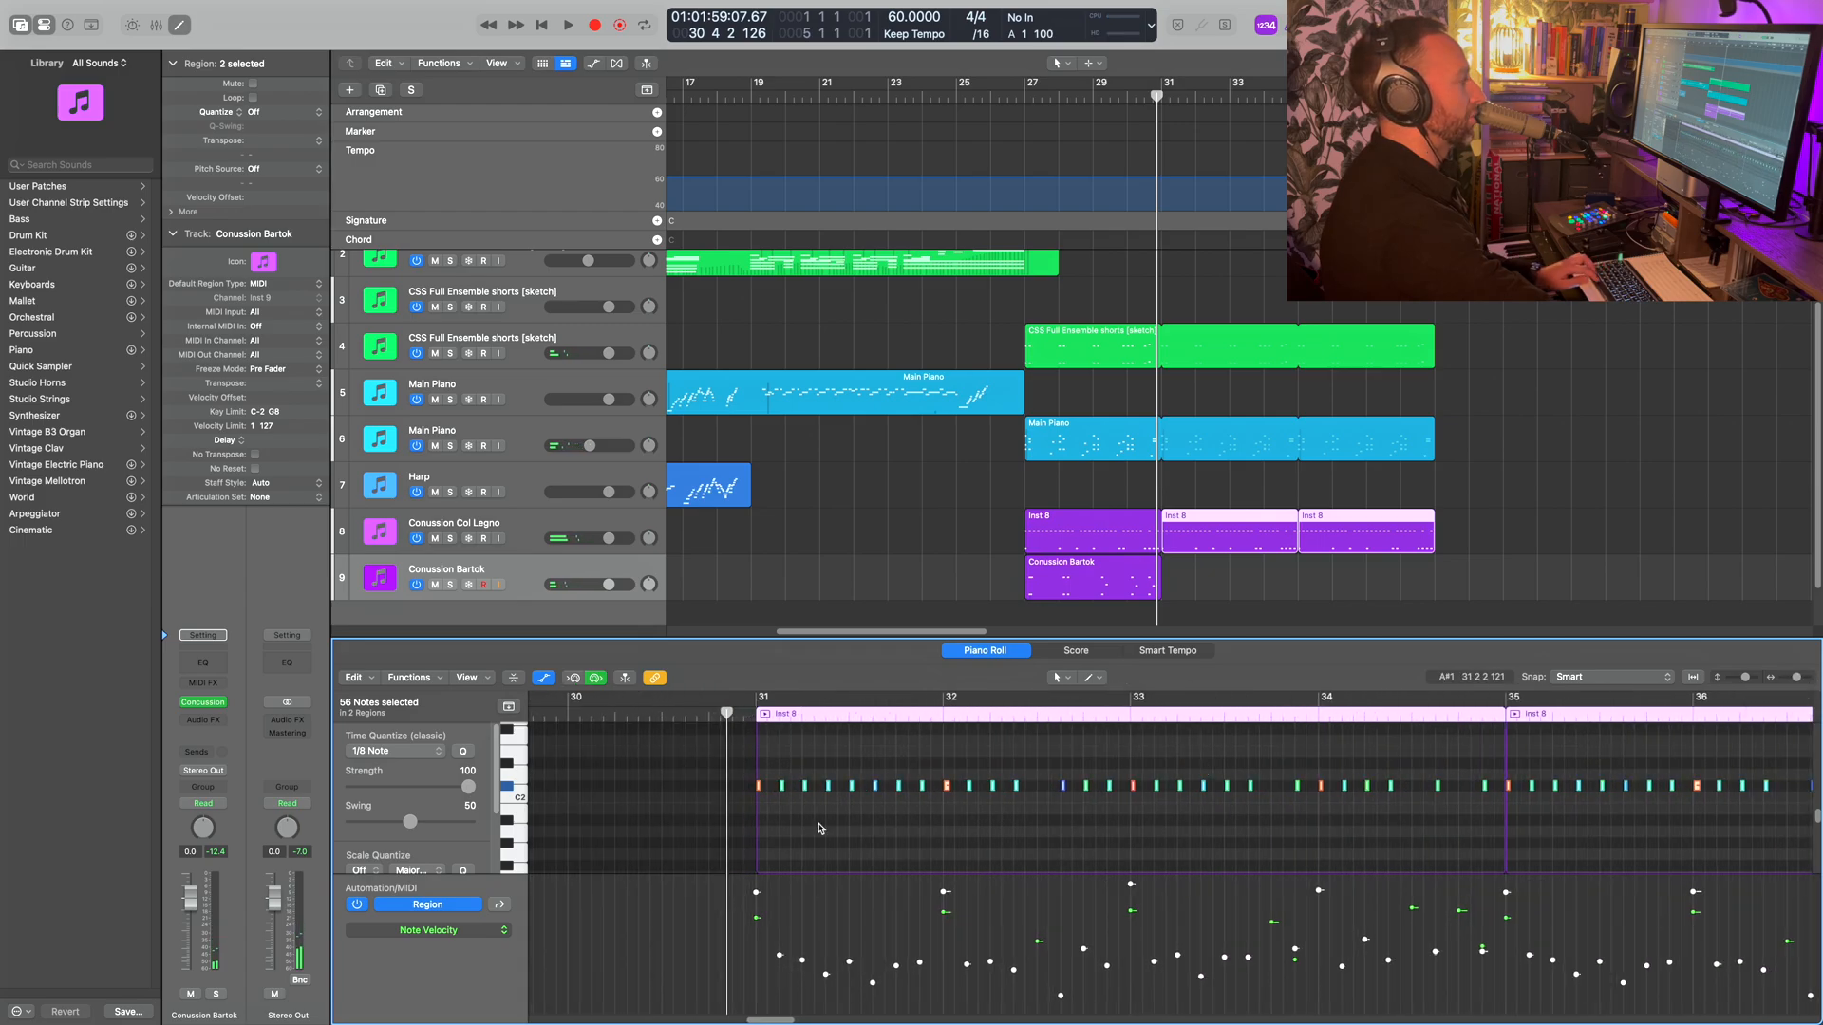
{"action": "left_click_drag", "start_coordinate": [760, 790], "coordinate": [770, 788]}
{"action": "key", "text": "space"}
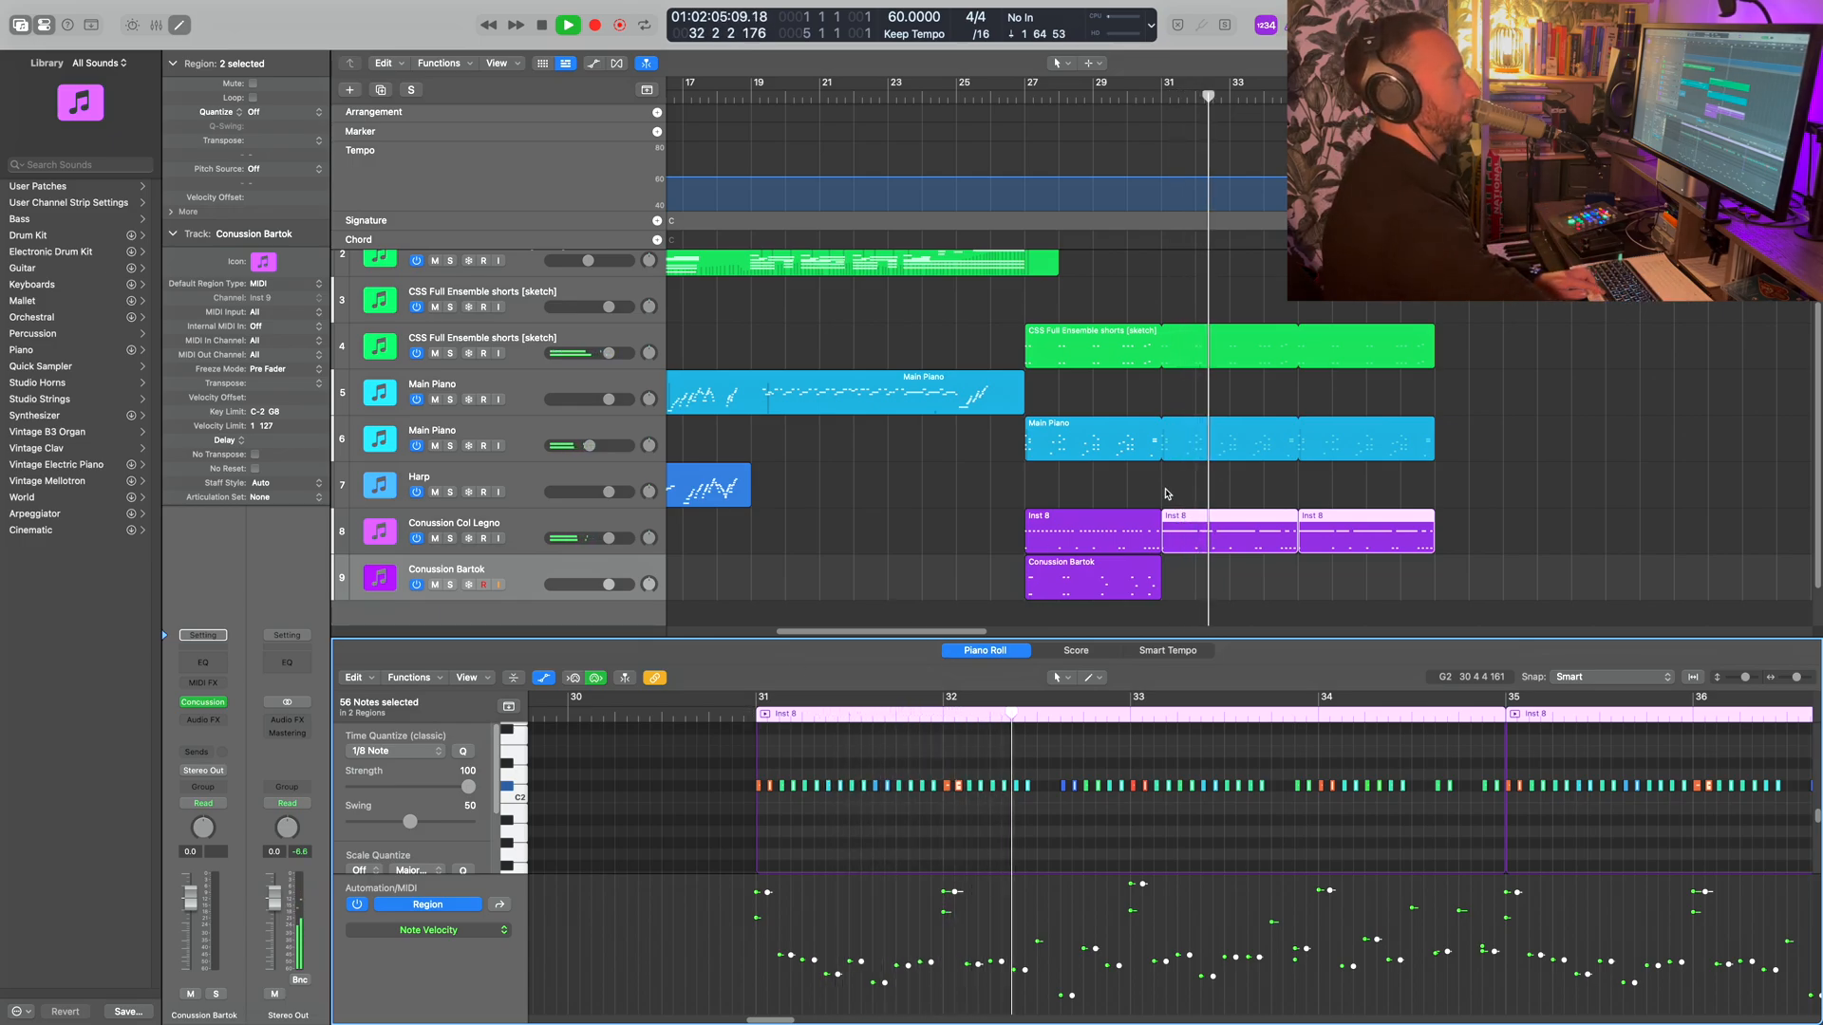
- Repeat the Conussion Bartok region along its track up to bar 39
{"action": "scroll", "coordinate": [1167, 493], "scroll_direction": "down", "scroll_amount": 2}
{"action": "left_click_drag", "start_coordinate": [1130, 524], "coordinate": [1403, 532]}
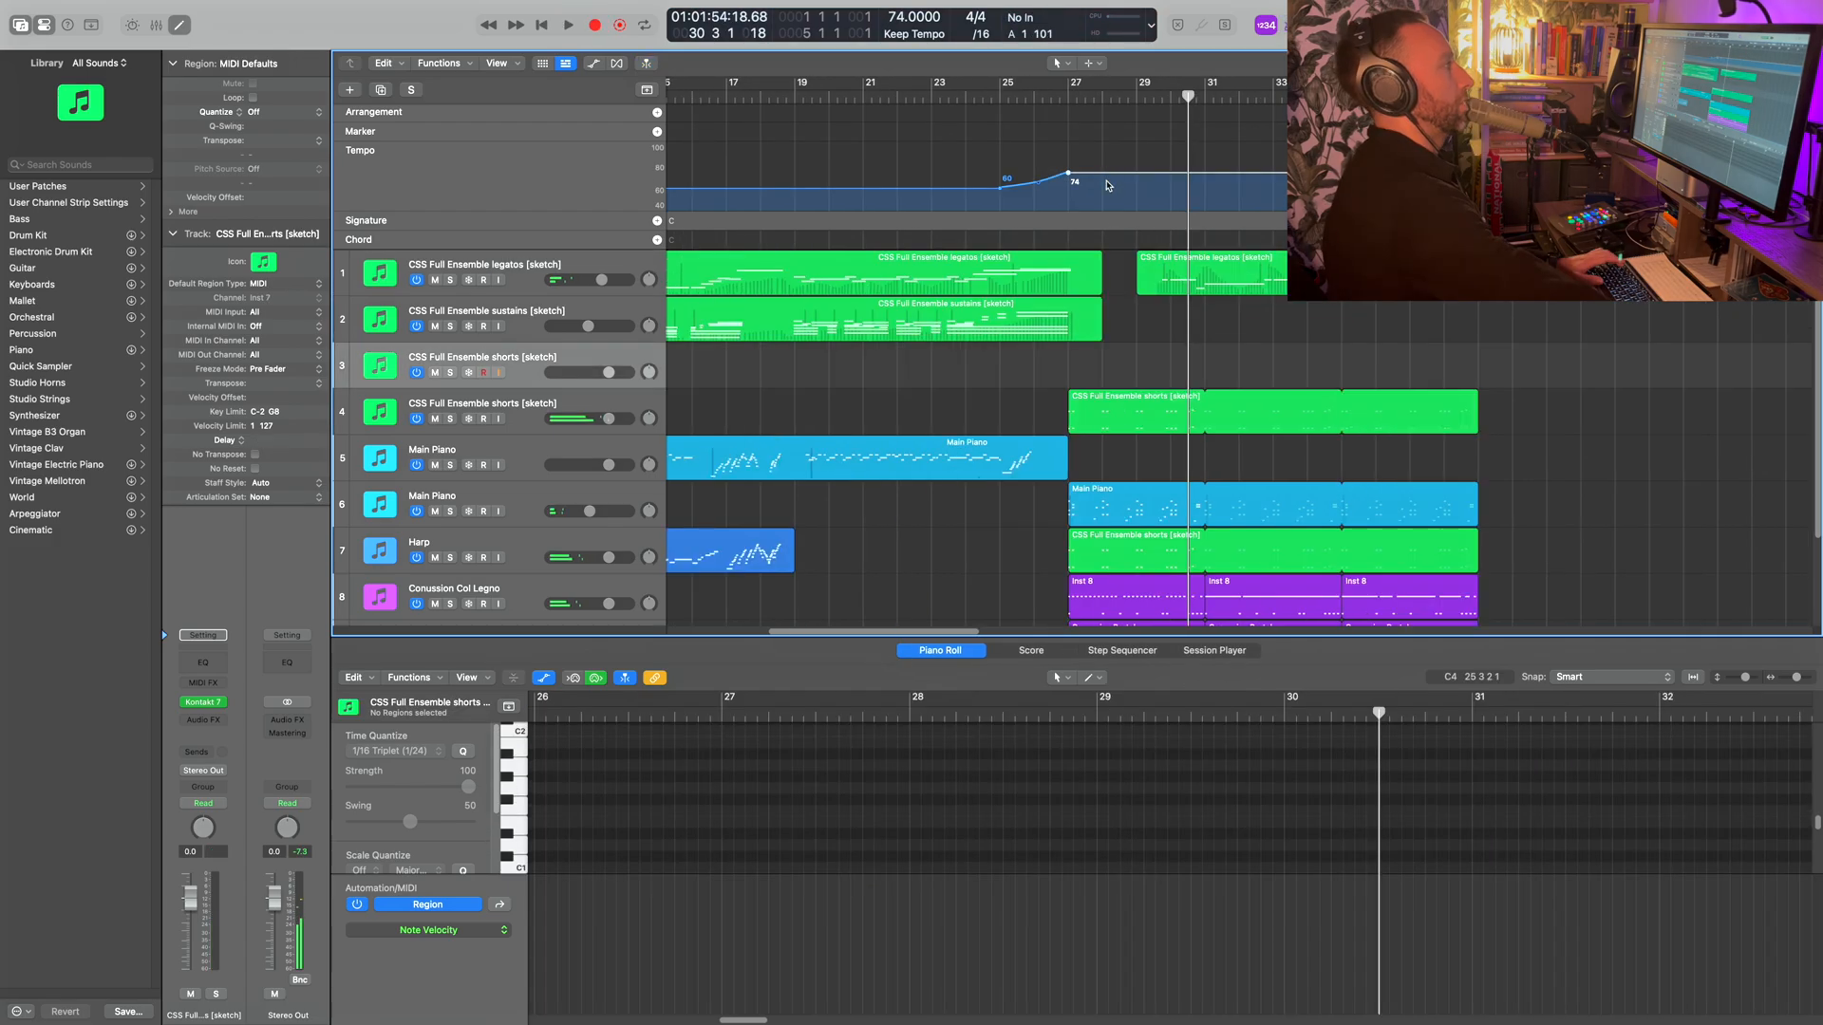
- Shift the tempo ramp so it rises from 60 at bar 27 to 74 at bar 30, and play it back
{"action": "left_click_drag", "start_coordinate": [1107, 186], "coordinate": [1079, 190]}
{"action": "left_click", "coordinate": [1067, 98]}
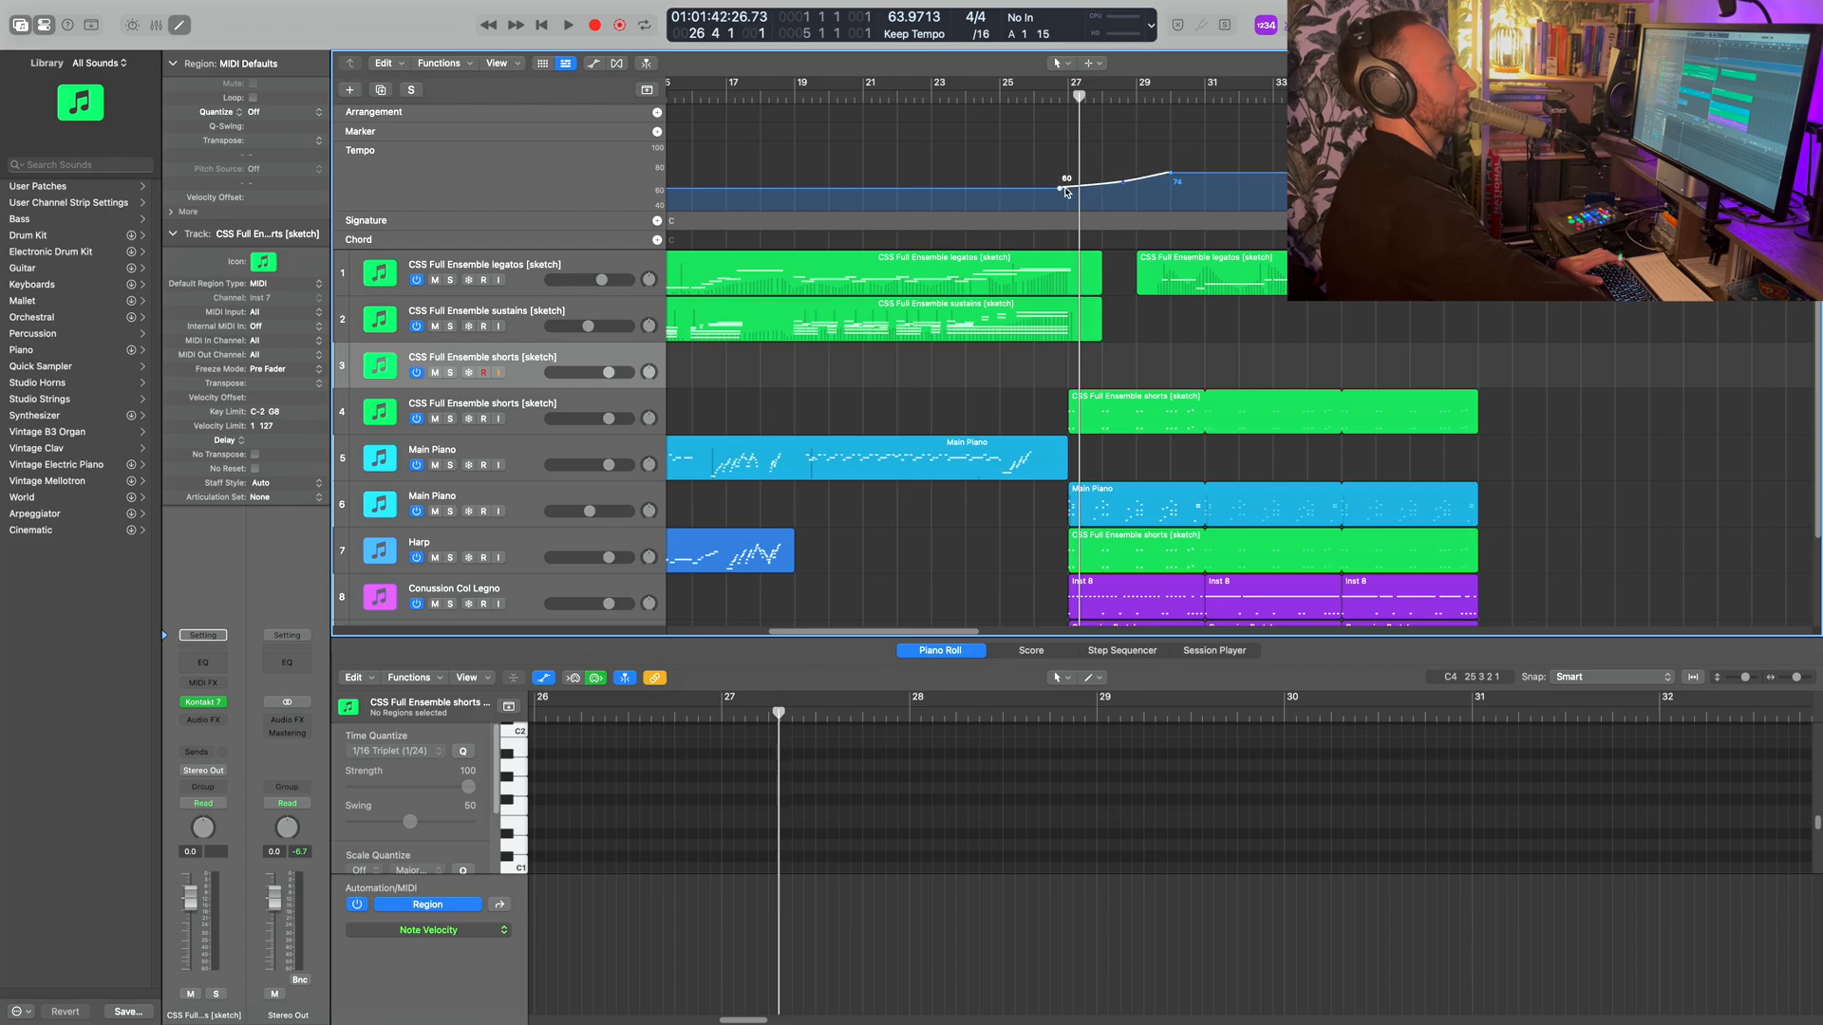
{"action": "key", "text": "space"}
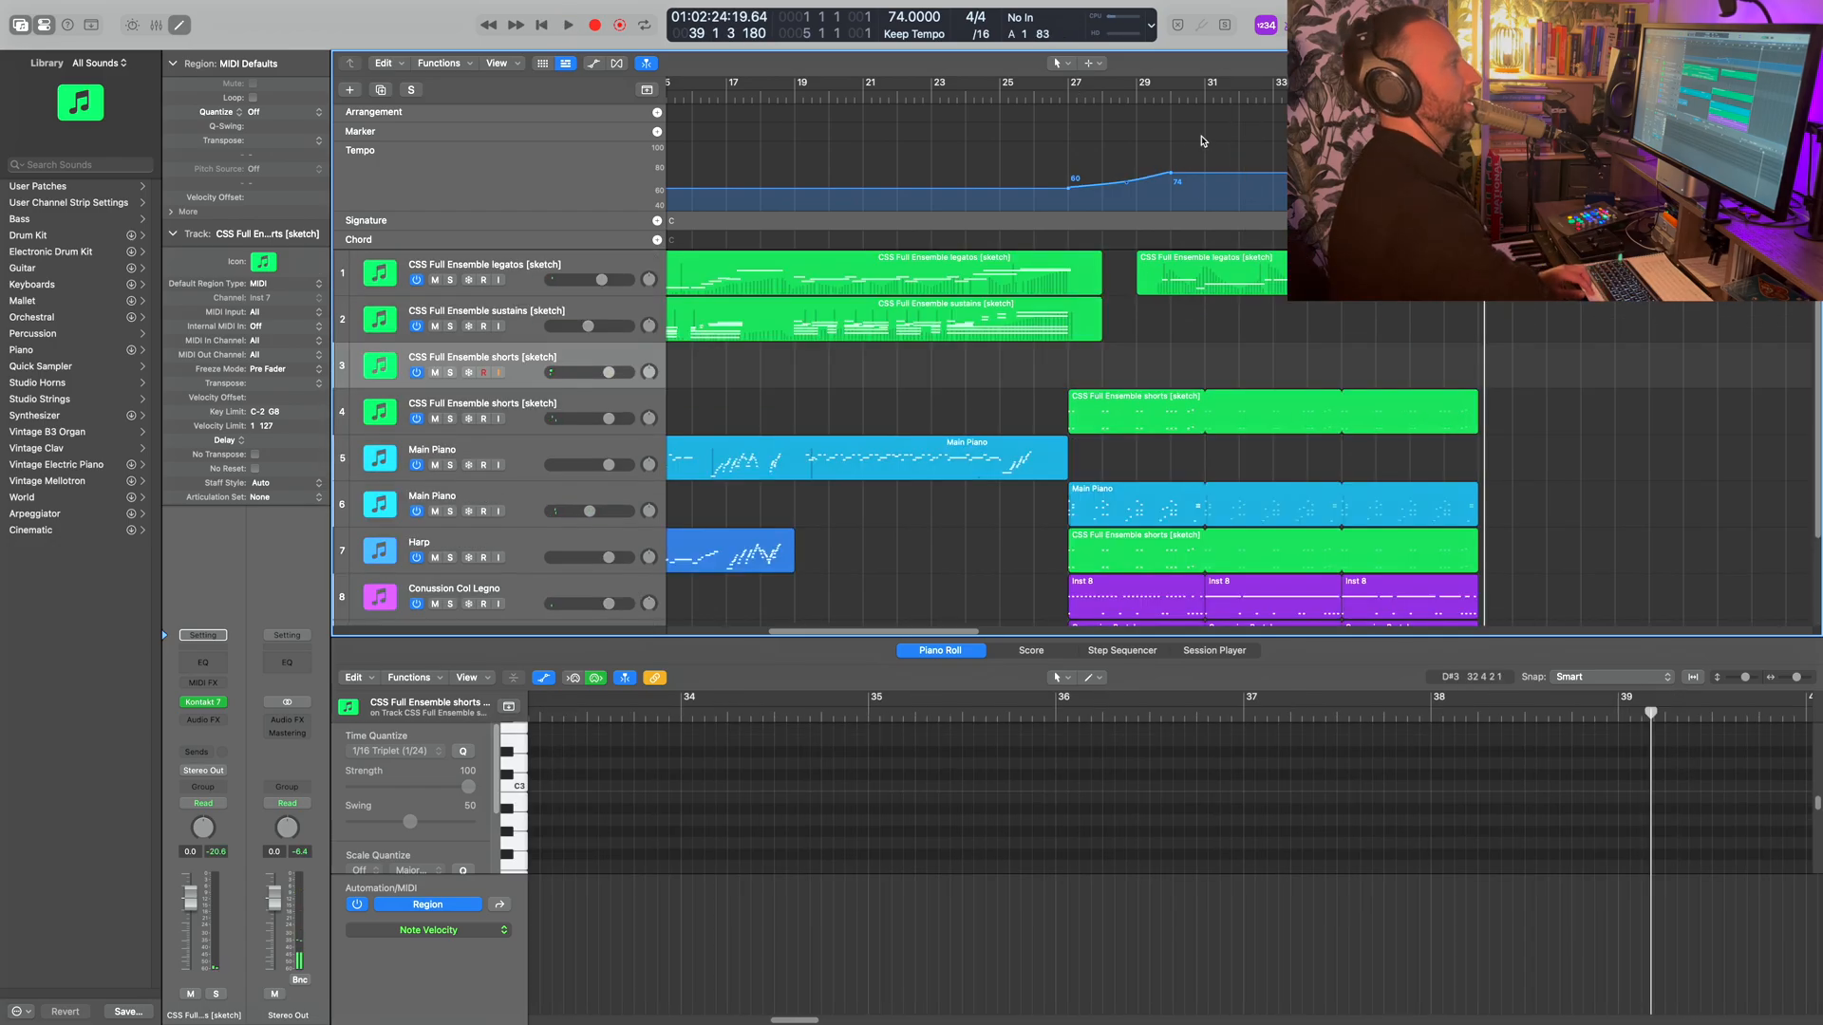
- Record a rhythmic shorts part on track 3 from bar 30 to bar 39 and play it back
{"action": "left_click", "coordinate": [1169, 100]}
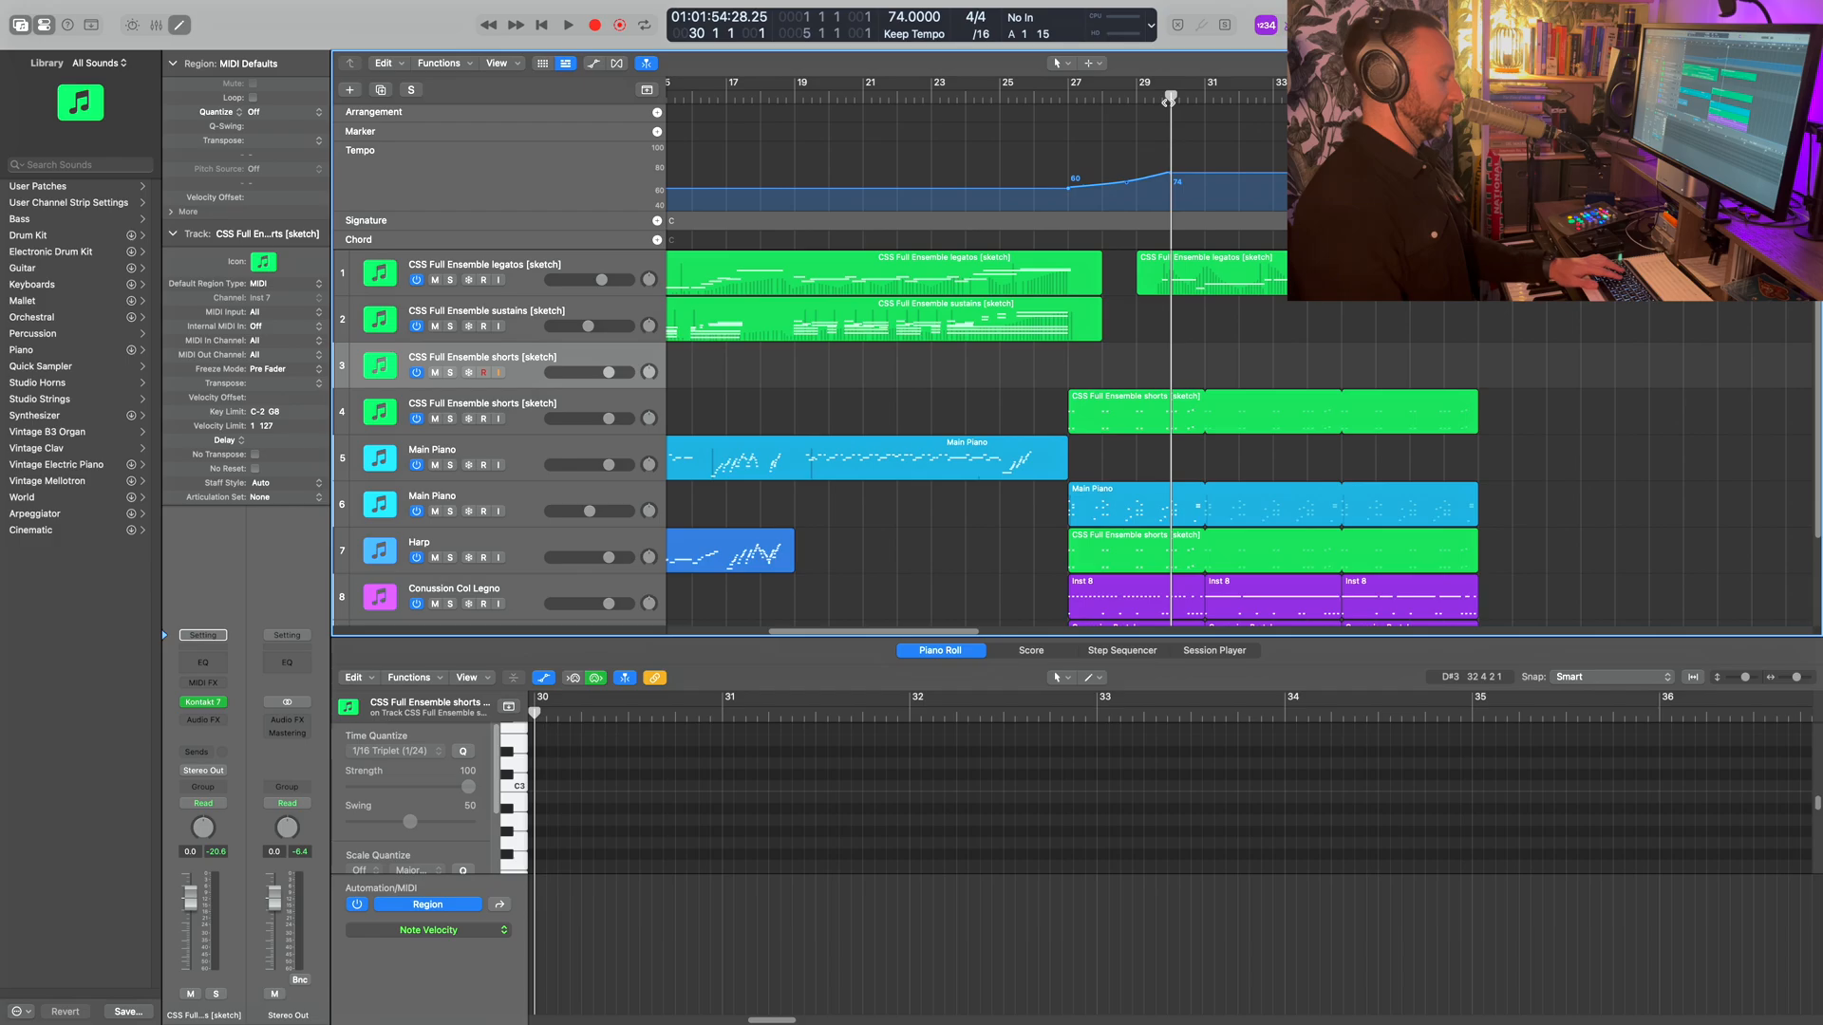
{"action": "key", "text": "space"}
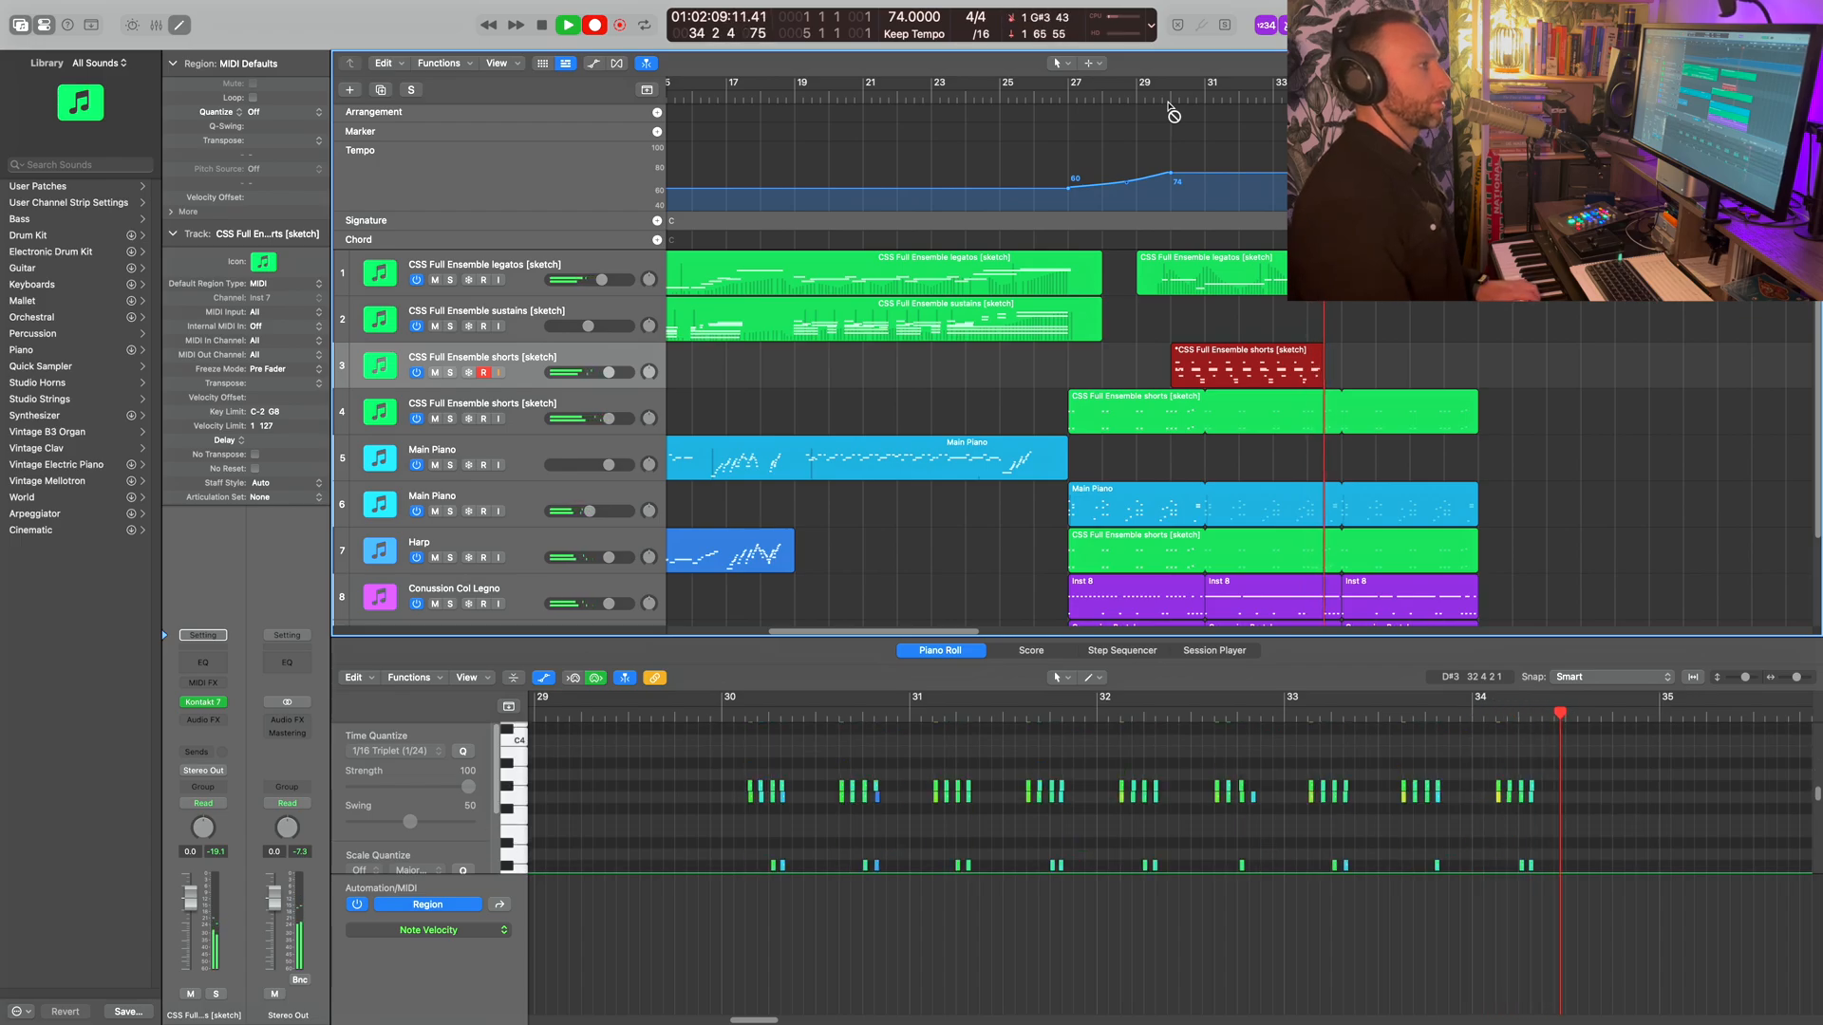
{"action": "key", "text": "space"}
{"action": "left_click", "coordinate": [1170, 104]}
{"action": "key", "text": "space"}
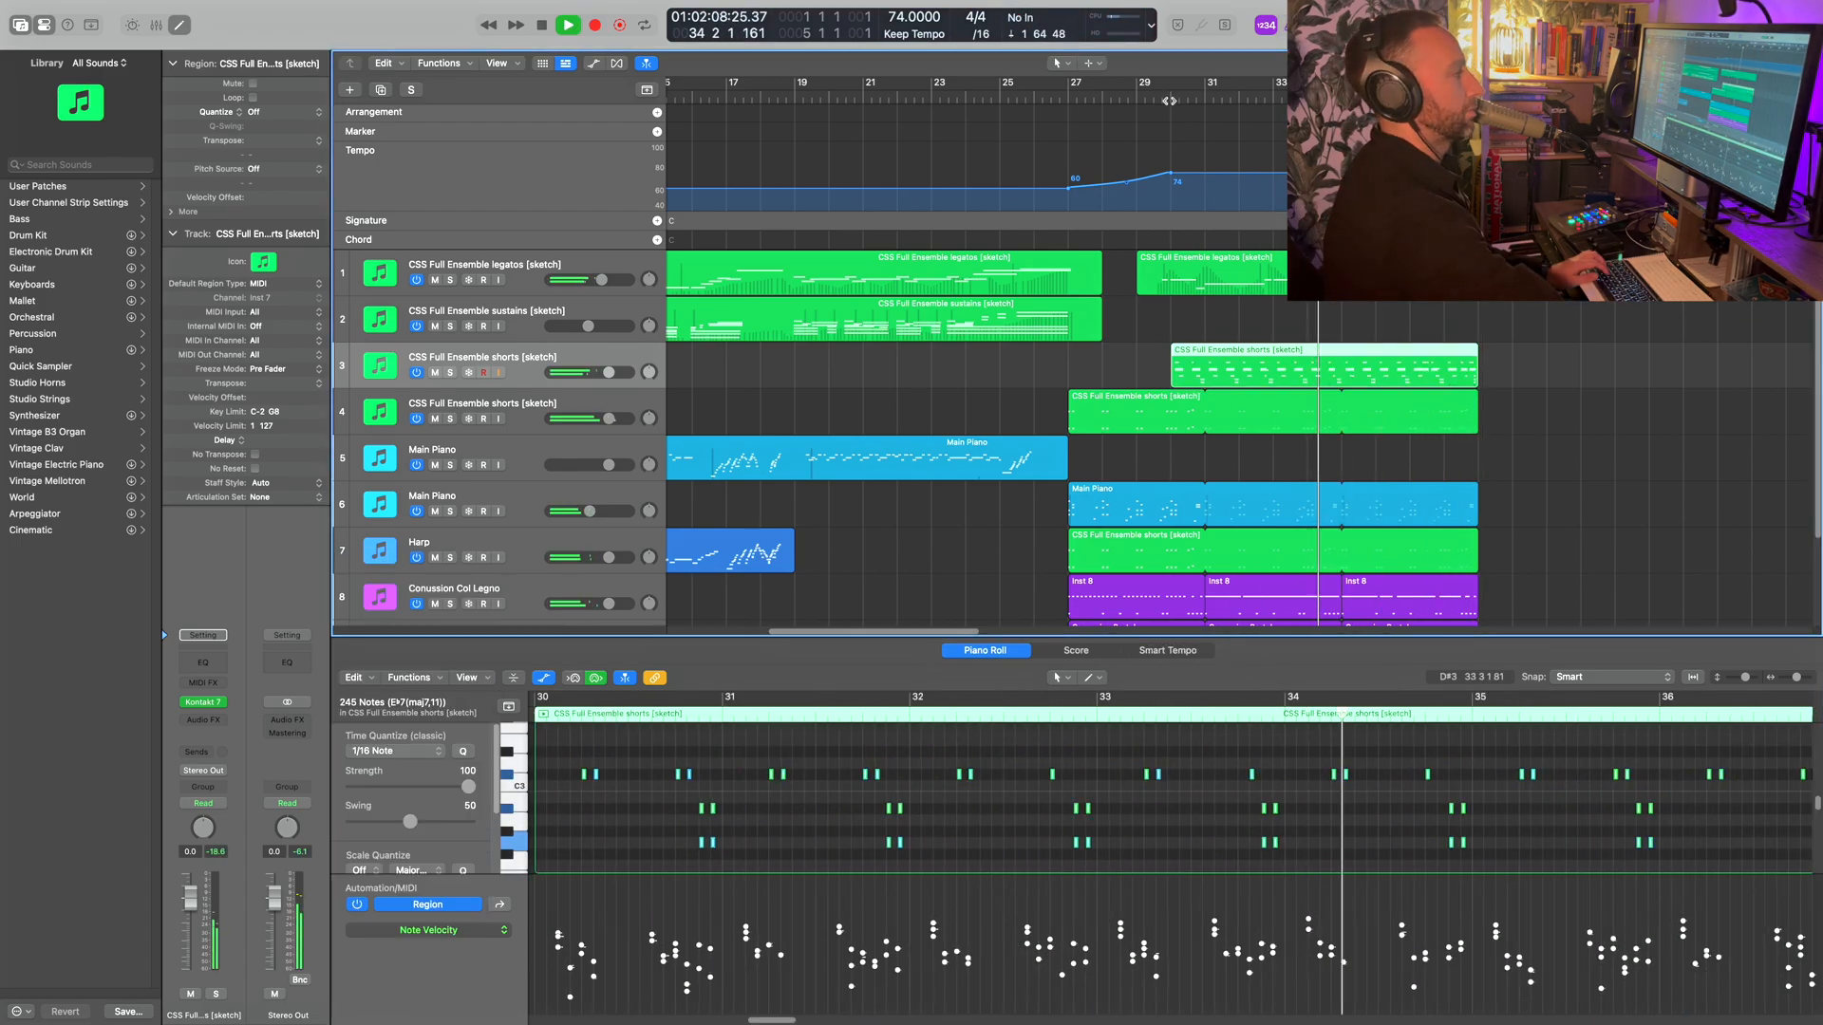
- Try recording a further shorts section on track 3 from bar 39 to bar 43
{"action": "left_click", "coordinate": [1410, 582]}
{"action": "key", "text": "space"}
{"action": "key", "text": "r"}
{"action": "key", "text": "space"}
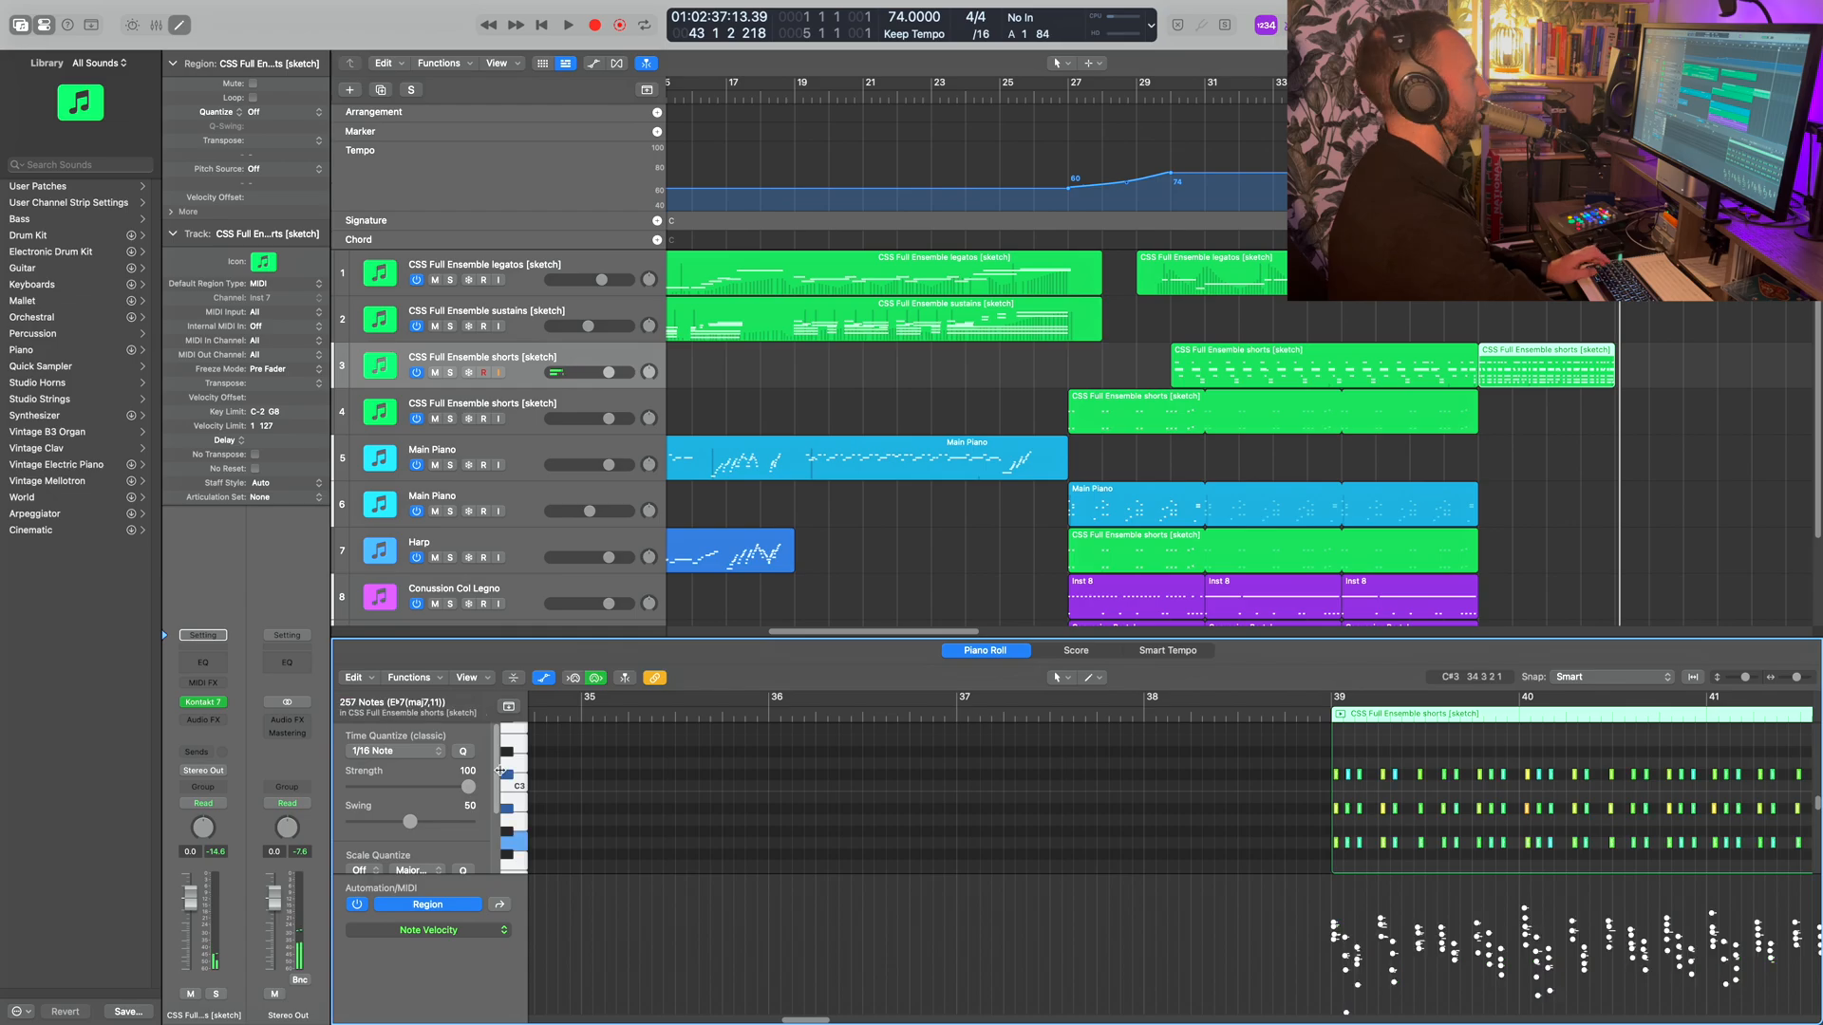
- Try copying the bar 39 shorts region onto the tracks below and delete groups of notes from the copies
{"action": "scroll", "coordinate": [1424, 456], "scroll_direction": "right", "scroll_amount": 3}
{"action": "left_click_drag", "start_coordinate": [1424, 366], "coordinate": [1424, 551]}
{"action": "key", "text": "space"}
{"action": "scroll", "coordinate": [1424, 474], "scroll_direction": "down", "scroll_amount": 2}
{"action": "key", "text": "space"}
{"action": "left_click_drag", "start_coordinate": [1745, 677], "coordinate": [1729, 677]}
{"action": "left_click_drag", "start_coordinate": [662, 740], "coordinate": [1197, 784]}
{"action": "key", "text": "Delete"}
{"action": "key", "text": "Delete"}
{"action": "left_click_drag", "start_coordinate": [695, 757], "coordinate": [1145, 775]}
{"action": "key", "text": "Delete"}
- Play back the second section and remove the trial shorts regions that follow bar 39
{"action": "key", "text": "space"}
{"action": "key", "text": "space"}
{"action": "left_click", "coordinate": [1062, 106]}
{"action": "key", "text": "space"}
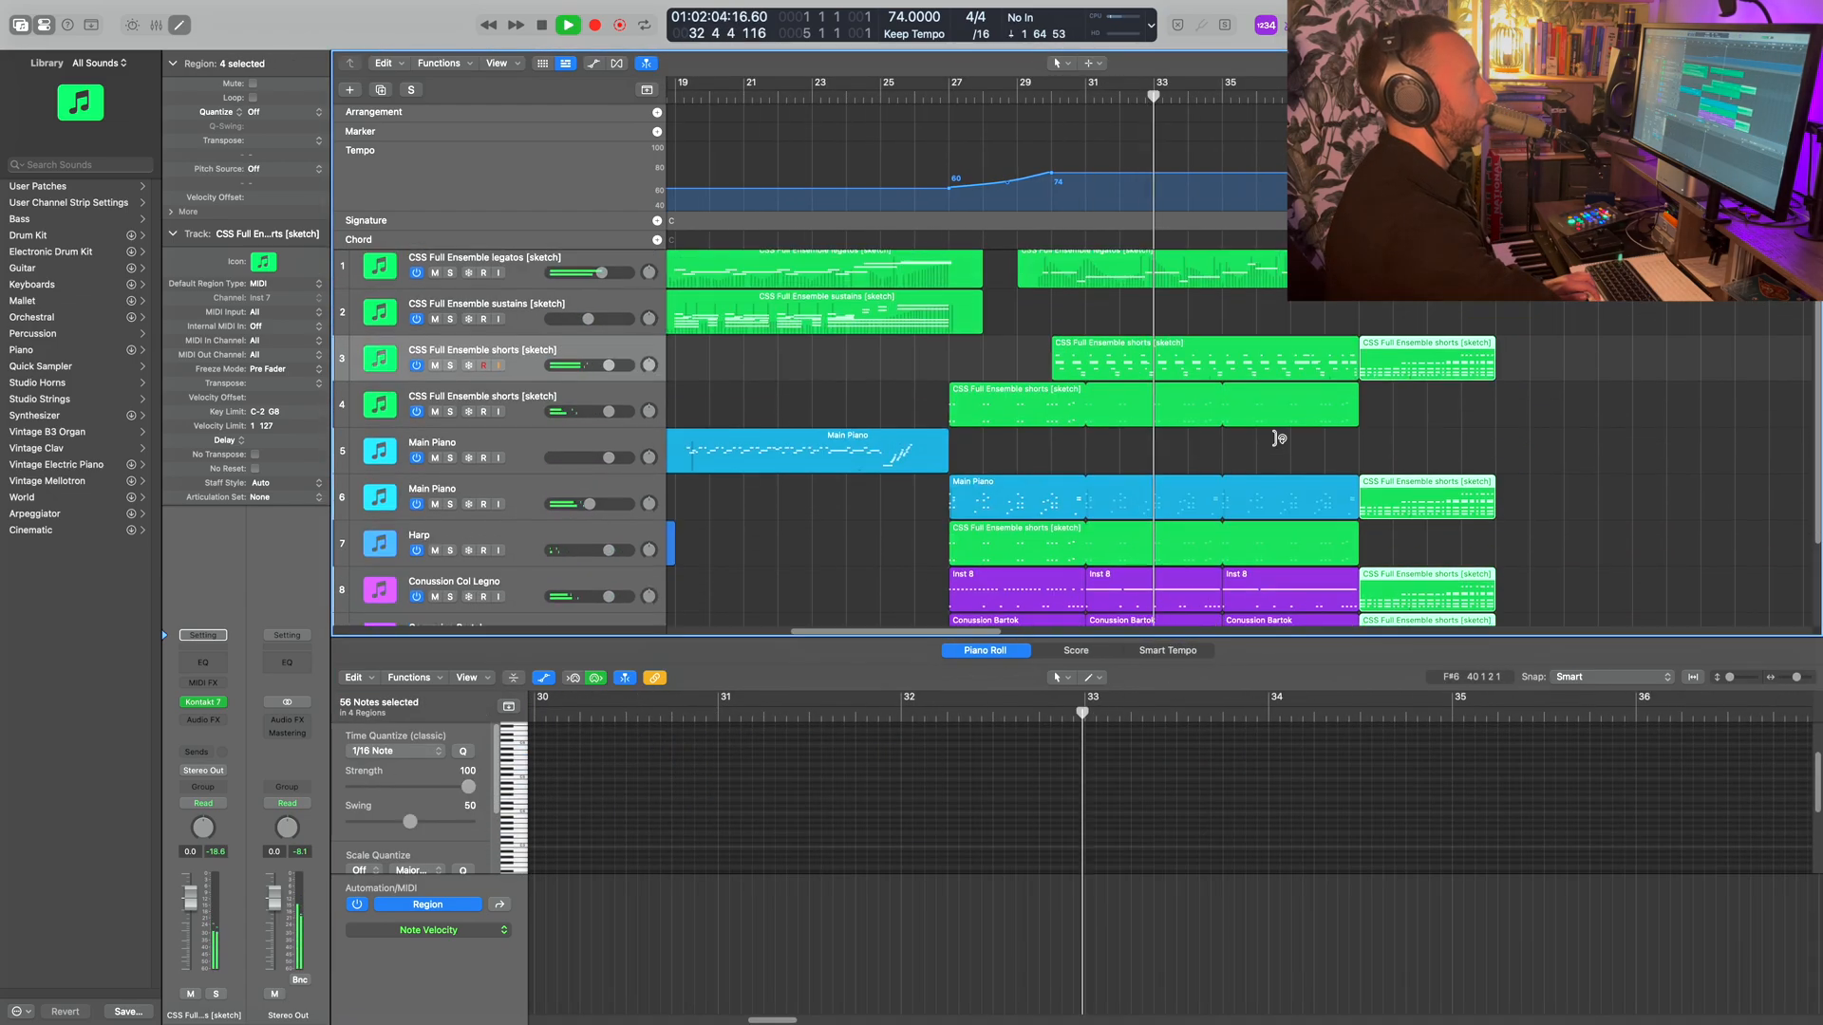
{"action": "scroll", "coordinate": [1278, 435], "scroll_direction": "down", "scroll_amount": 5}
{"action": "left_click", "coordinate": [1452, 532]}
{"action": "key", "text": "Delete"}
{"action": "left_click", "coordinate": [1465, 492]}
{"action": "key", "text": "space"}
{"action": "left_click", "coordinate": [950, 101]}
{"action": "key", "text": "space"}
{"action": "scroll", "coordinate": [1175, 304], "scroll_direction": "down", "scroll_amount": 3}
{"action": "scroll", "coordinate": [1174, 306], "scroll_direction": "up", "scroll_amount": 3}
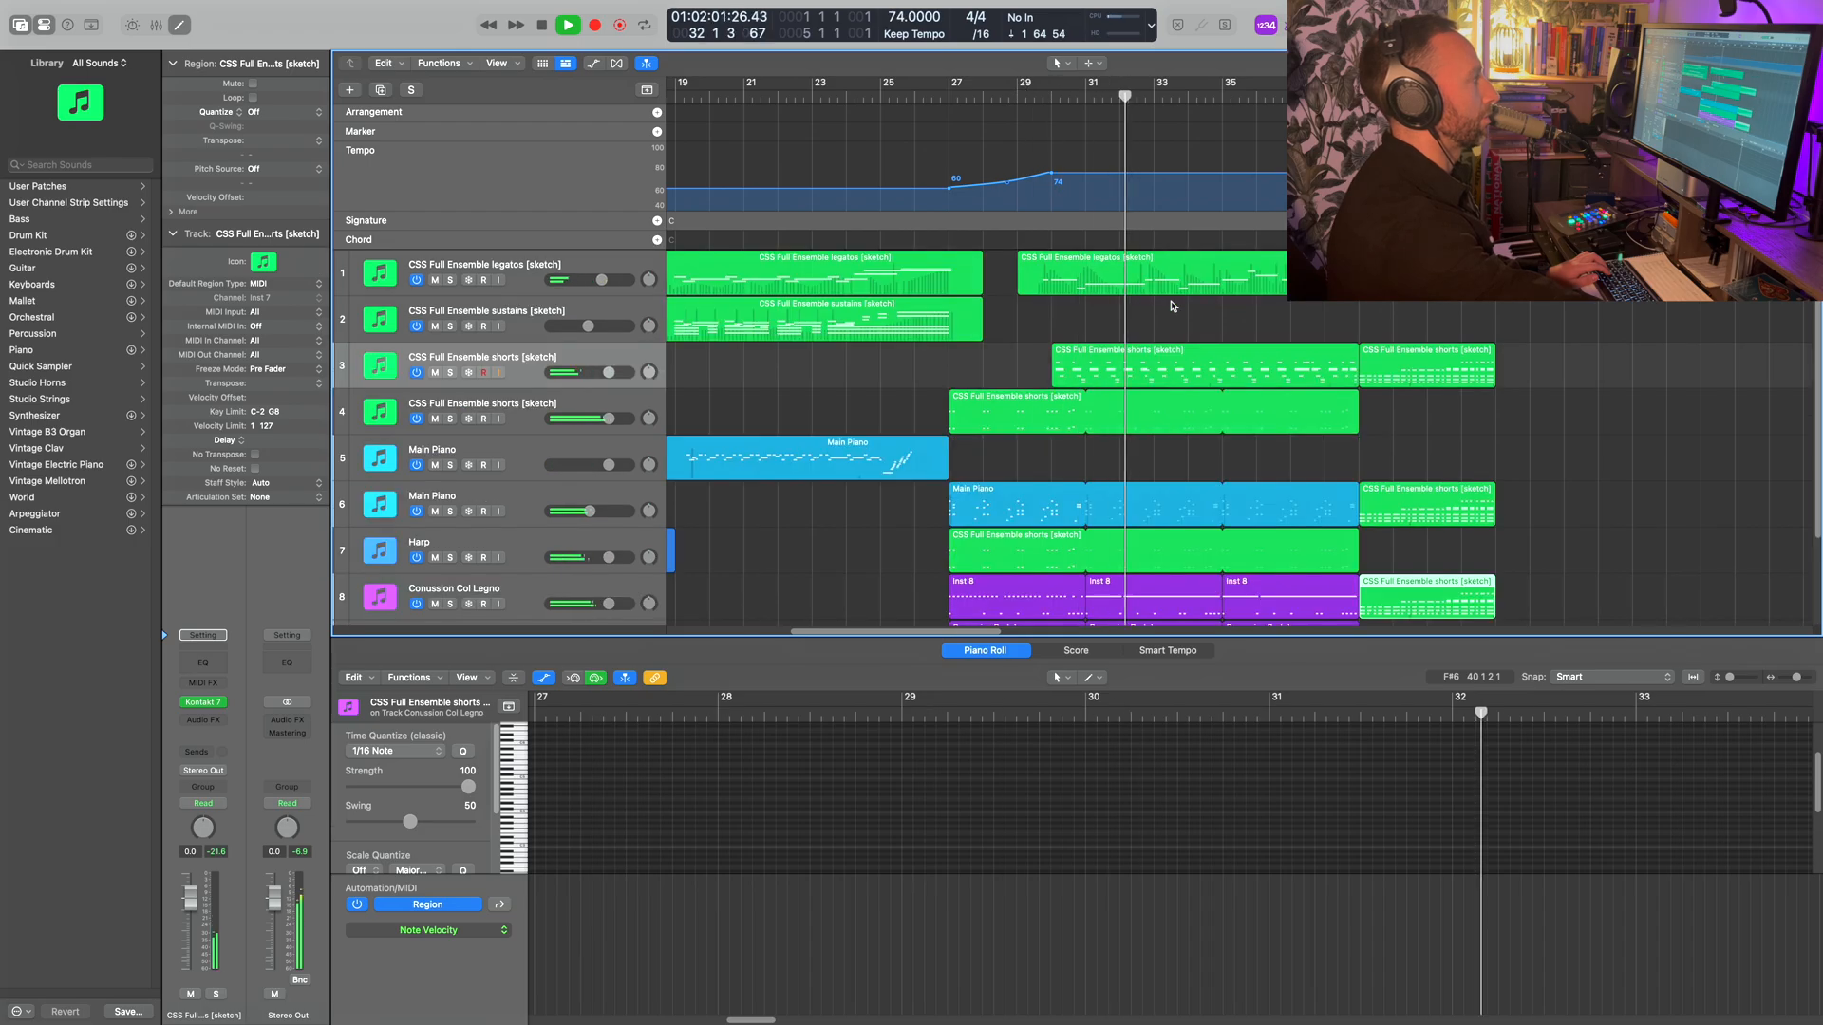
{"action": "scroll", "coordinate": [1465, 501], "scroll_direction": "down", "scroll_amount": 3}
{"action": "scroll", "coordinate": [1466, 501], "scroll_direction": "right", "scroll_amount": 4}
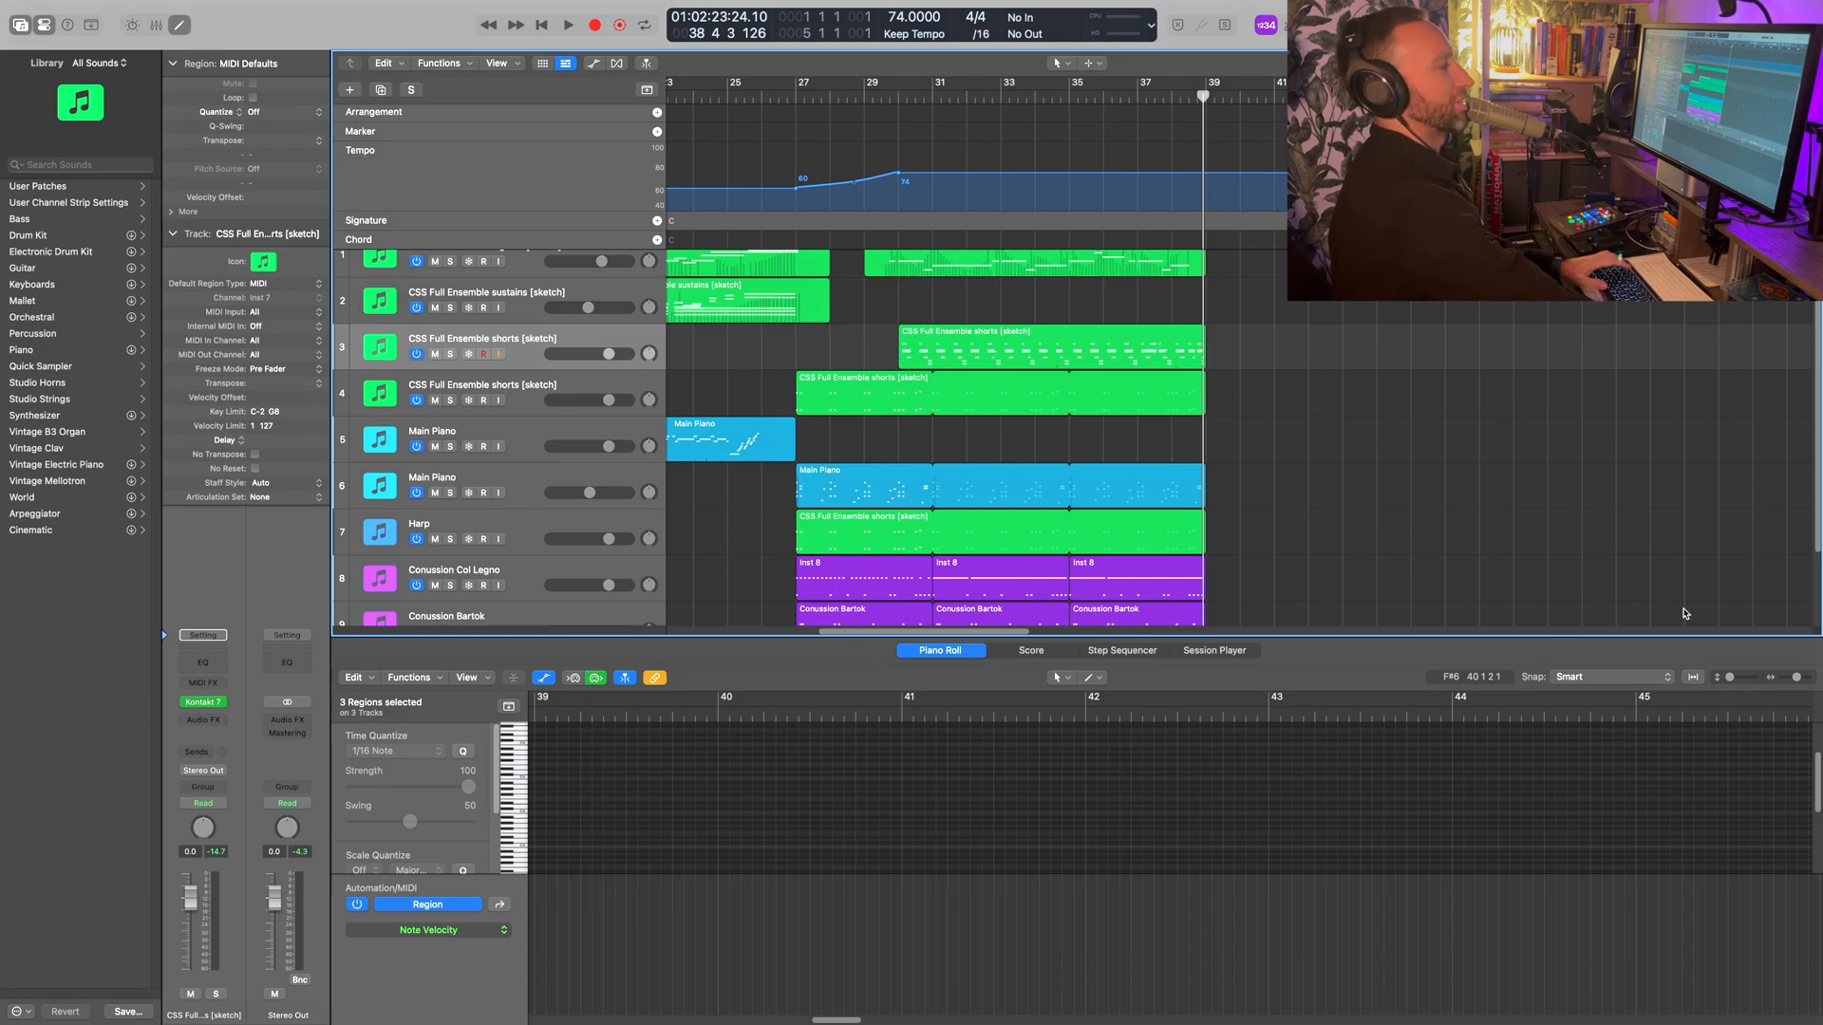
- Convert the looped regions on the second Main Piano, Harp, Col Legno and Bartok tracks into separate regions
{"action": "key", "text": "x"}
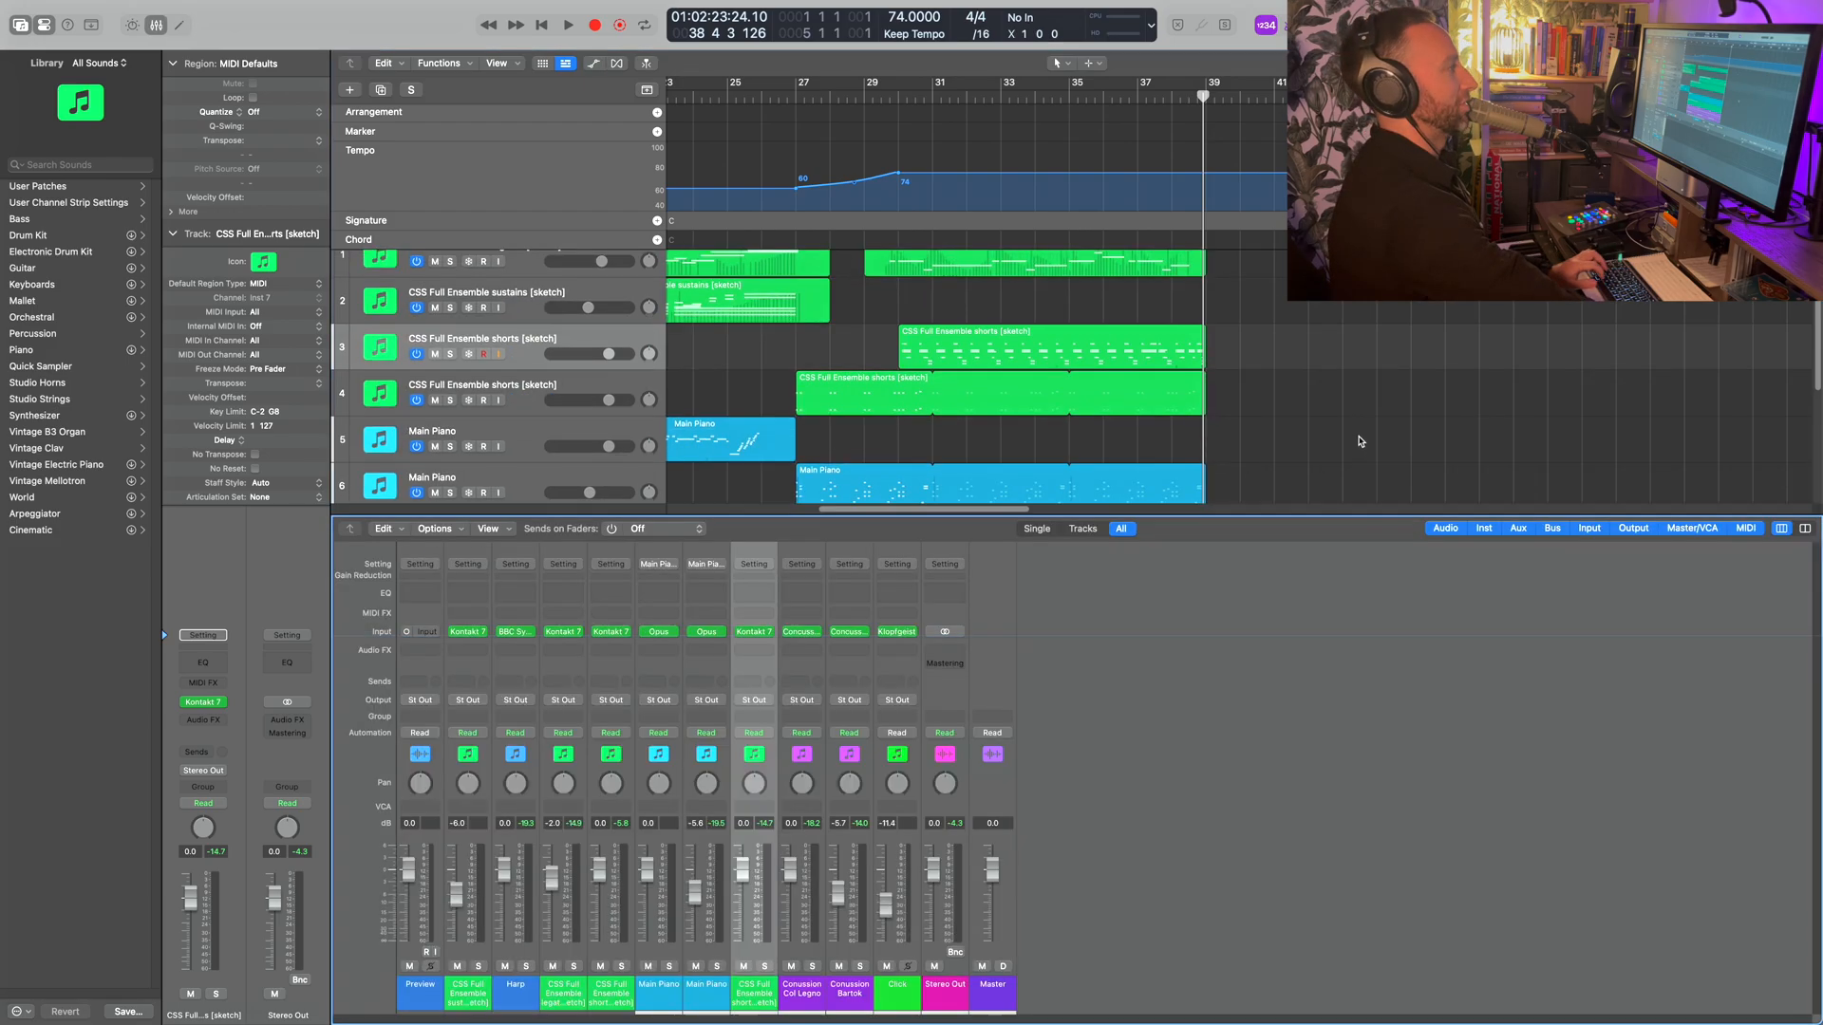
{"action": "key", "text": "x"}
{"action": "left_click_drag", "start_coordinate": [1250, 672], "coordinate": [795, 522]}
{"action": "left_click_drag", "start_coordinate": [1361, 656], "coordinate": [799, 515]}
{"action": "right_click", "coordinate": [865, 513]}
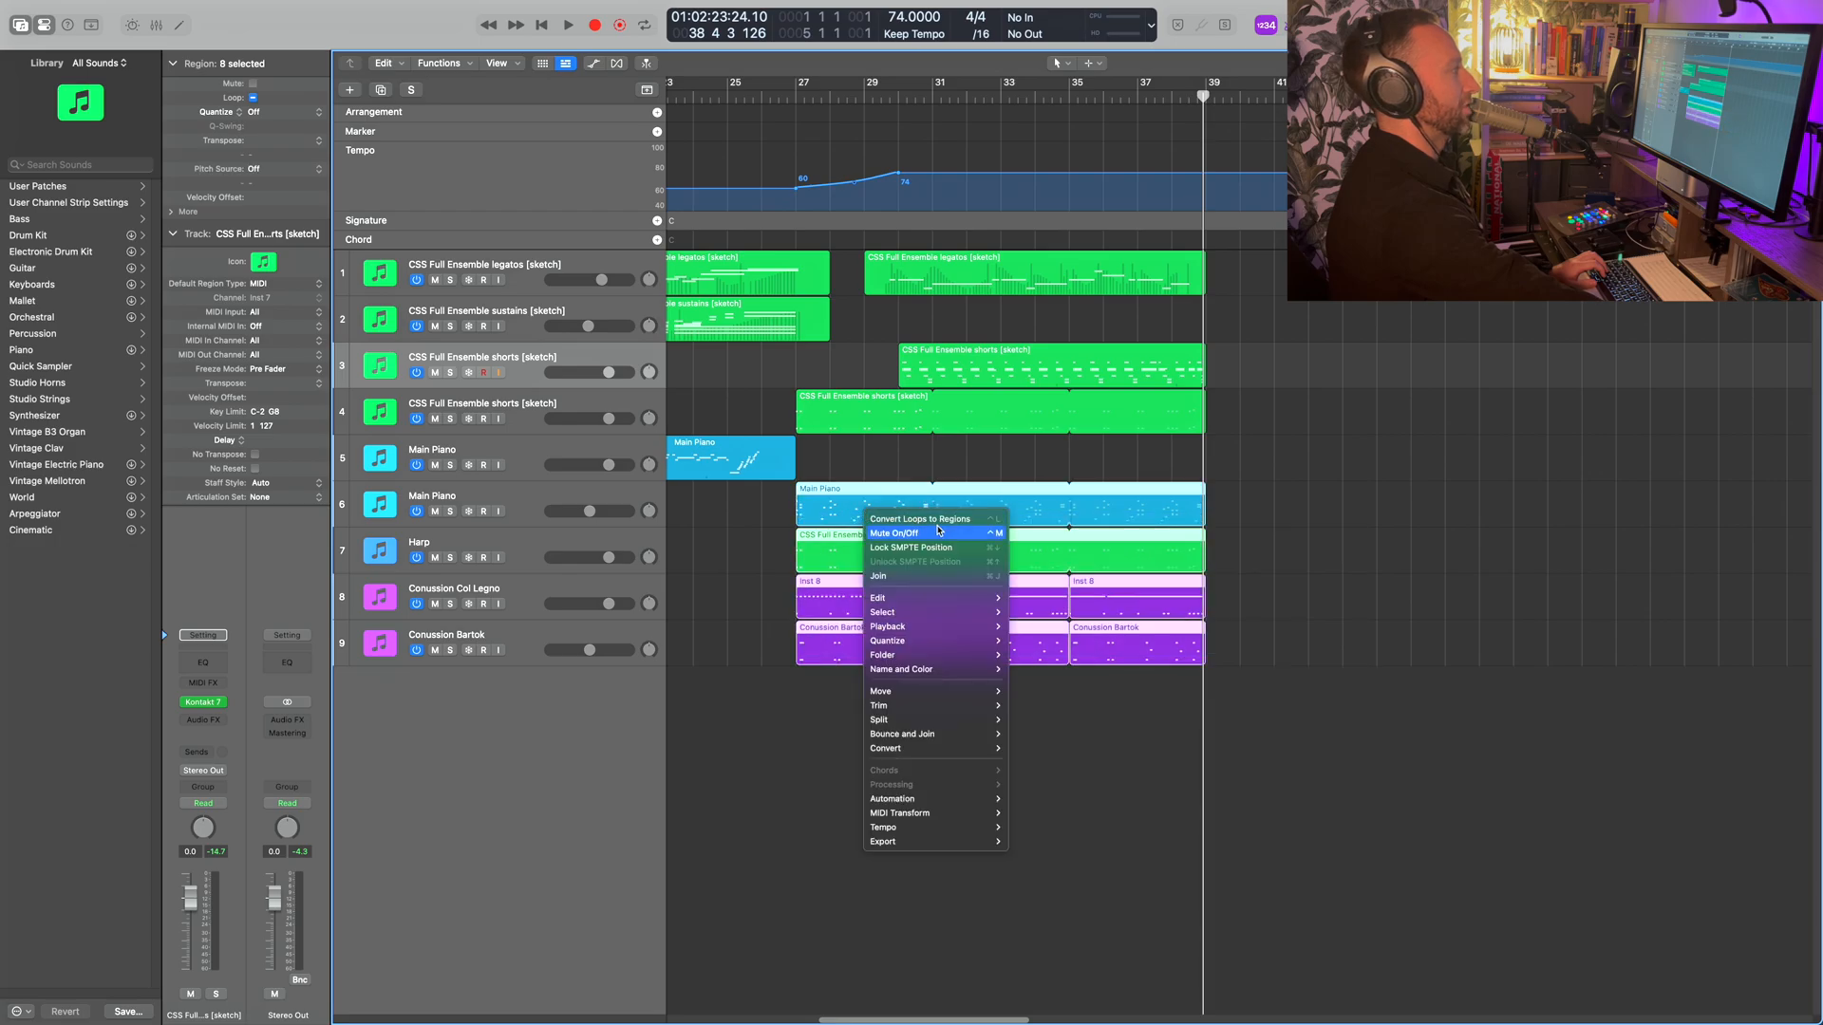
{"action": "left_click", "coordinate": [947, 520]}
- Copy the last four-bar regions of the piano, Harp, Col Legno and Bartok tracks to bar 39 and transpose their notes down one semitone
{"action": "left_click", "coordinate": [1303, 630]}
{"action": "left_click_drag", "start_coordinate": [1249, 665], "coordinate": [1235, 498]}
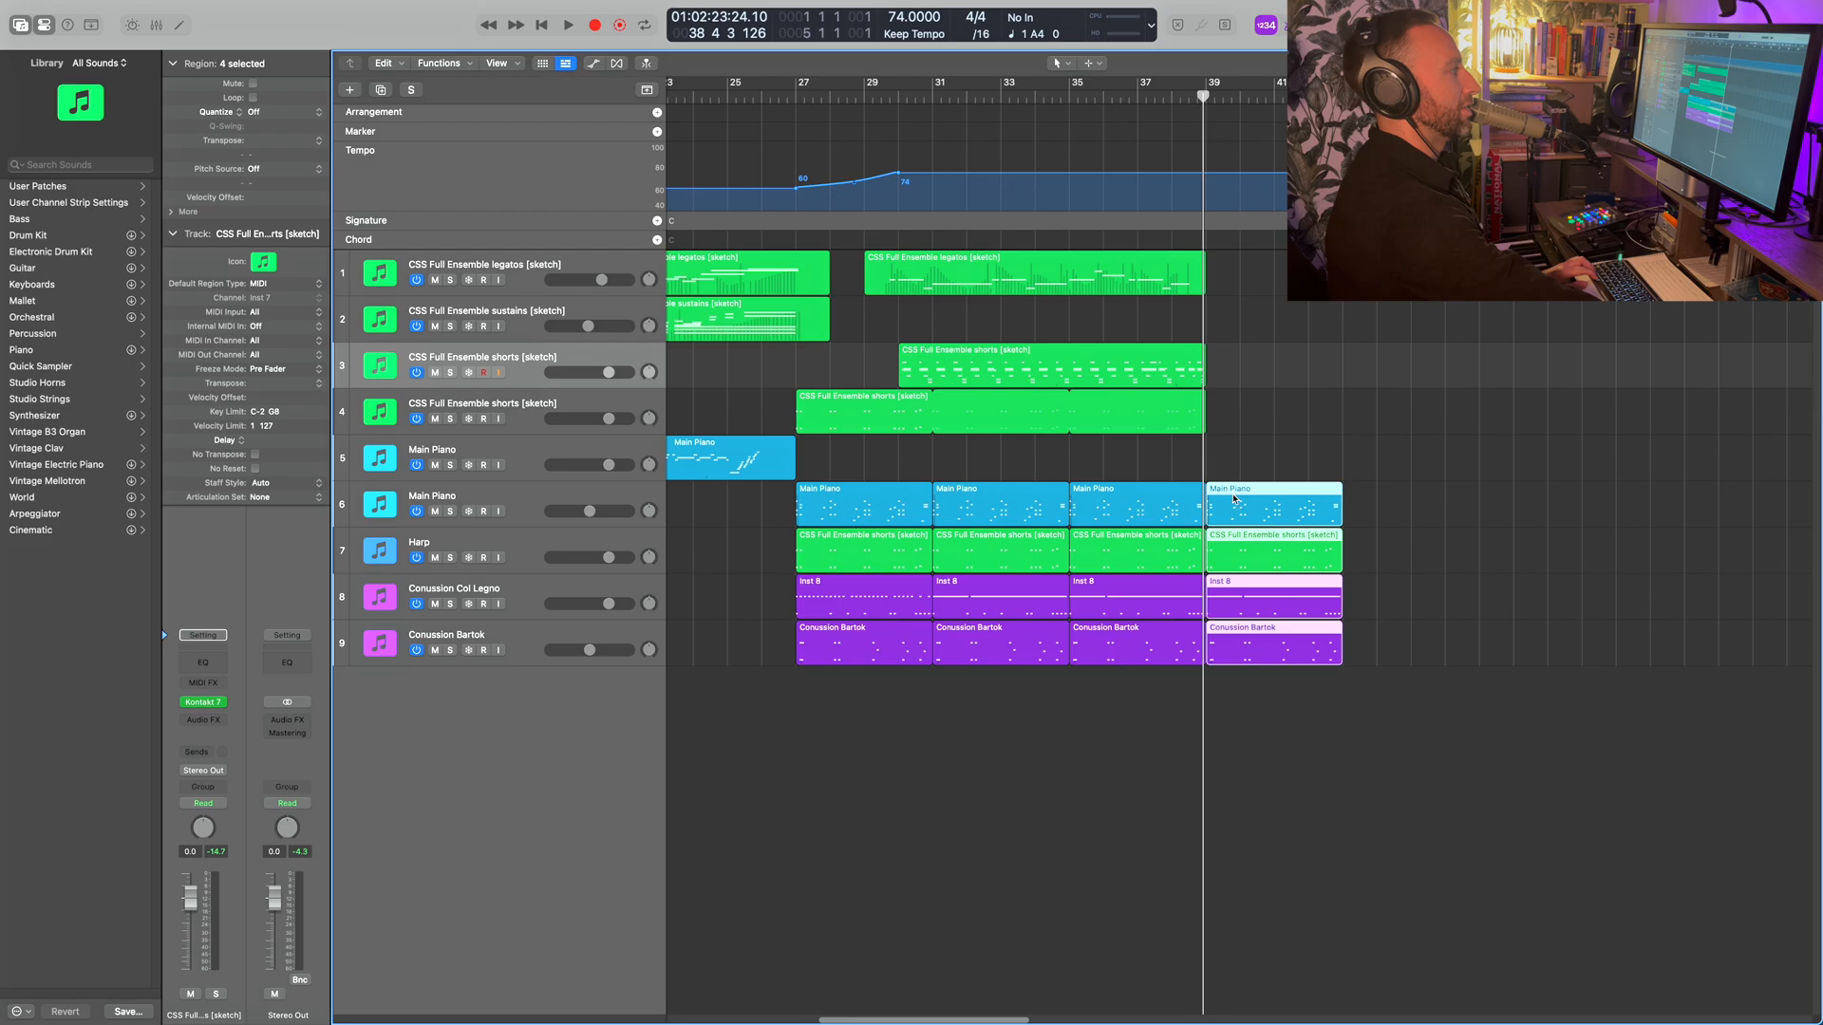
{"action": "double_click", "coordinate": [1249, 506]}
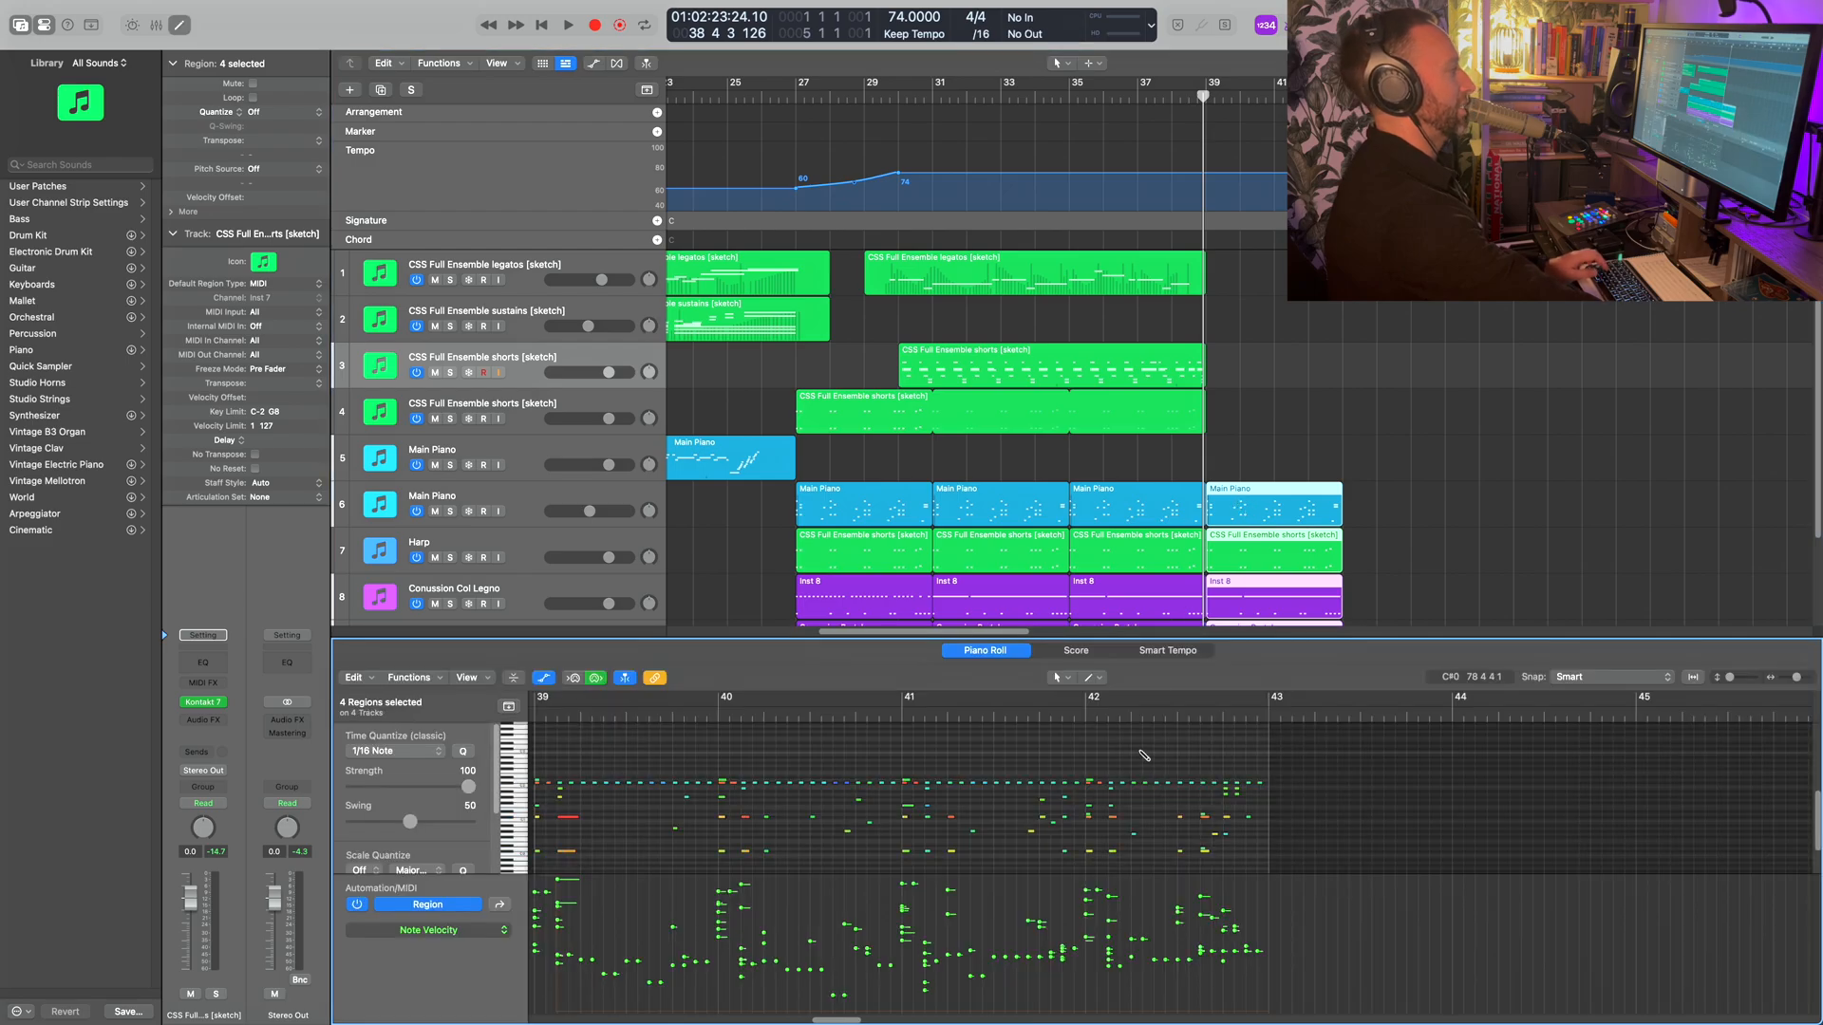
{"action": "key", "text": "super+a"}
{"action": "key", "text": "alt+Down"}
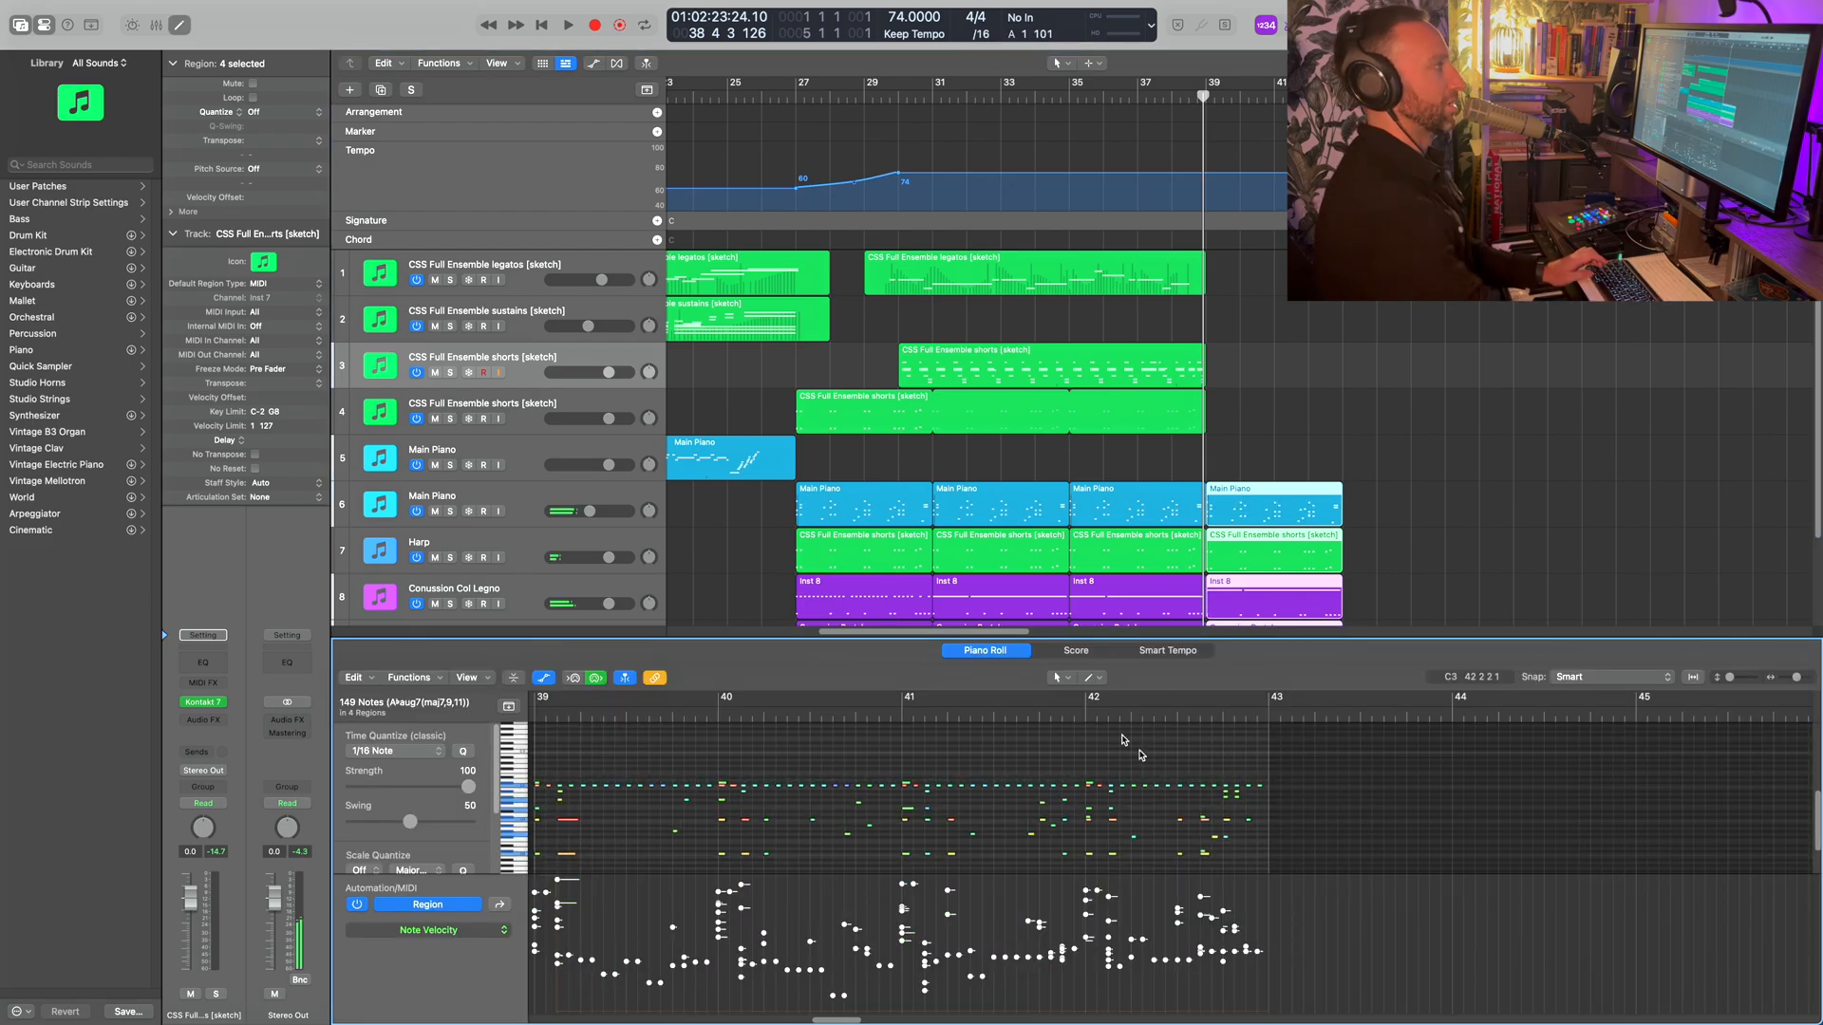
- Copy the track 3 shorts region to bar 39, trimmed to end at bar 43, and transpose its notes down one semitone
{"action": "left_click_drag", "start_coordinate": [1045, 352], "coordinate": [1351, 356]}
{"action": "left_click_drag", "start_coordinate": [1512, 380], "coordinate": [1341, 381]}
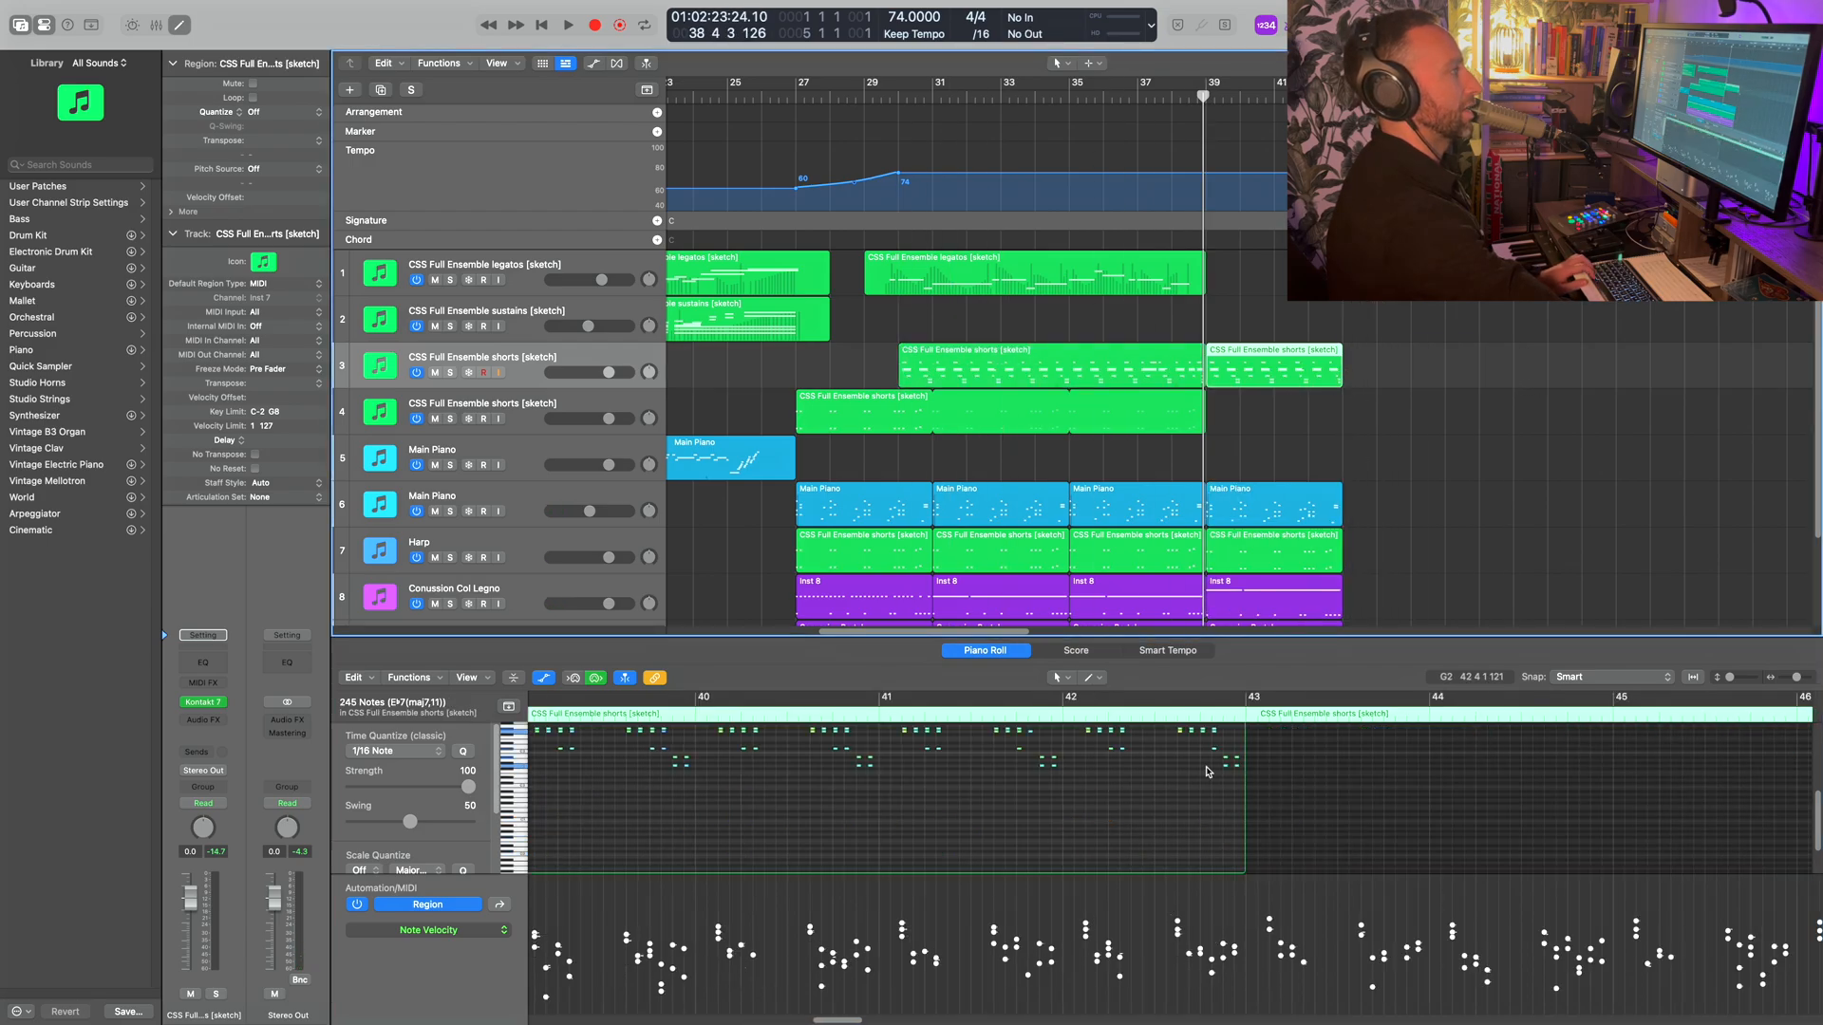
{"action": "left_click", "coordinate": [1177, 773]}
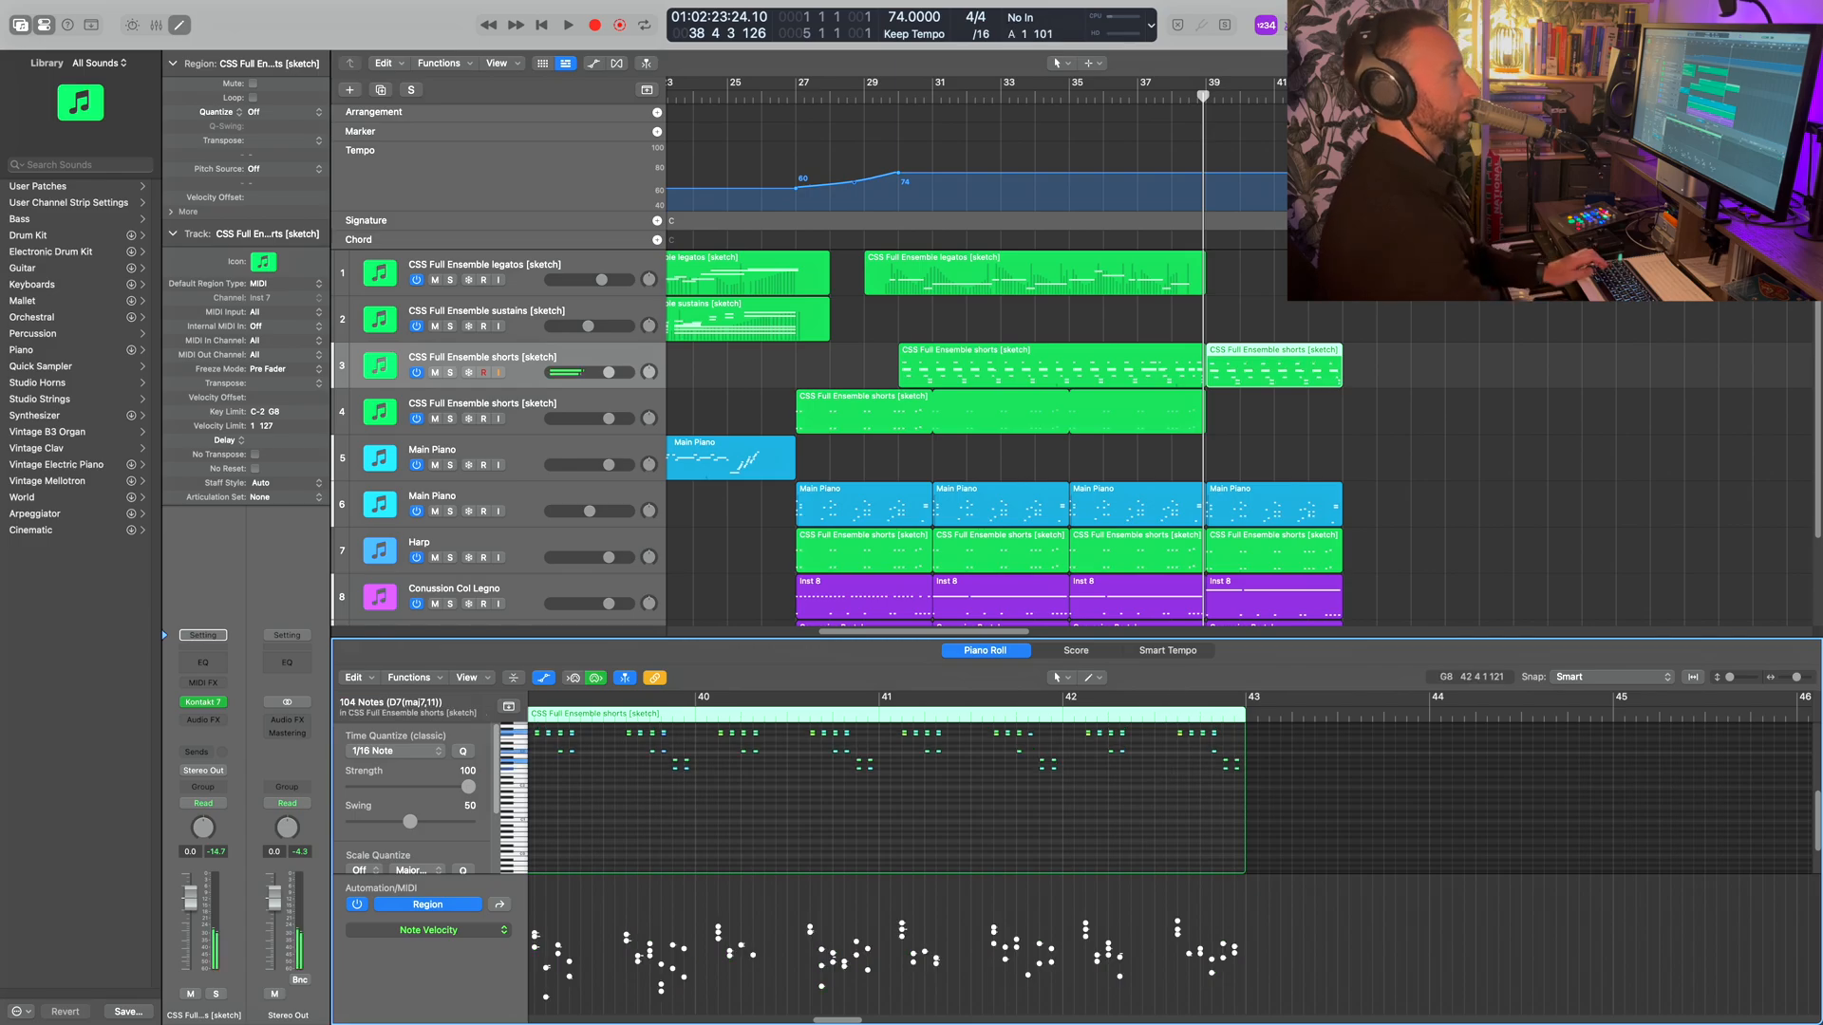
- Audition the new section, copy the track 4 shorts region to bar 39 and shorten its loop to end at bar 43
{"action": "key", "text": "space"}
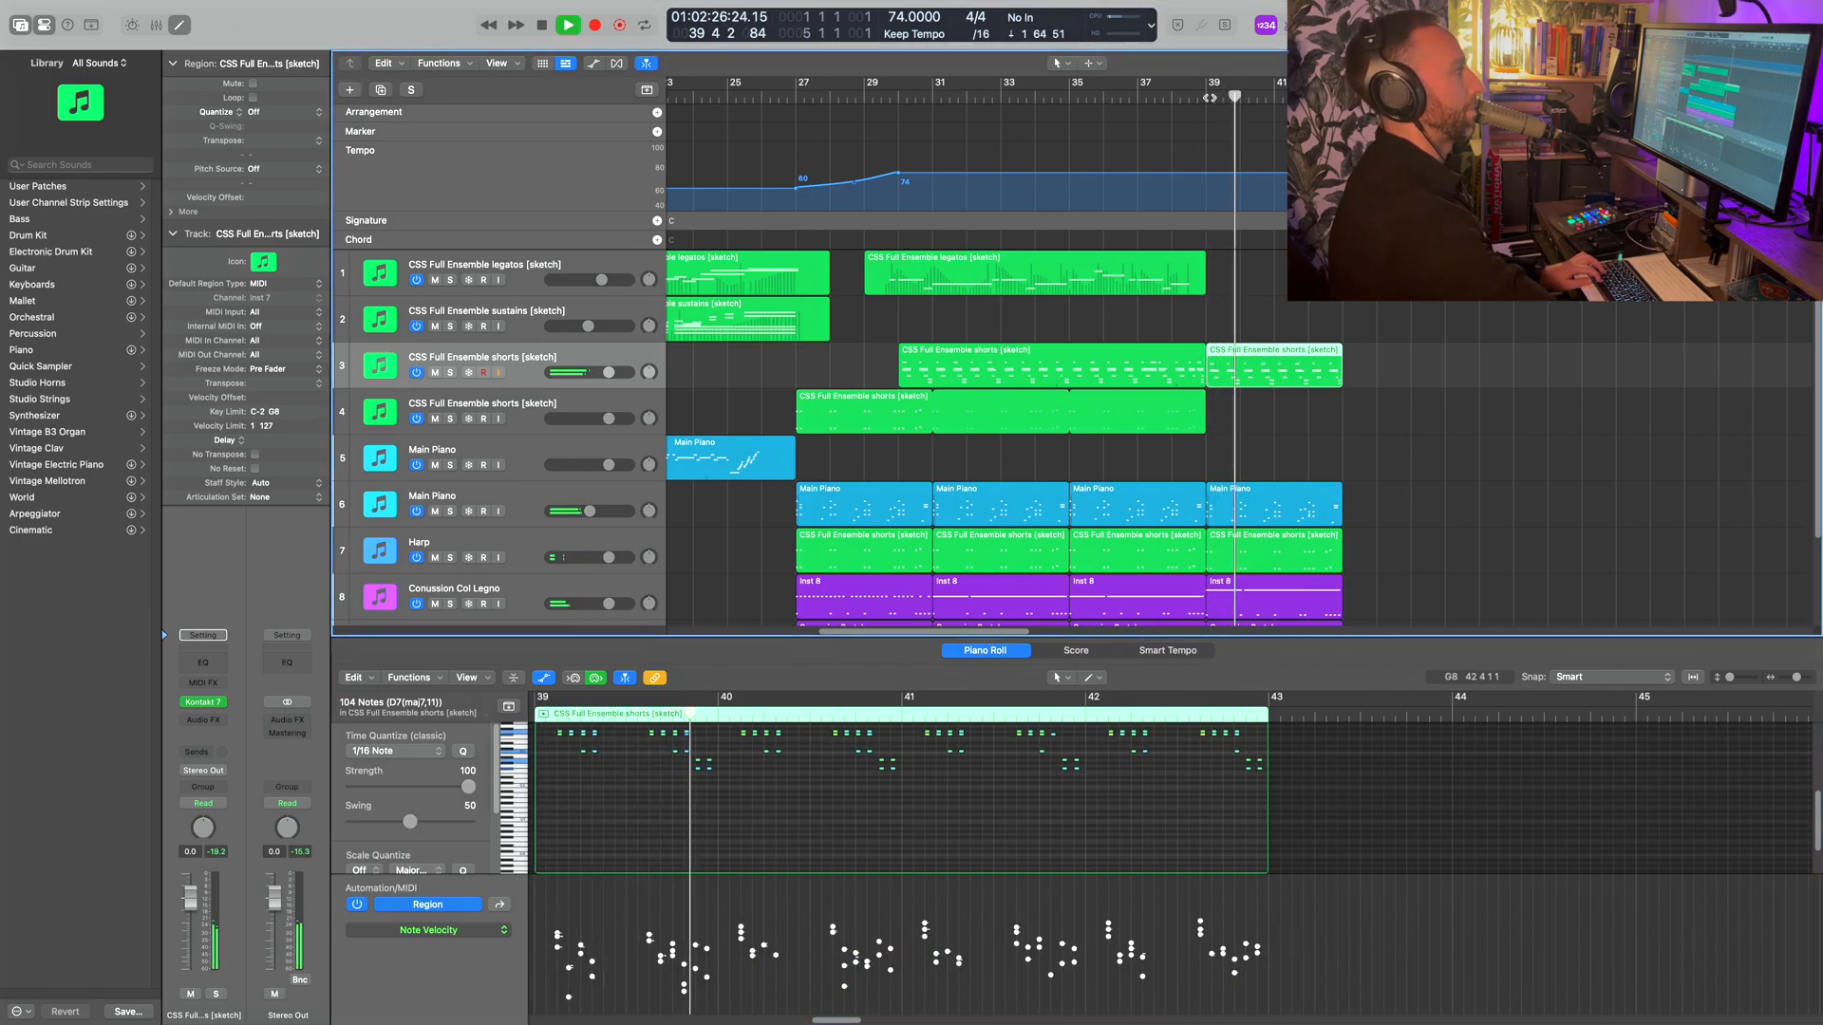
{"action": "key", "text": "space"}
{"action": "left_click_drag", "start_coordinate": [860, 414], "coordinate": [1269, 411]}
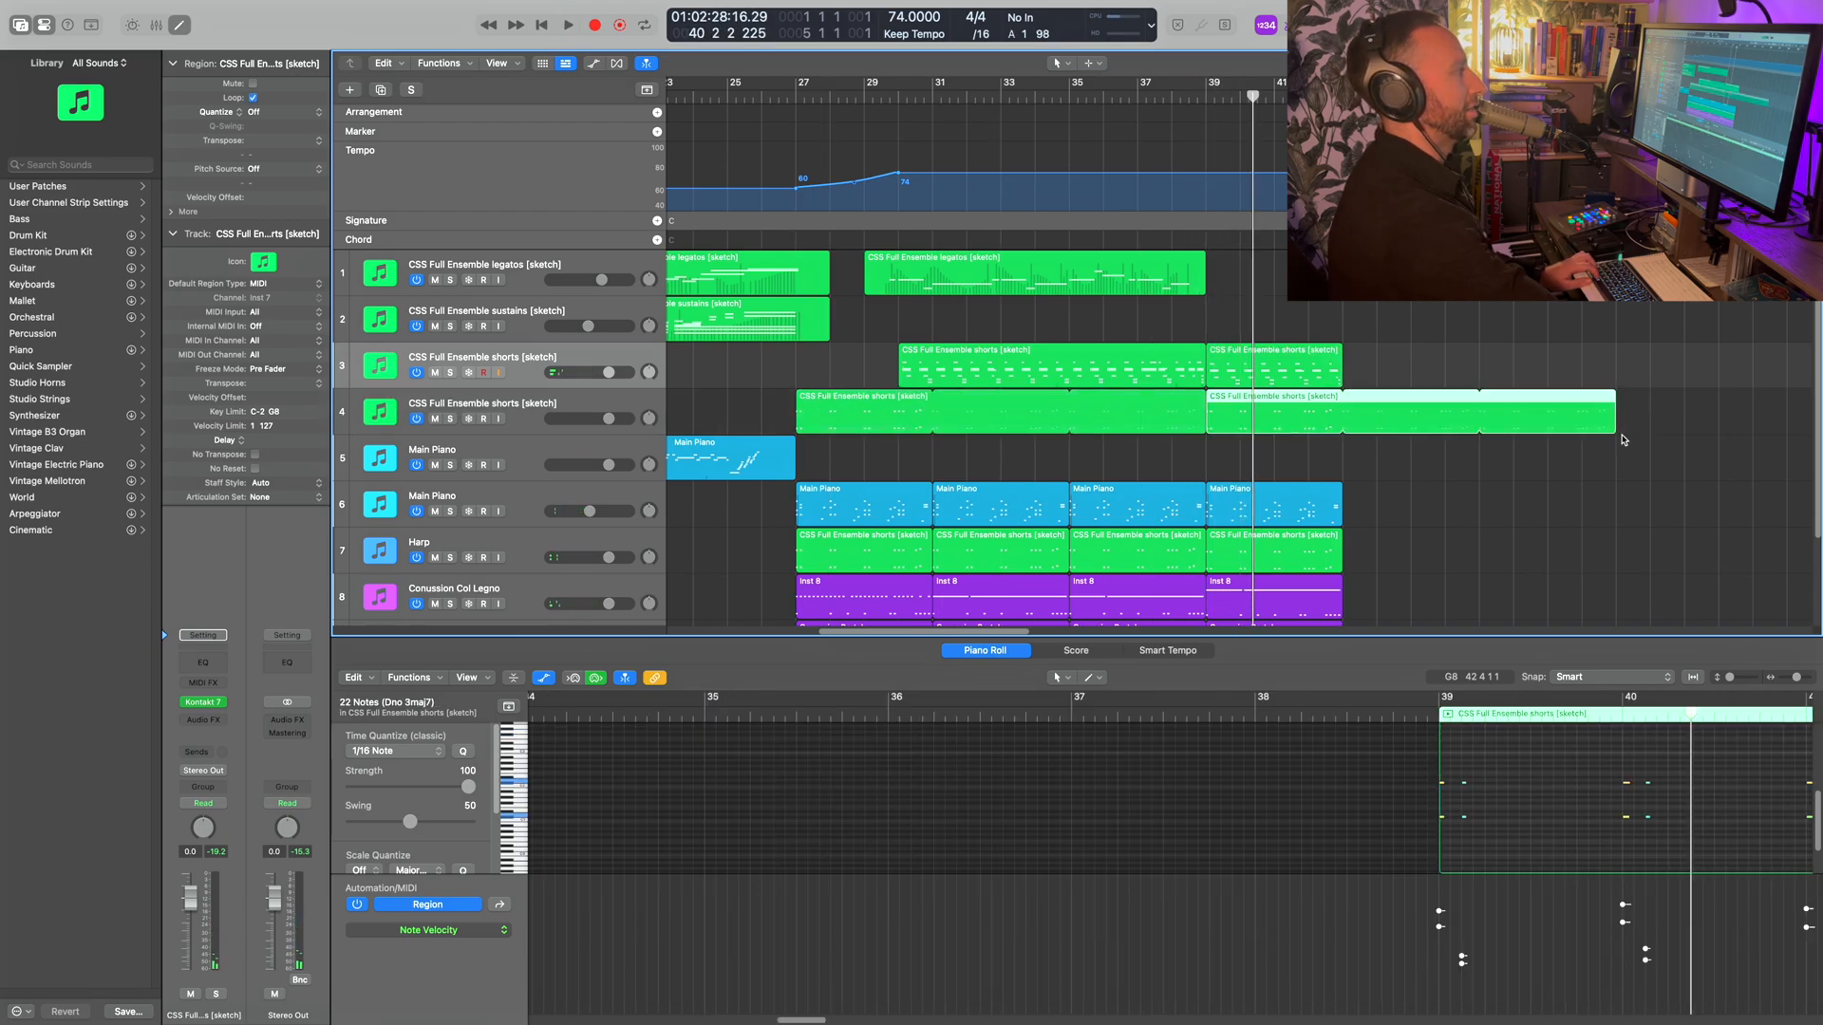
{"action": "left_click_drag", "start_coordinate": [1617, 425], "coordinate": [1336, 430]}
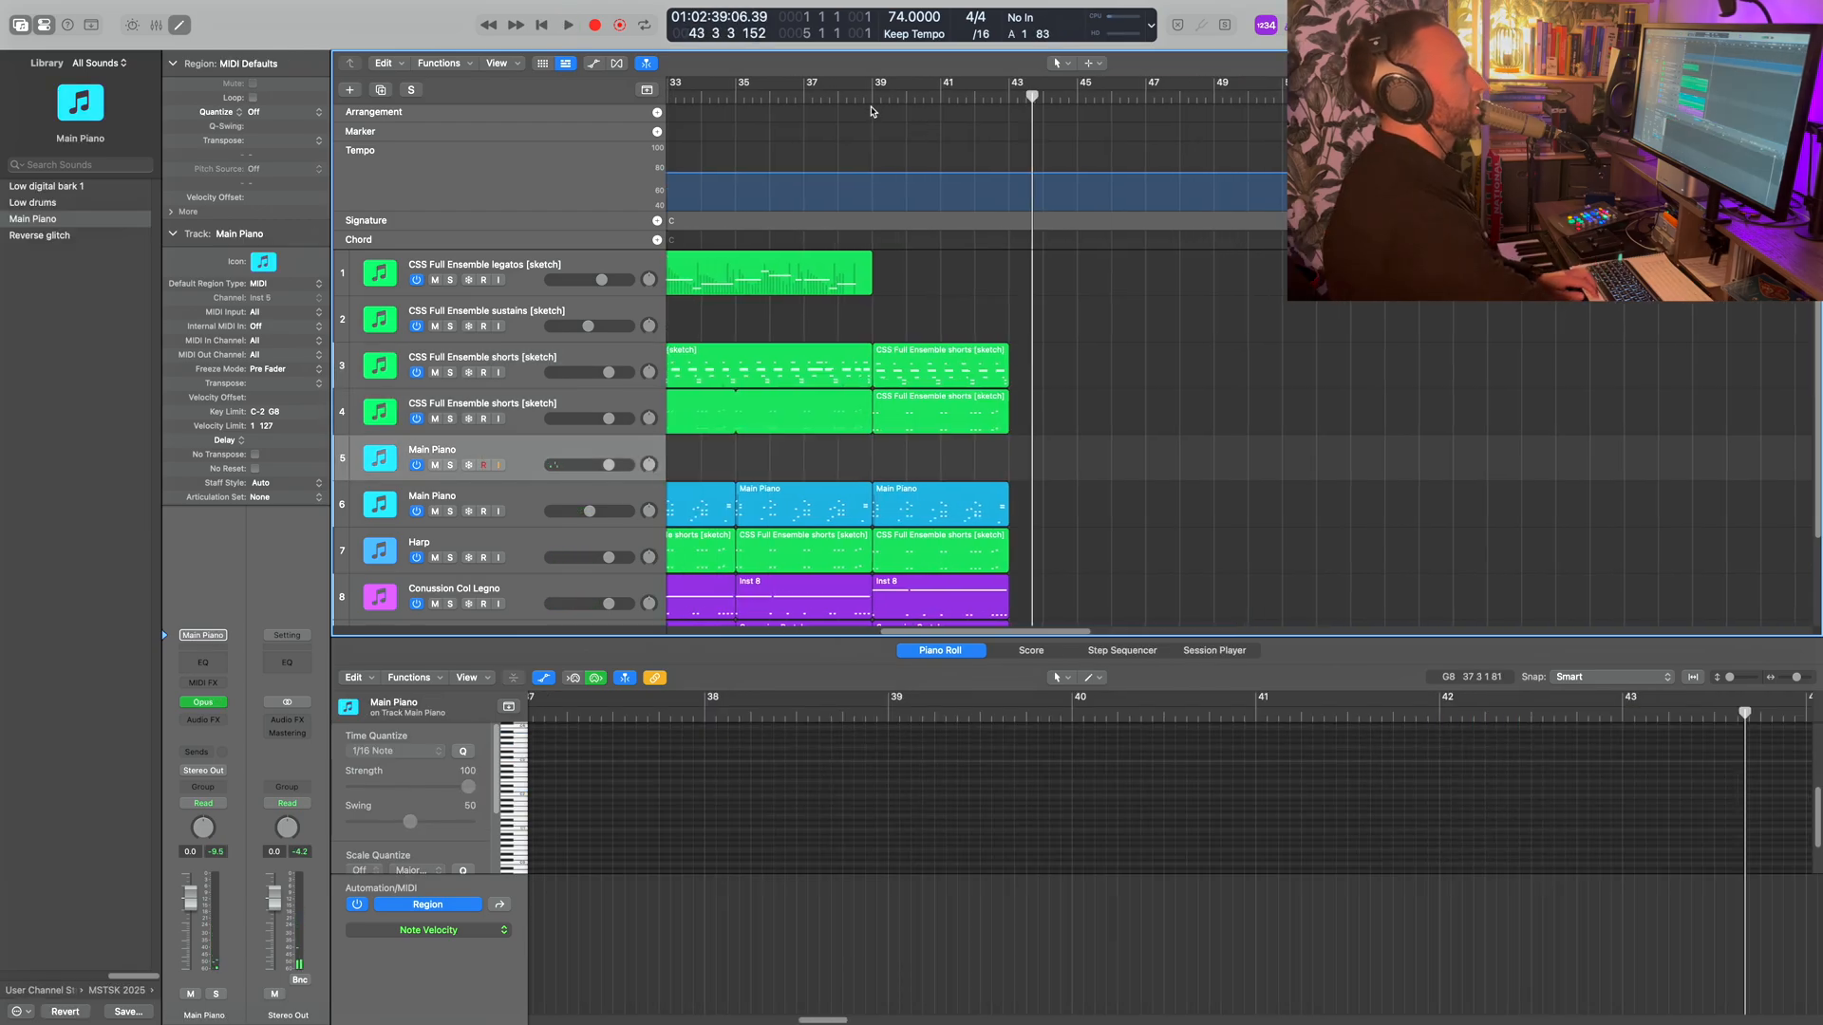
- Record a new part on the first Main Piano track over the section starting at bar 39
{"action": "left_click", "coordinate": [873, 99]}
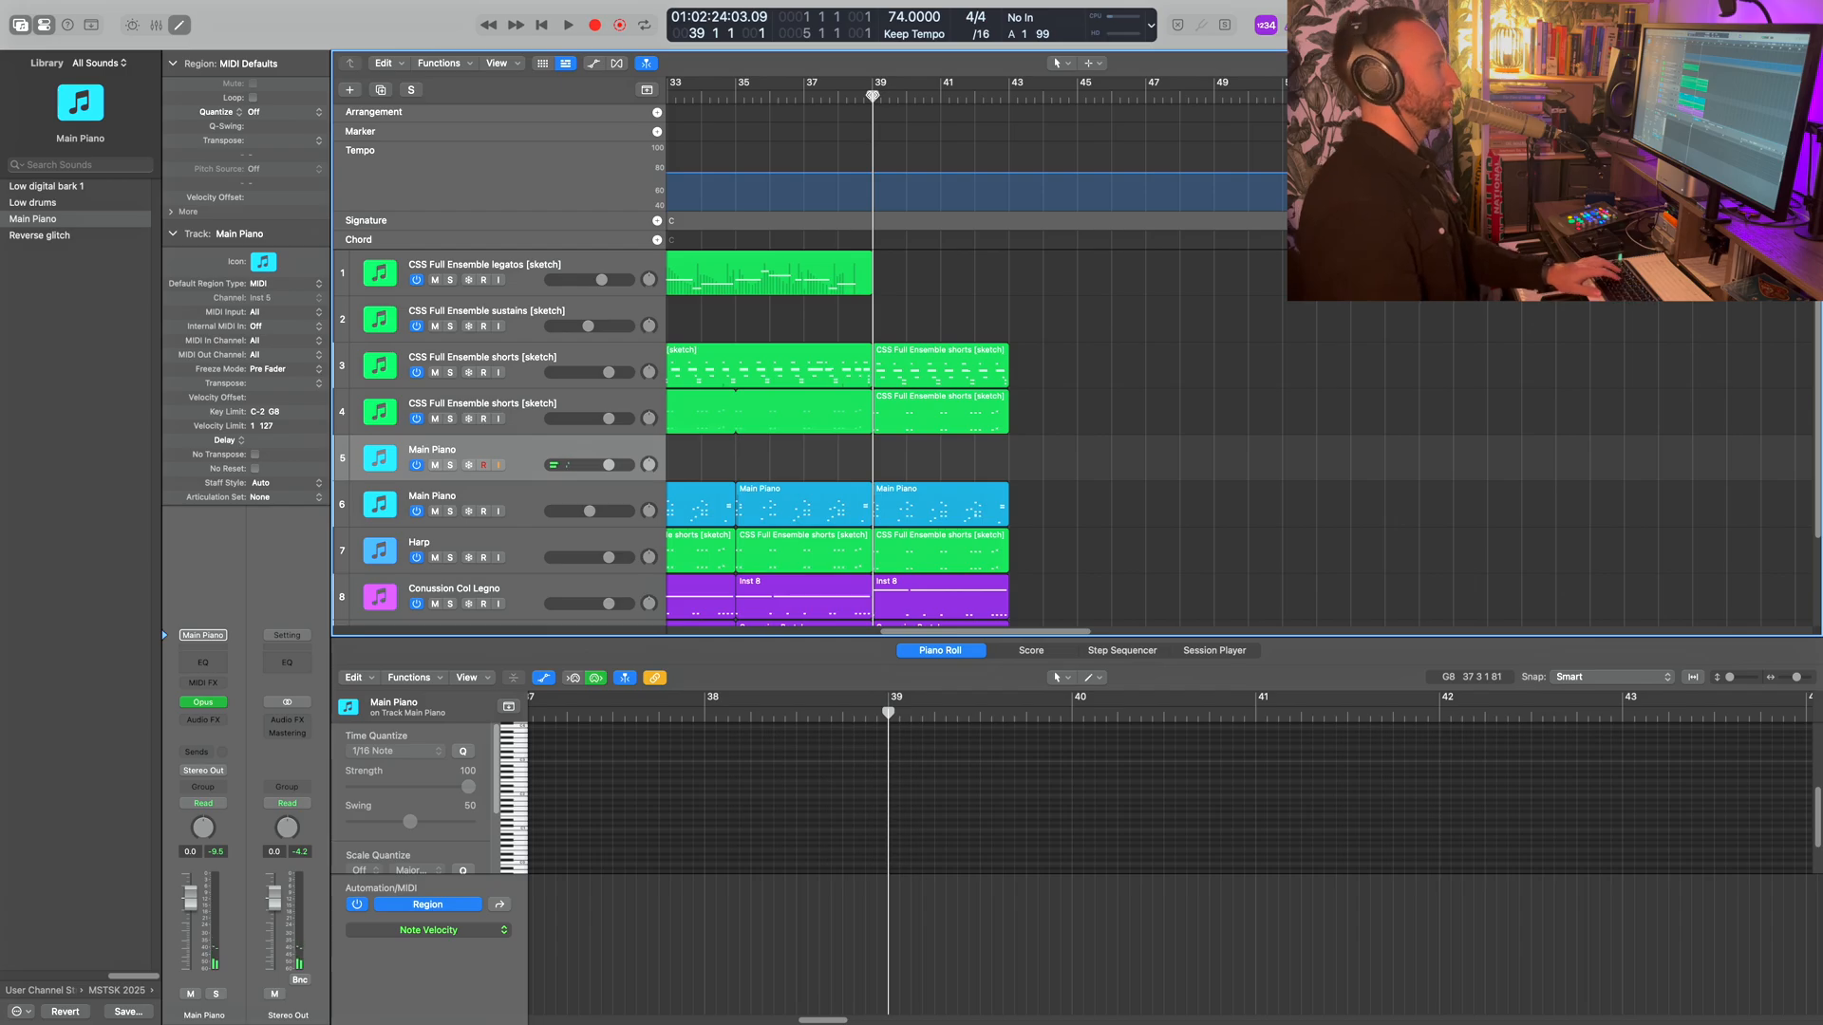
{"action": "key", "text": "r"}
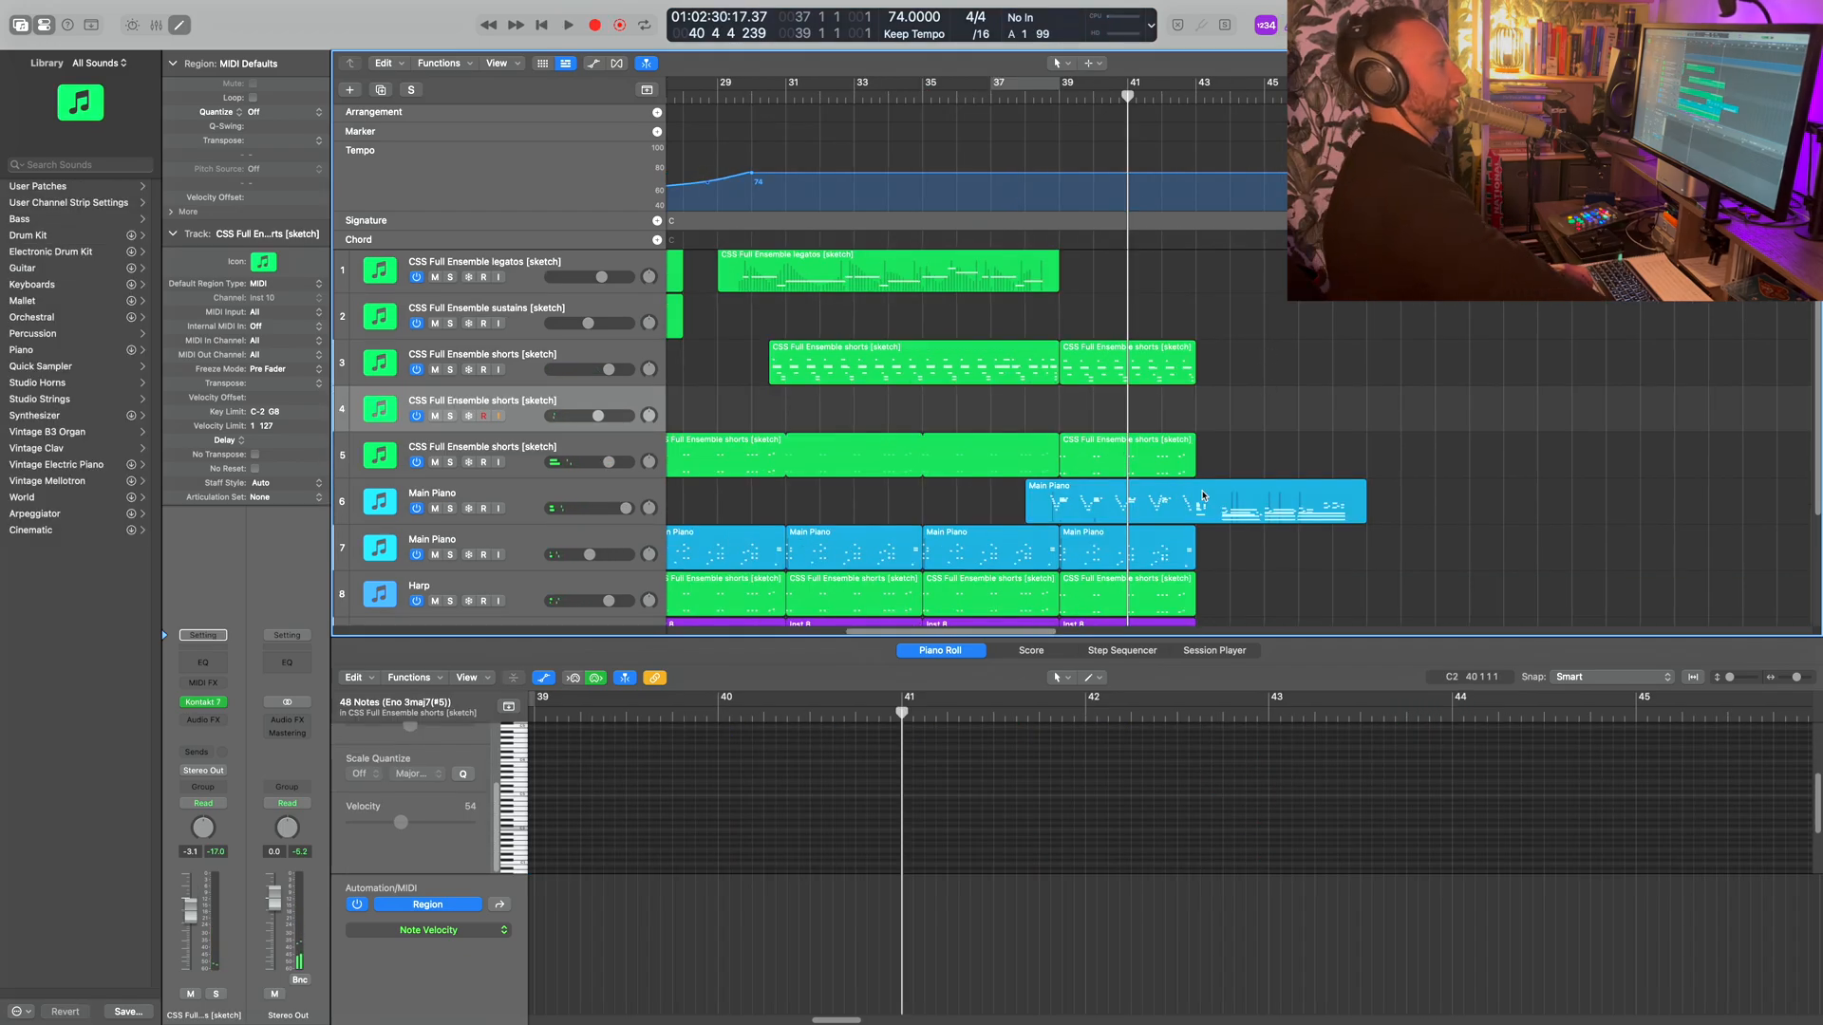
- Record an additional shorts part on the new track 4 over the section starting at bar 39
{"action": "left_click", "coordinate": [1056, 97]}
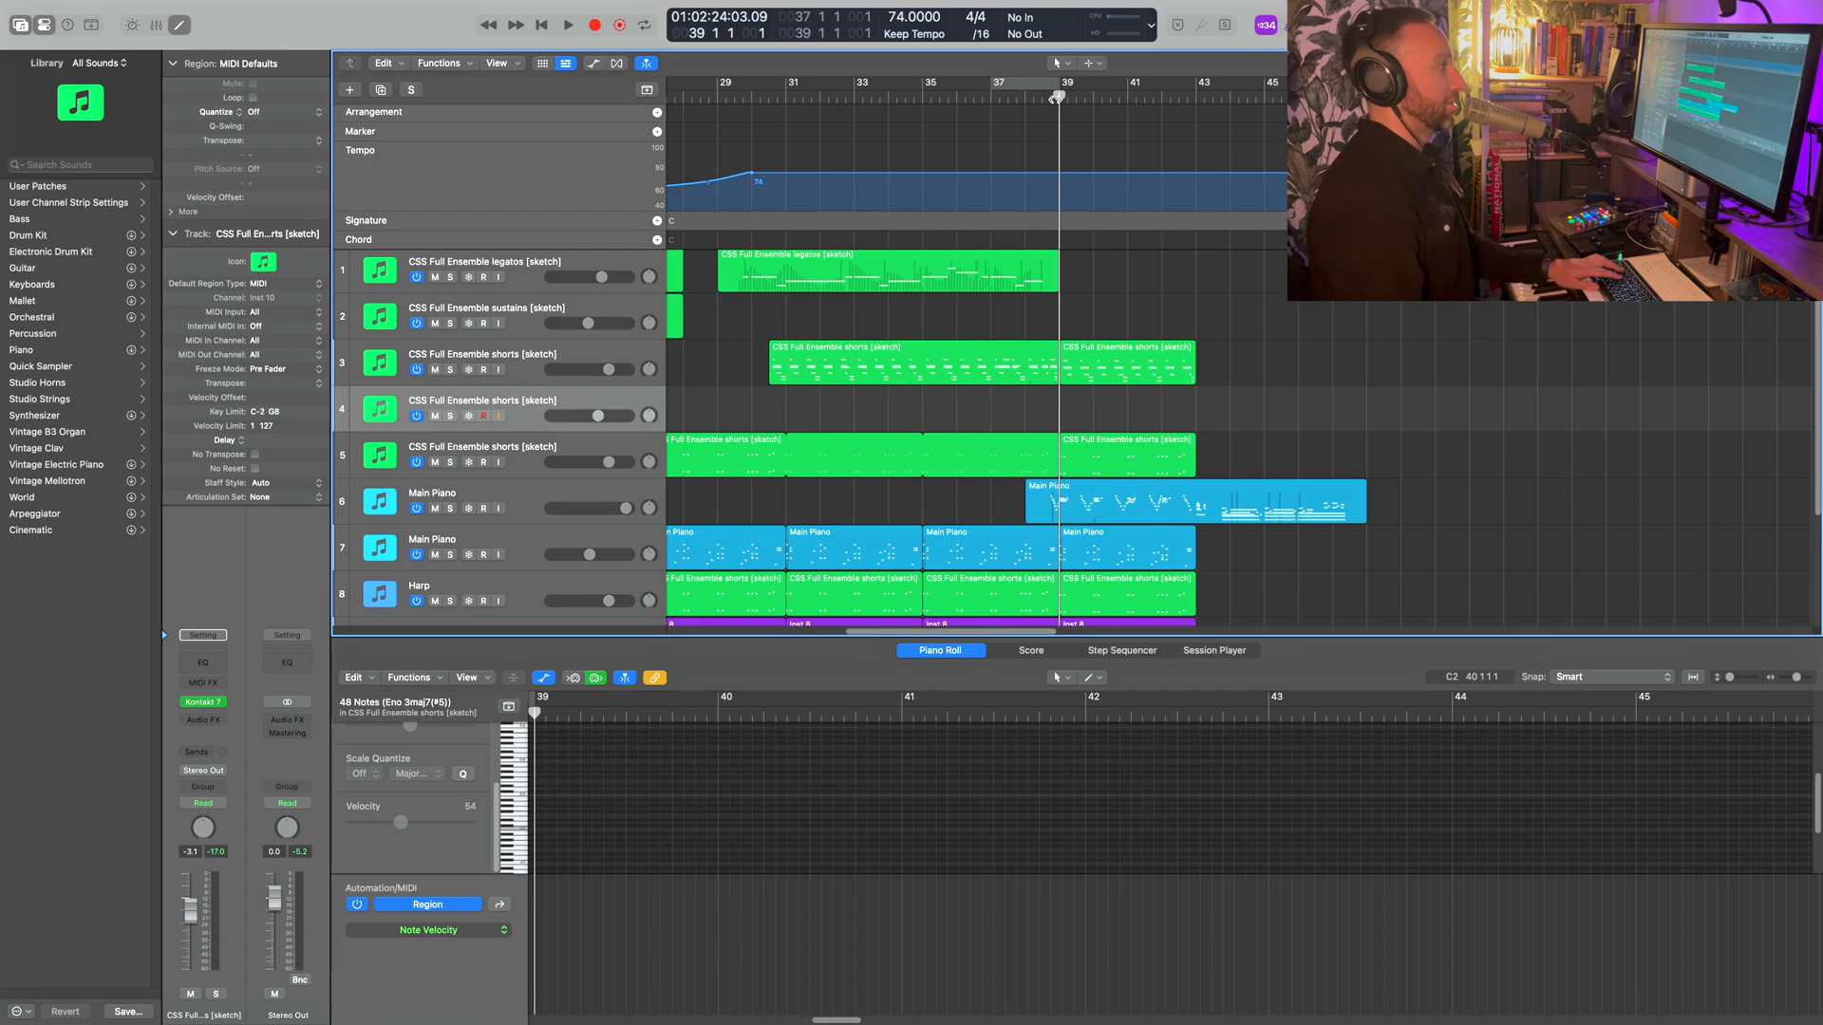
{"action": "key", "text": "r"}
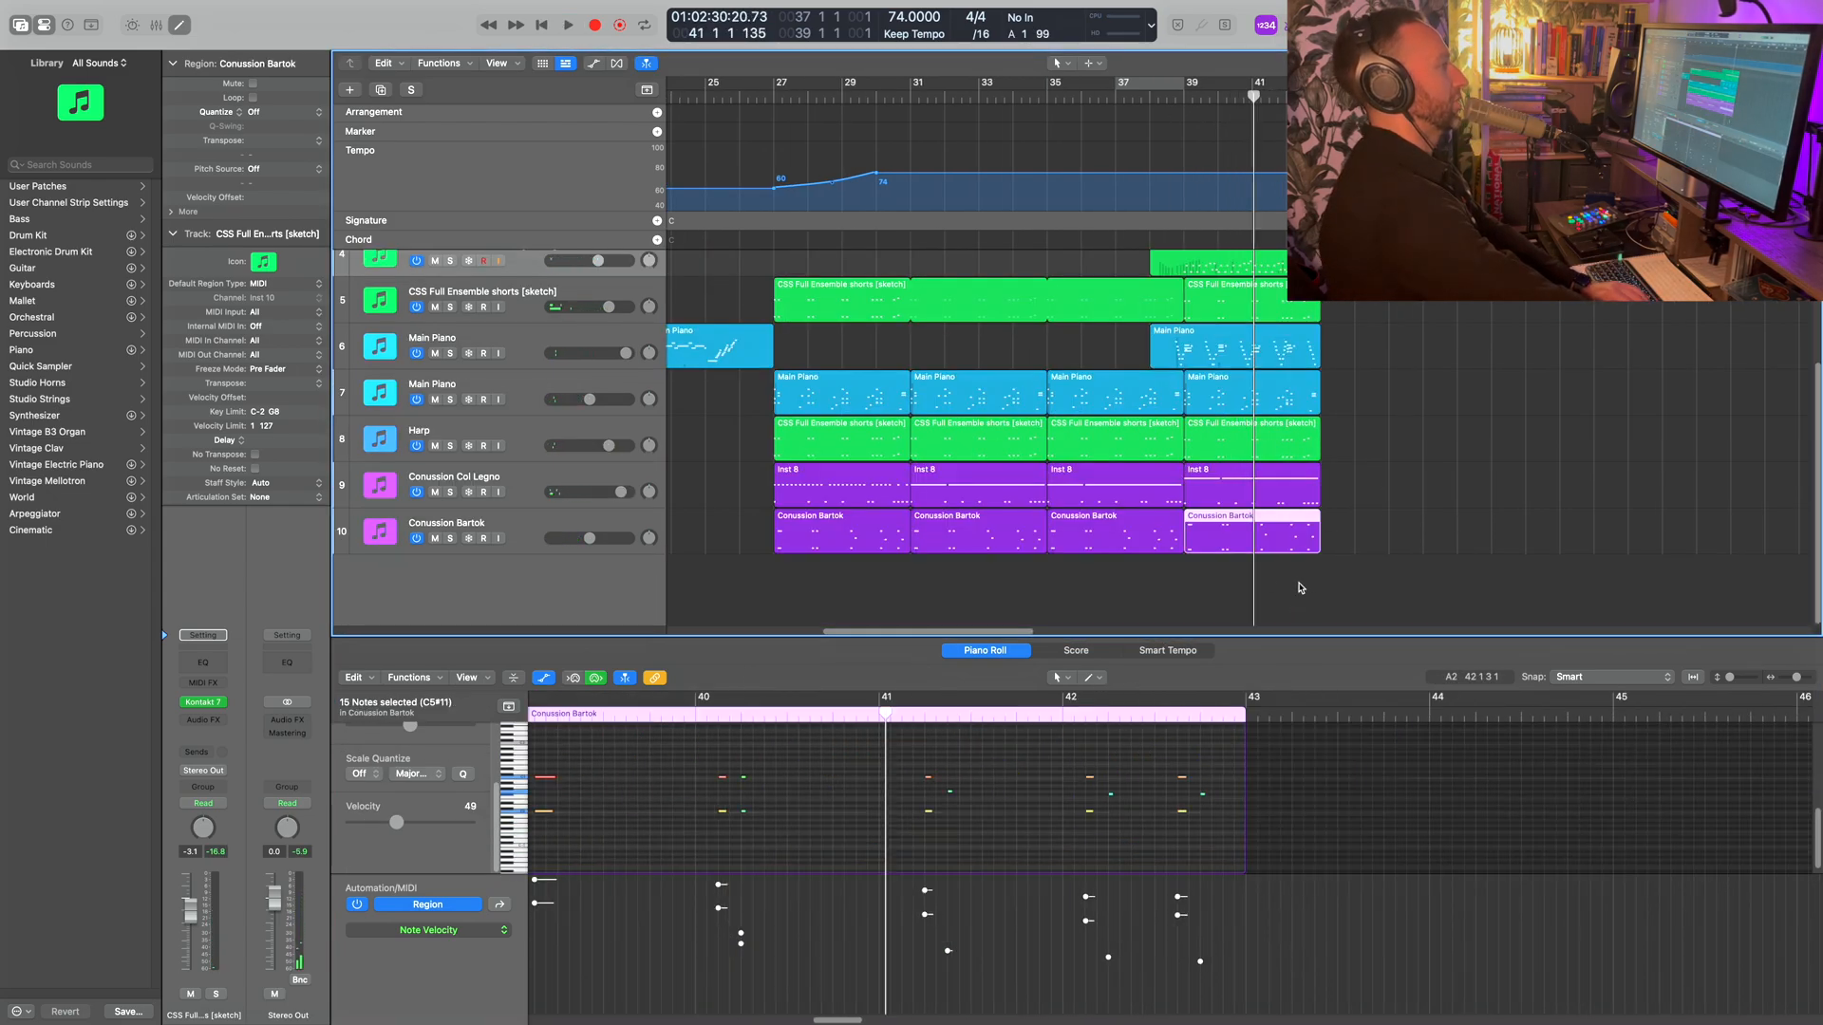
- Delete the Conussion Bartok region from bar 39 to 43 and return the playhead to bar 39
{"action": "key", "text": "Delete"}
{"action": "left_click", "coordinate": [1183, 96]}
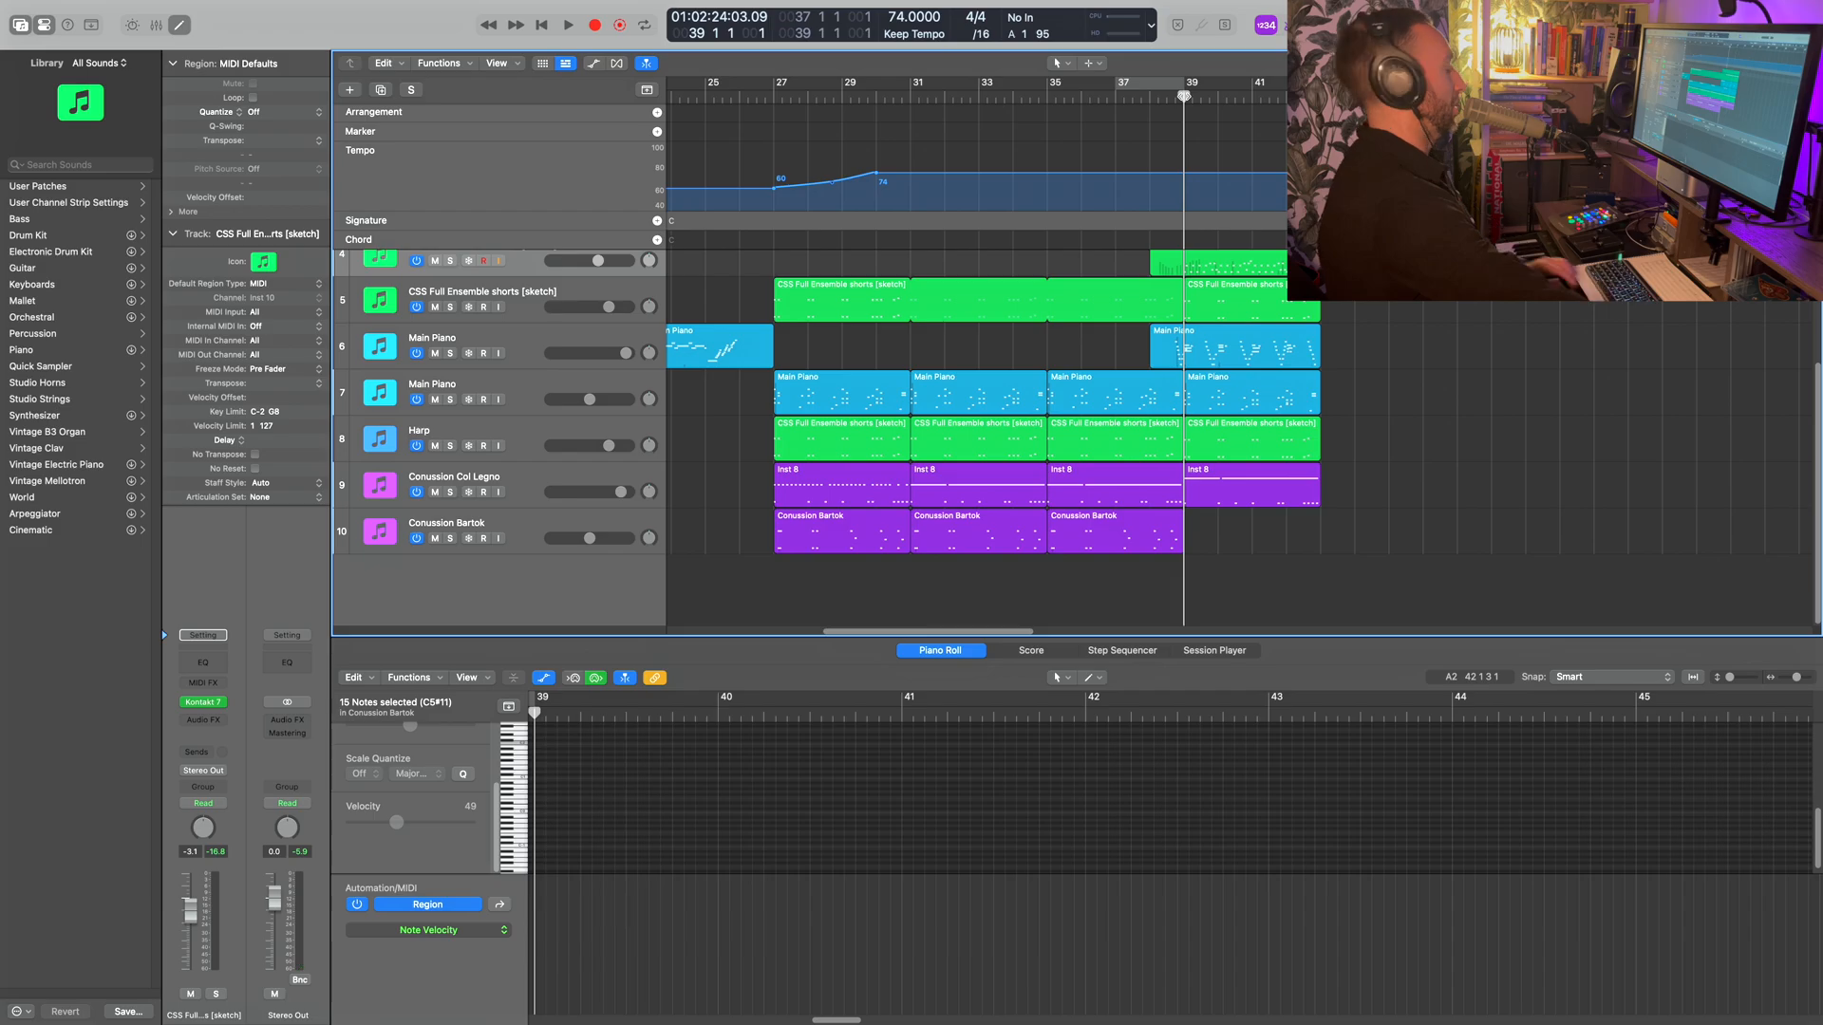
- Record a new Conussion Bartok part from bar 39 and a new part on the first Main Piano track from bar 43
{"action": "left_click", "coordinate": [533, 525]}
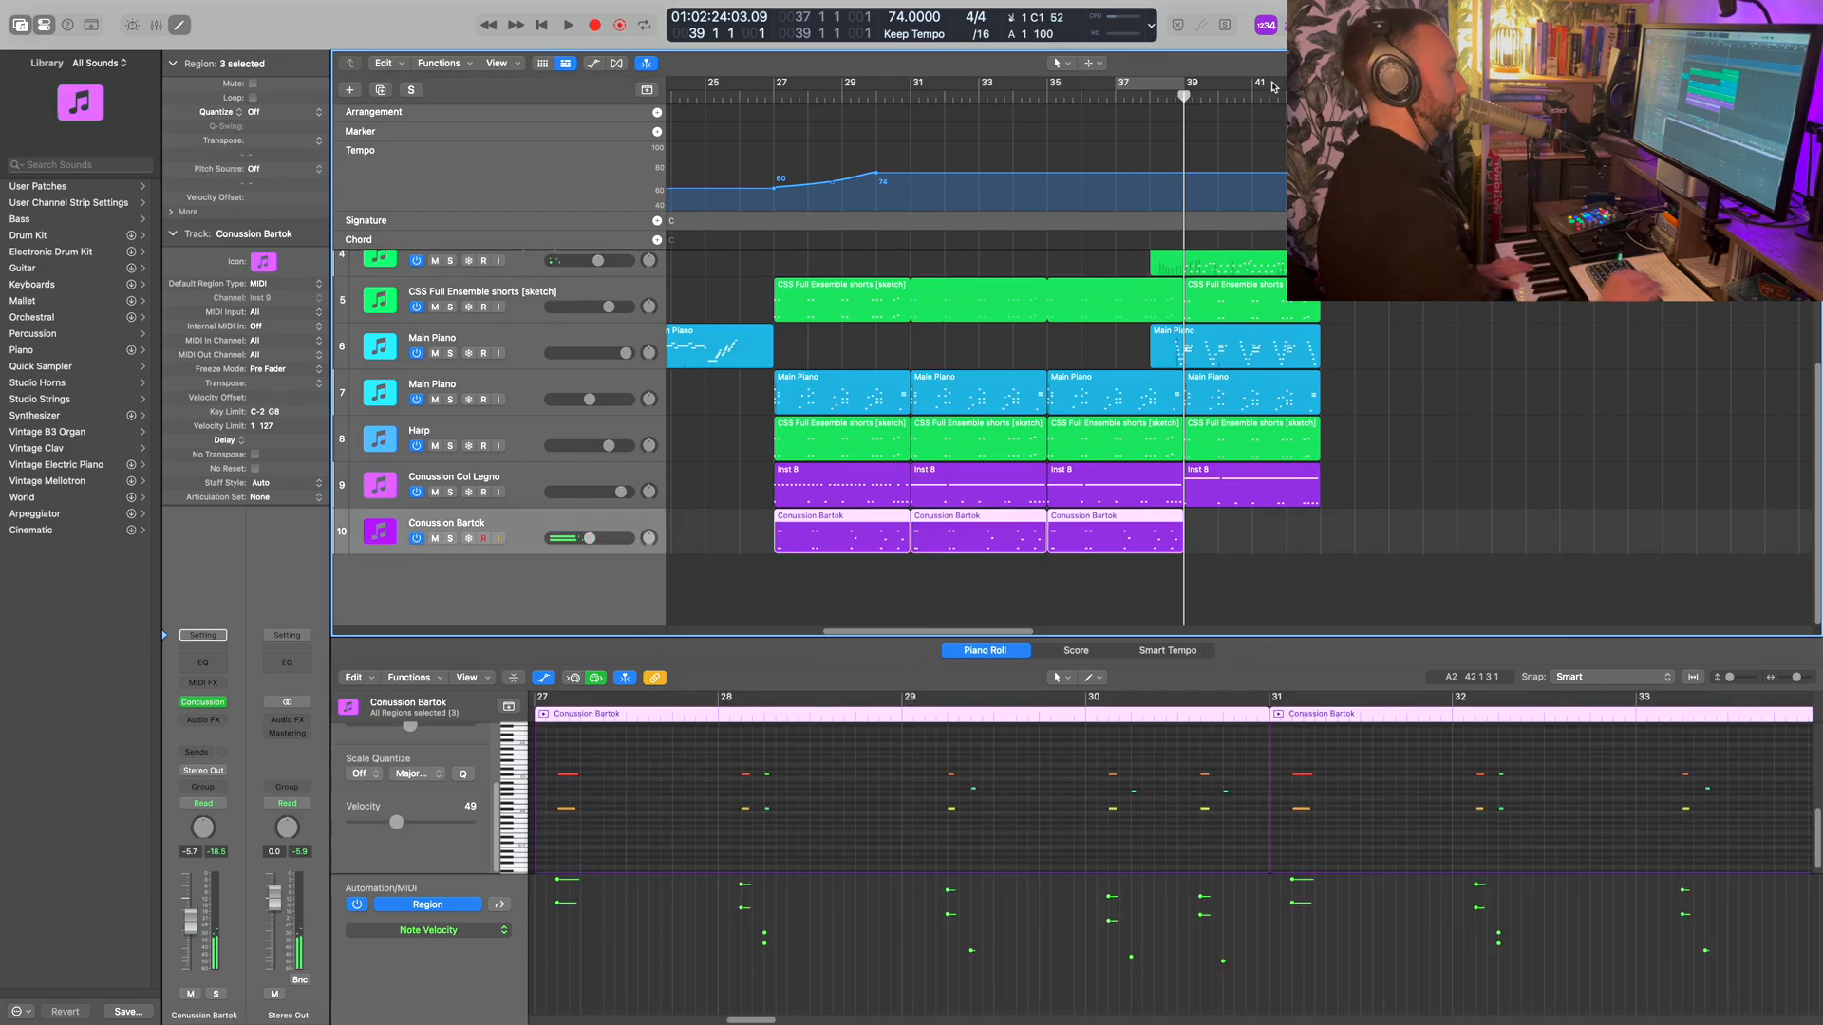
{"action": "key", "text": "r"}
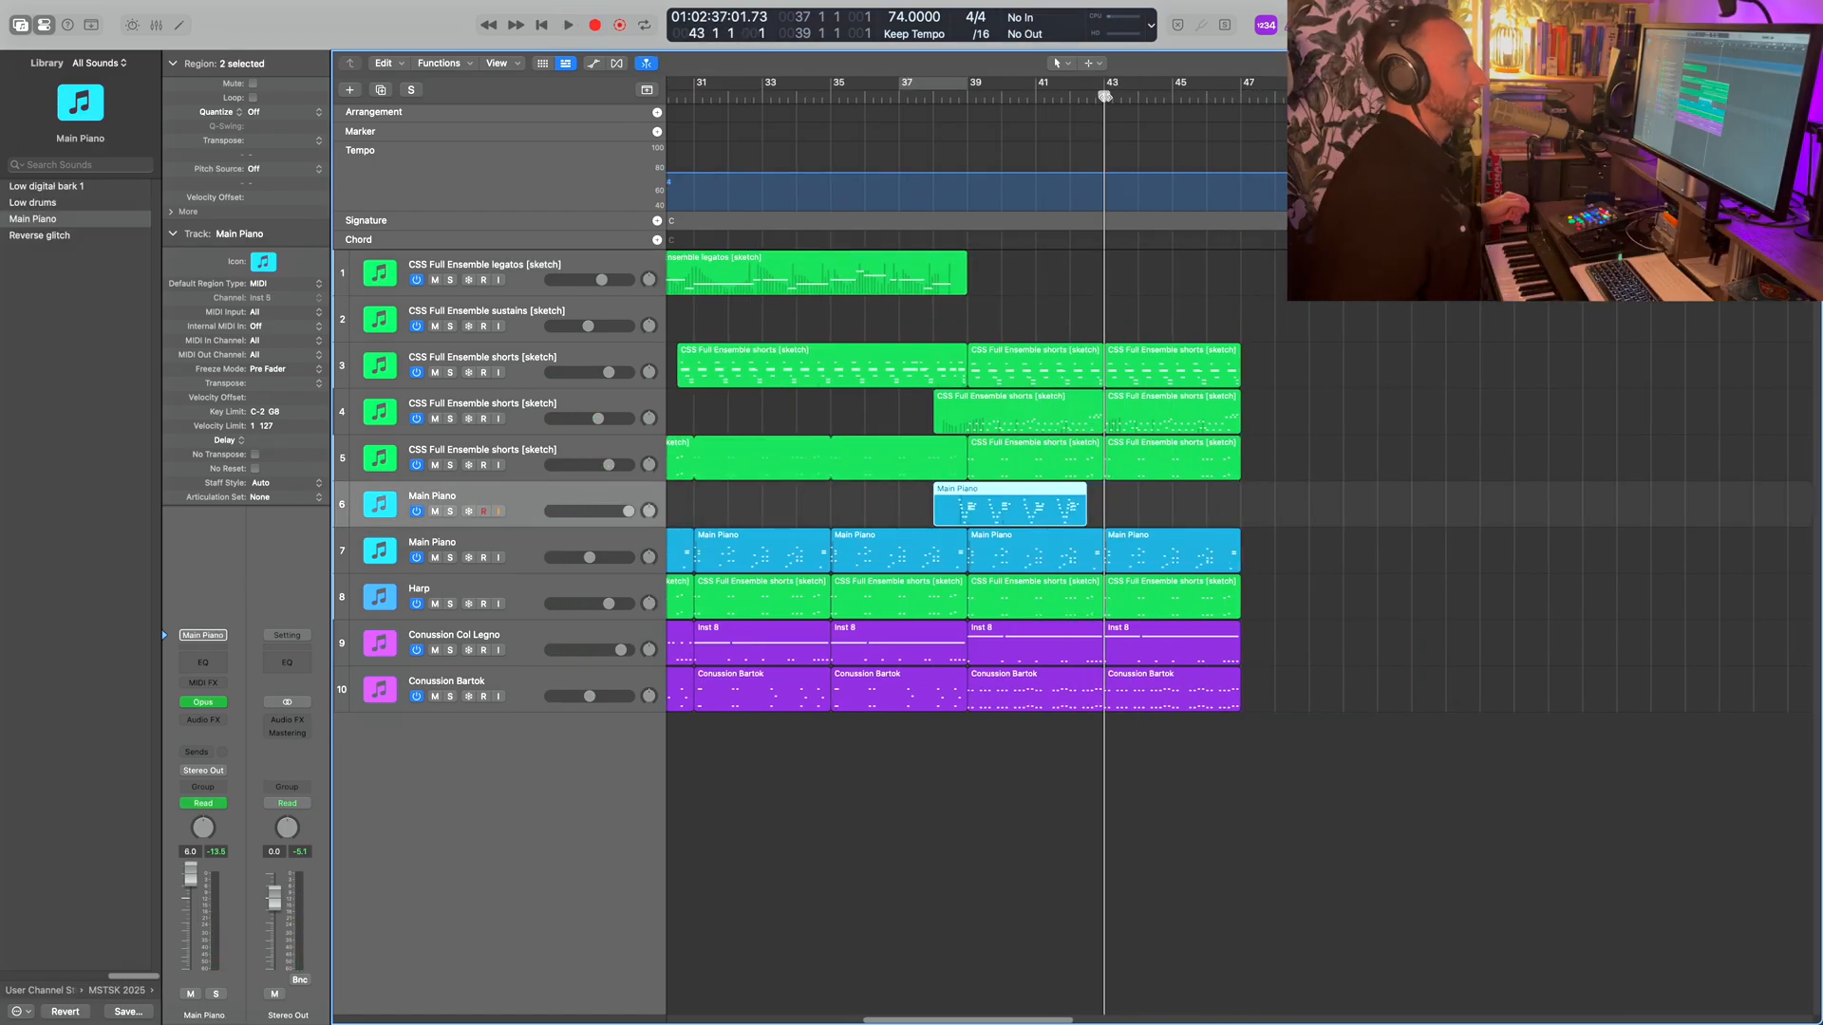
{"action": "key", "text": "r"}
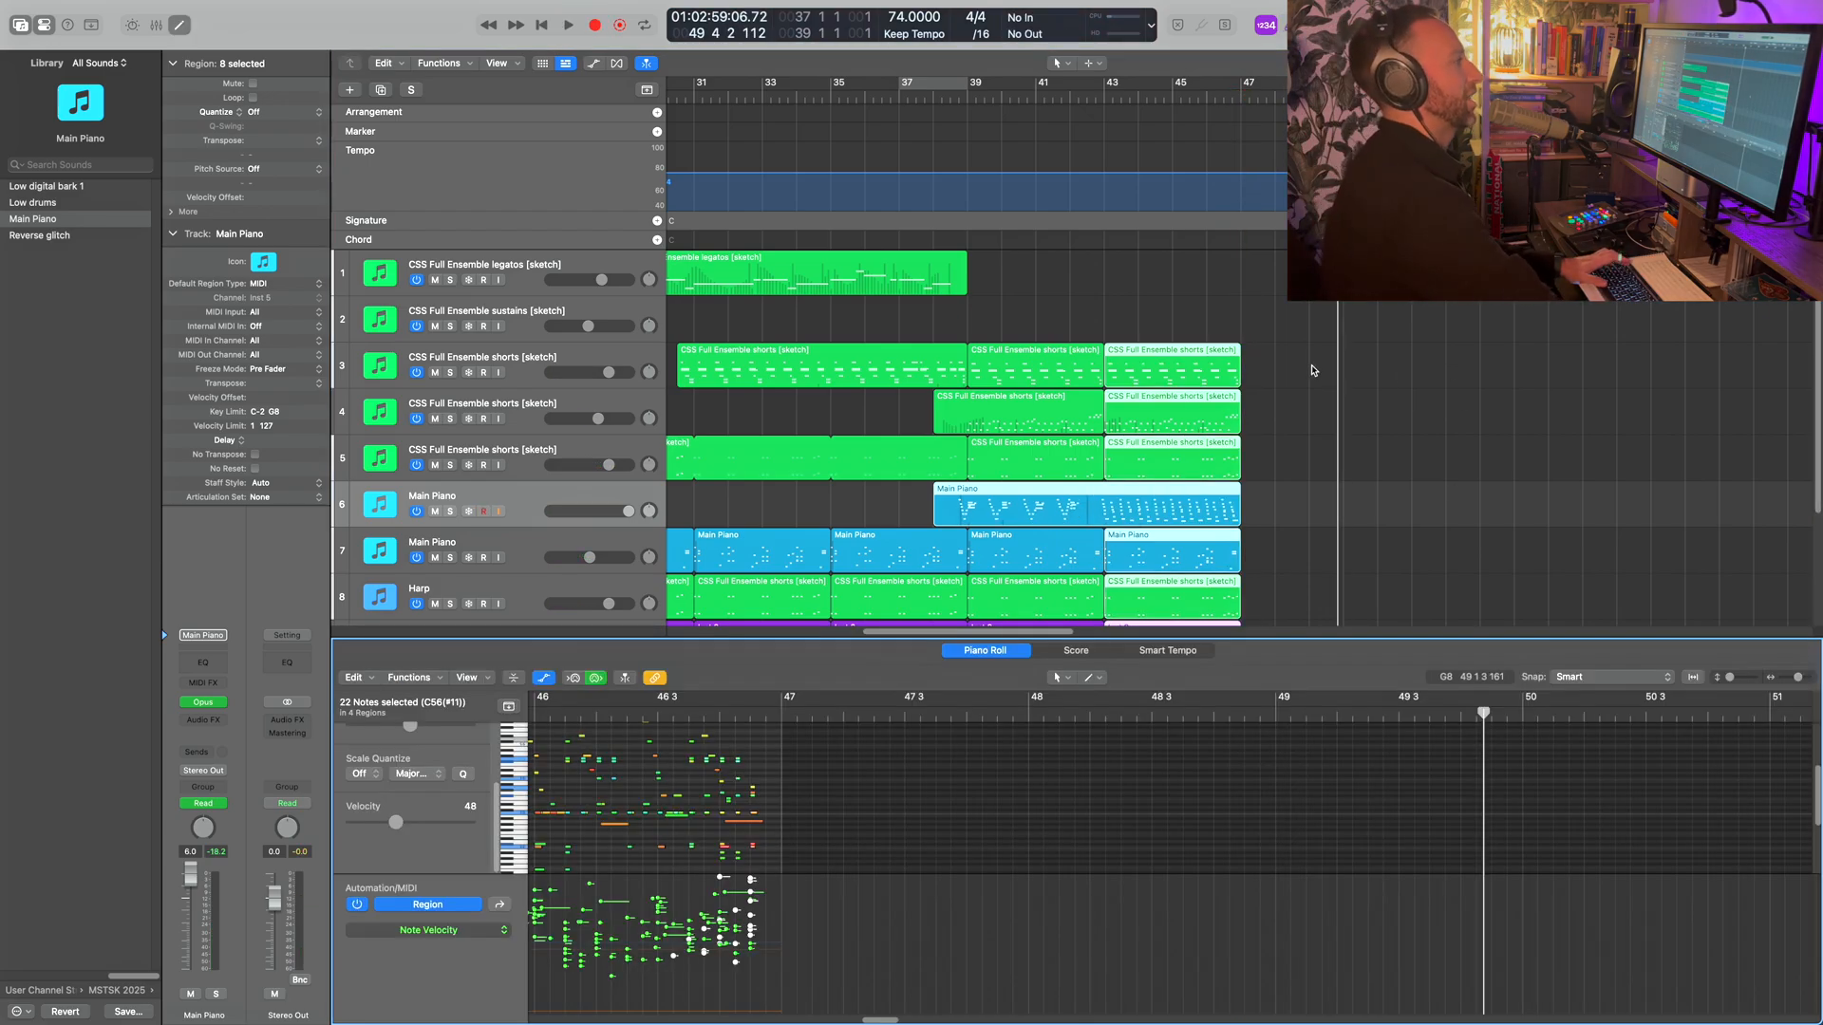
- Split the selected regions of the final section at about bar 46 beat 3, also splitting the notes that cross the cut
{"action": "key", "text": "t"}
{"action": "key", "text": "i"}
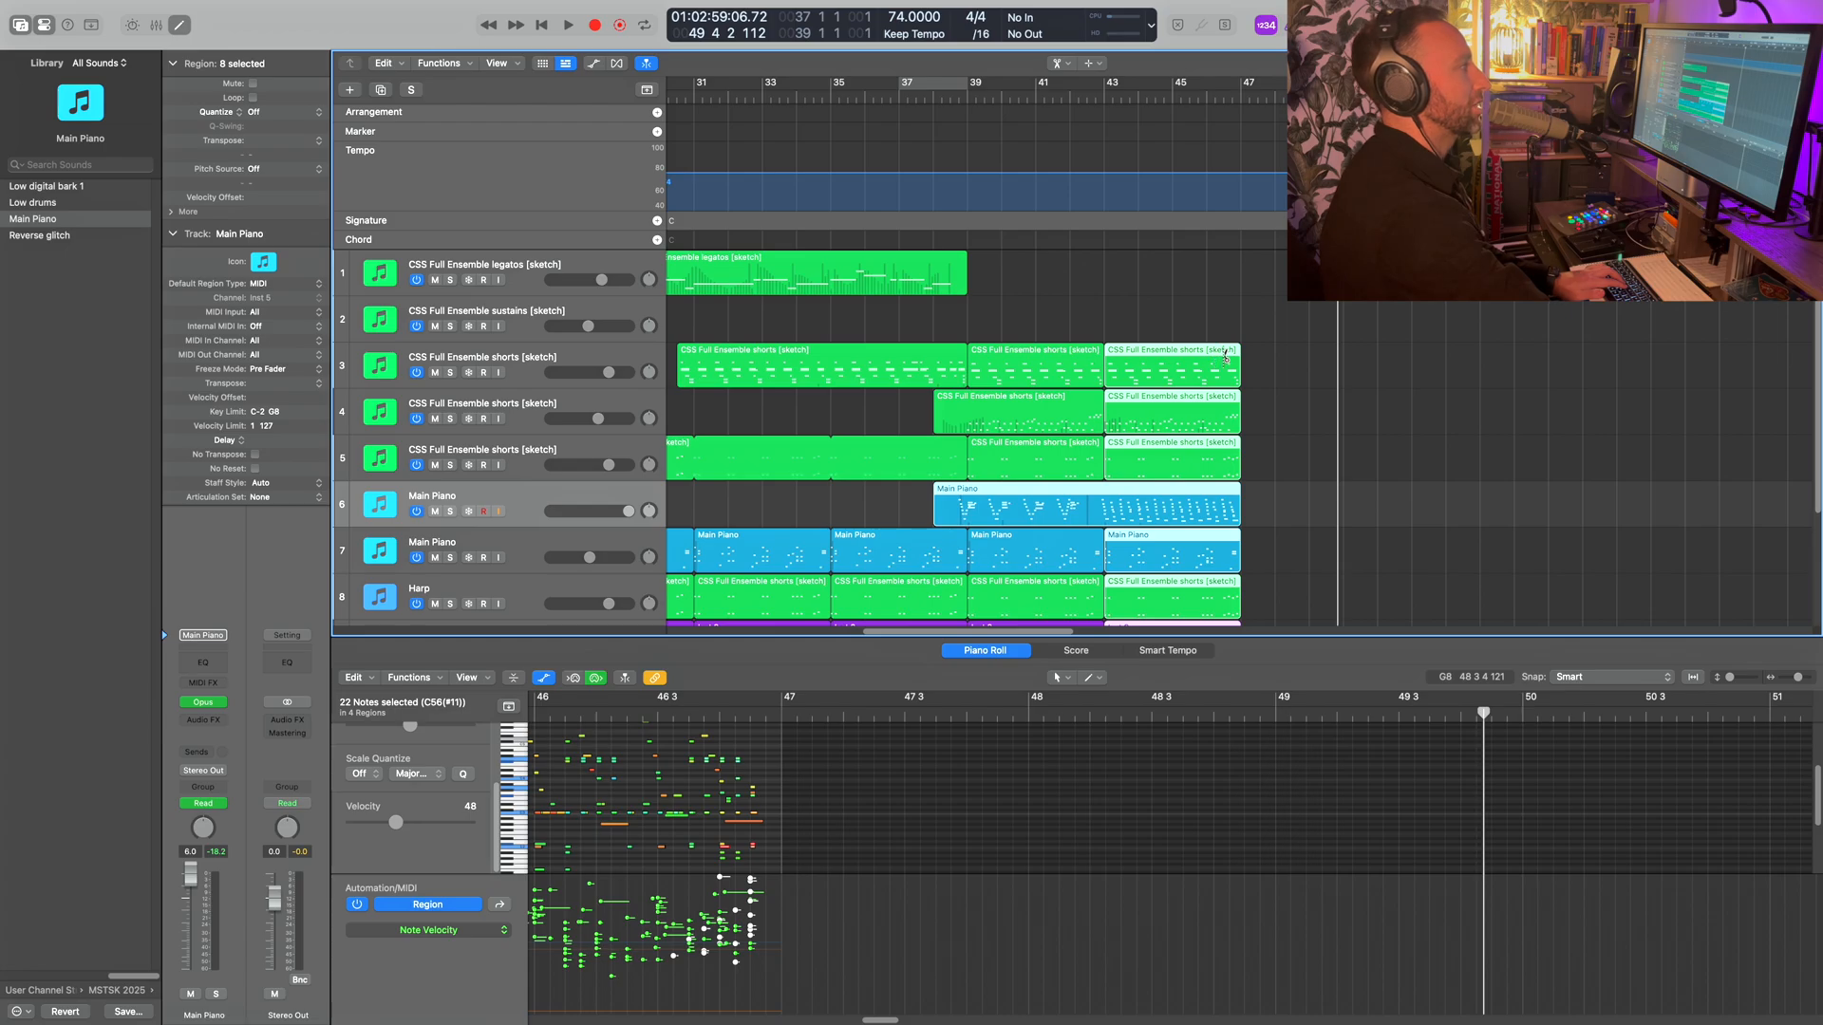
{"action": "left_click", "coordinate": [1224, 356]}
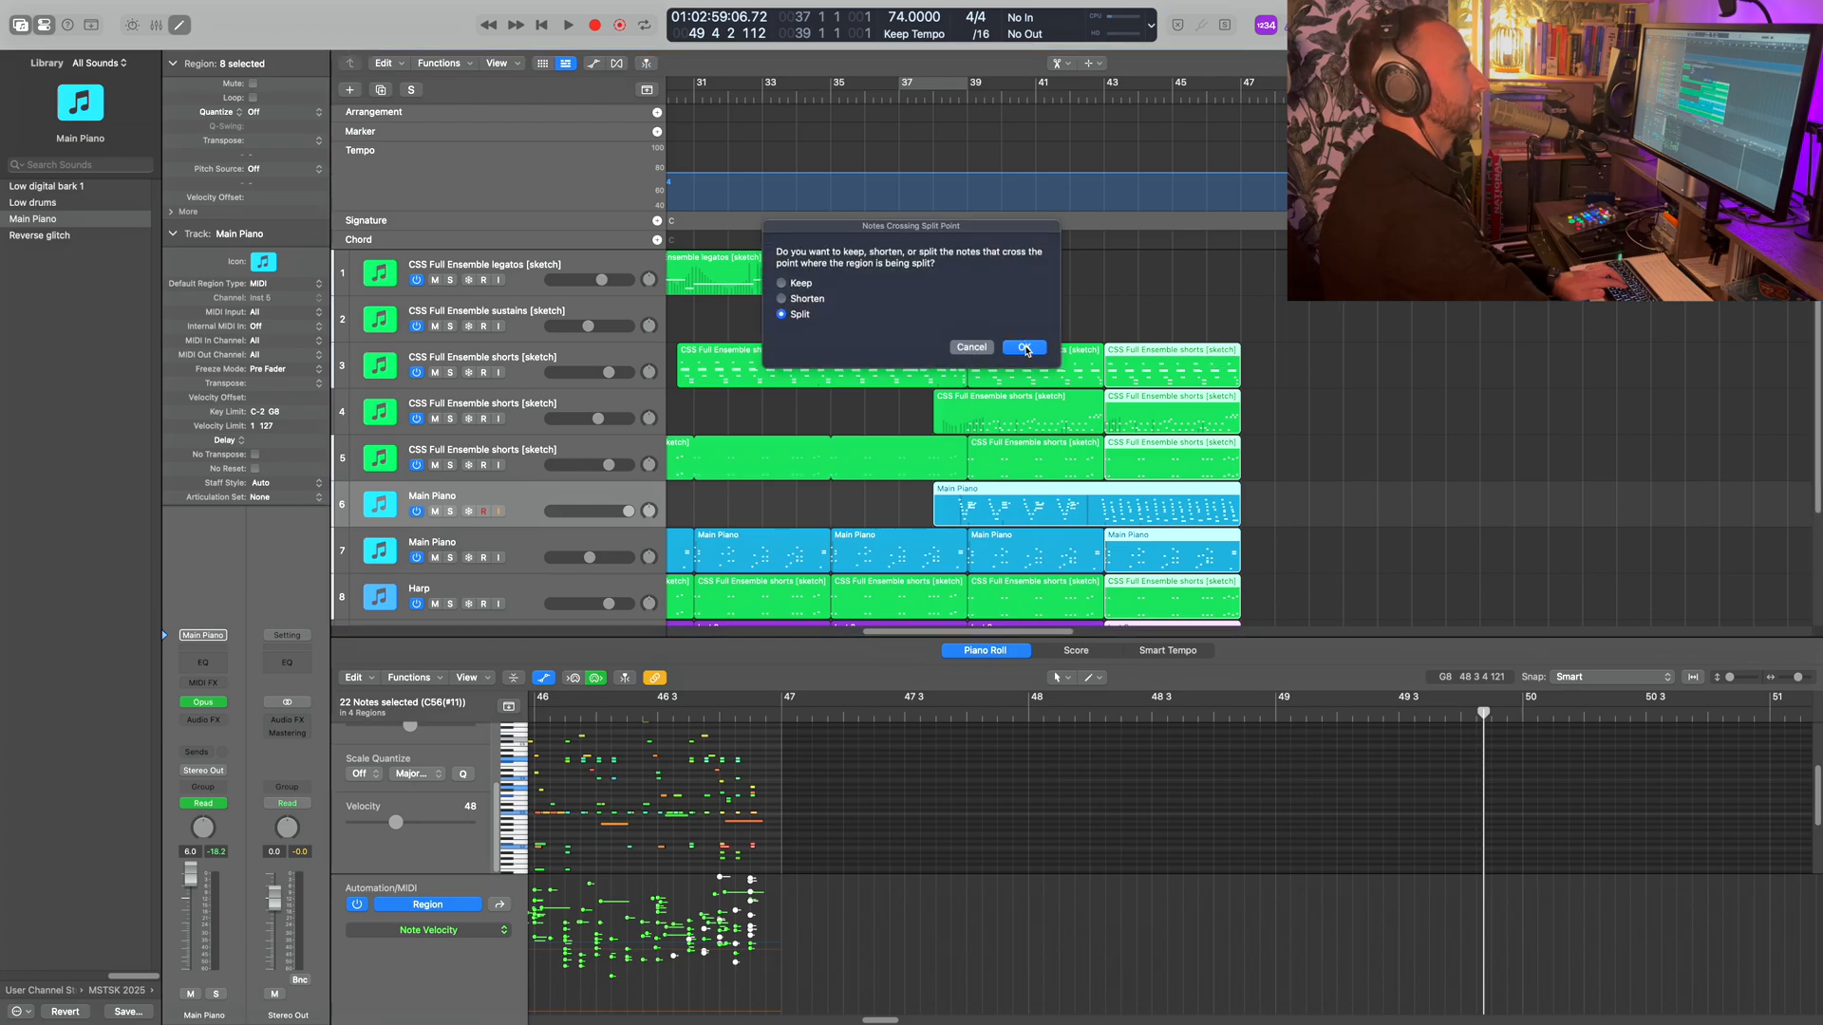
{"action": "left_click", "coordinate": [1025, 347]}
- Copy the split-off half-bar regions on all eight tracks to just past bar 47, leaving a short gap before them
{"action": "left_click", "coordinate": [1244, 354]}
{"action": "left_click_drag", "start_coordinate": [1254, 355], "coordinate": [1331, 354]}
{"action": "key", "text": "super+Right"}
{"action": "key", "text": "super+Right"}
{"action": "key", "text": "super+Right"}
{"action": "key", "text": "super+Right"}
{"action": "key", "text": "super+Right"}
{"action": "key", "text": "super+Right"}
{"action": "key", "text": "super+Right"}
{"action": "key", "text": "super+Right"}
- Audition the join from the final bar of the section into the copied half-bar regions after bar 47
{"action": "double_click", "coordinate": [1101, 95]}
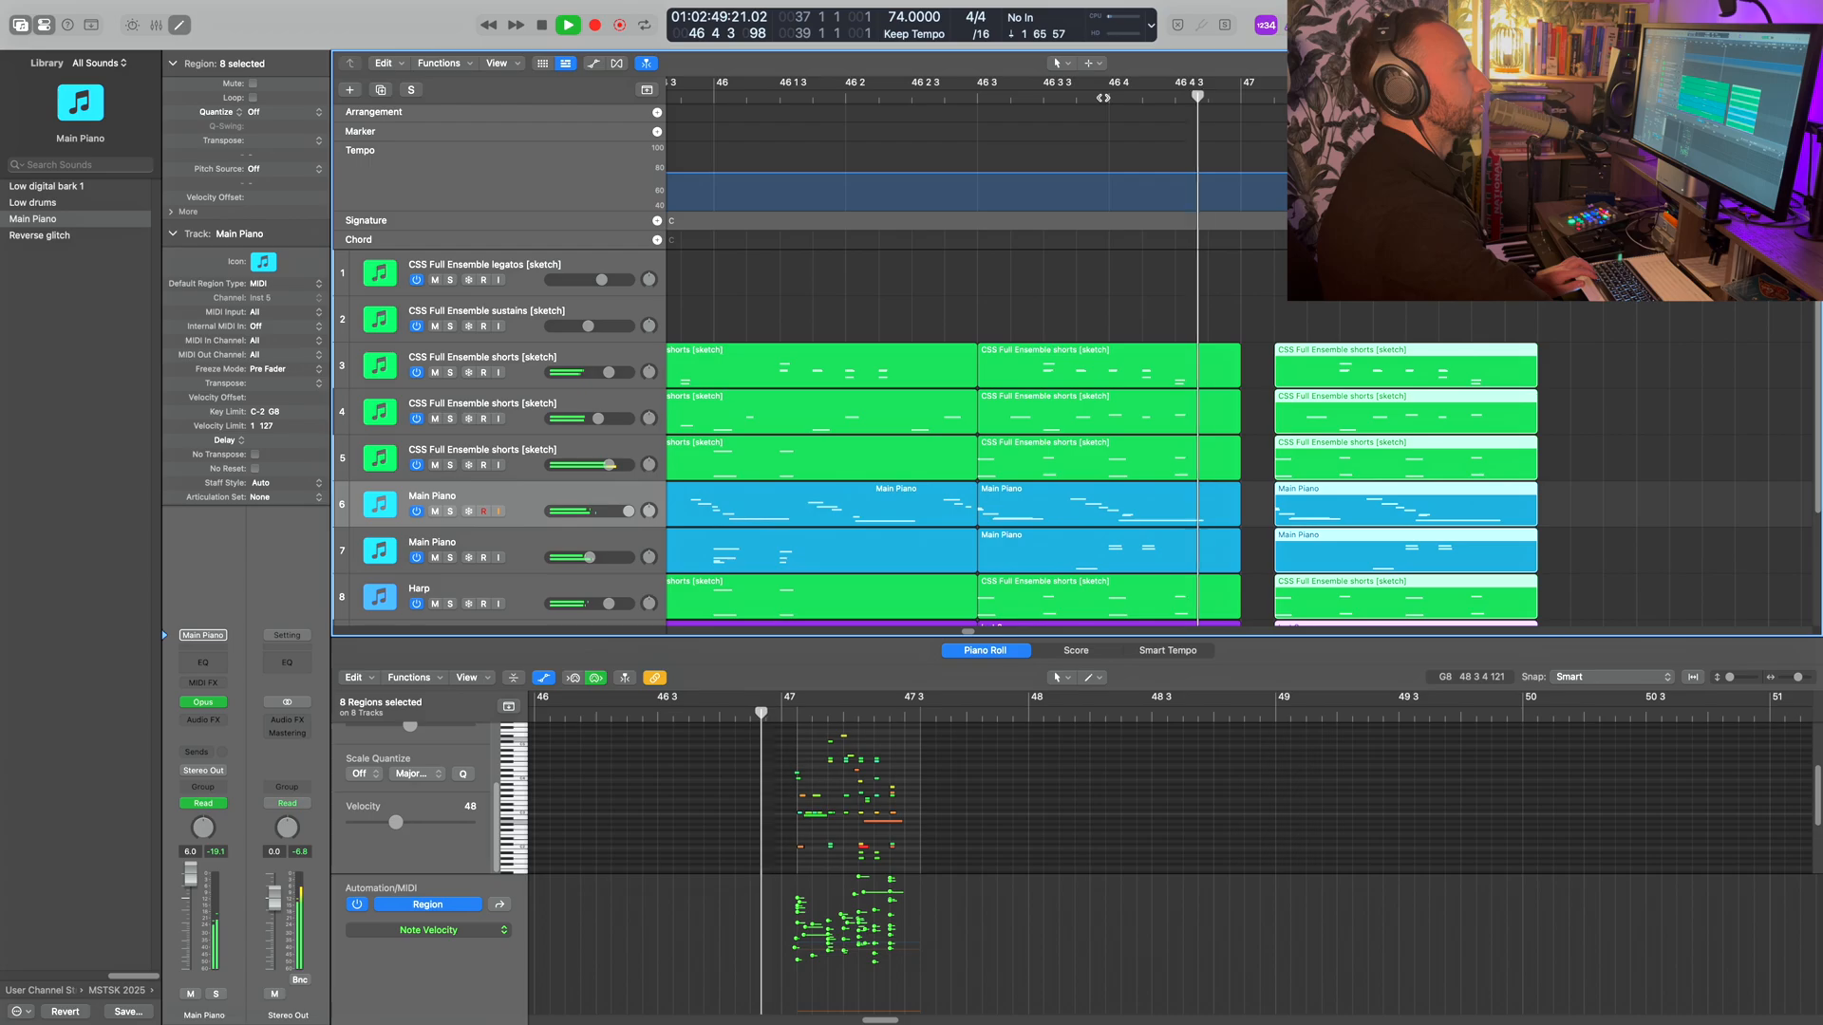
{"action": "key", "text": "space"}
{"action": "key", "text": "super+Left"}
{"action": "key", "text": "super+Left"}
{"action": "key", "text": "super+Left"}
{"action": "key", "text": "super+Left"}
{"action": "key", "text": "super+Left"}
{"action": "key", "text": "super+Left"}
{"action": "key", "text": "super+Left"}
{"action": "key", "text": "super+Left"}
{"action": "key", "text": "super+Left"}
{"action": "key", "text": "super+Left"}
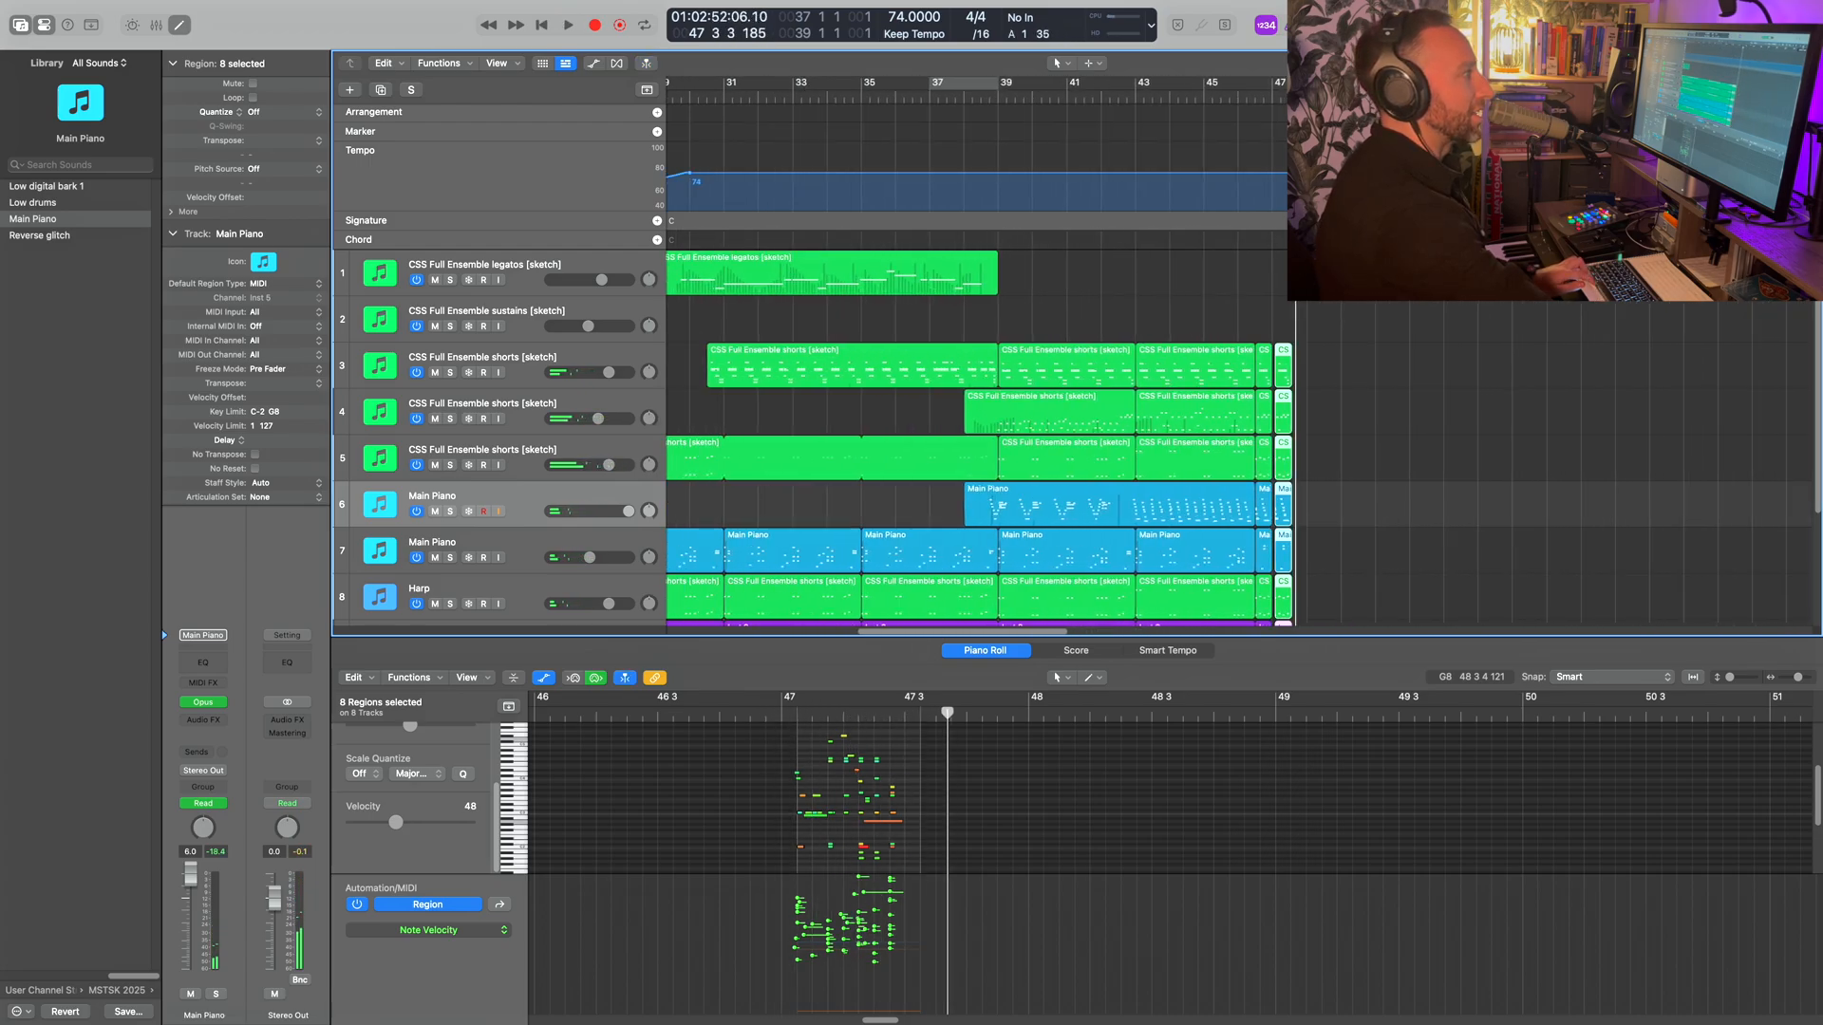
- Play the whole cue from just before bar 1 through its ending, following the notes of all regions in an enlarged Piano Roll
{"action": "scroll", "coordinate": [1514, 303], "scroll_direction": "down", "scroll_amount": 5}
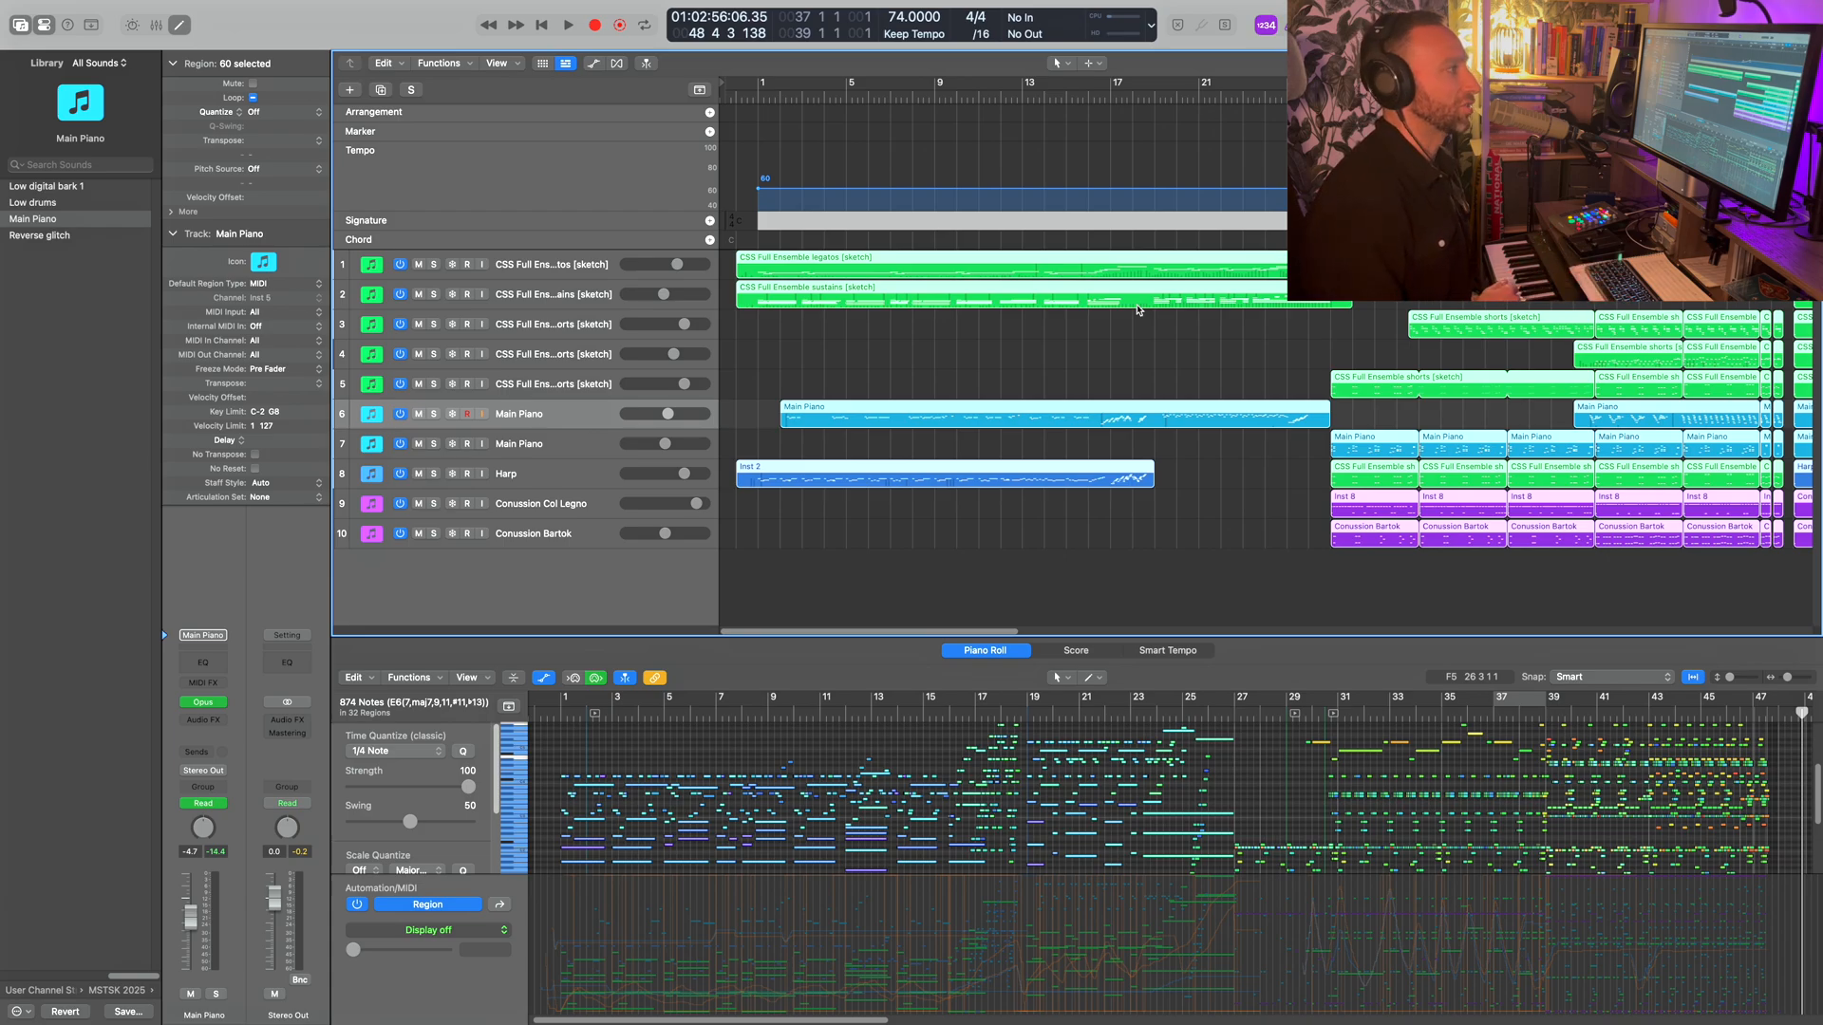
{"action": "scroll", "coordinate": [1227, 357], "scroll_direction": "right", "scroll_amount": 5}
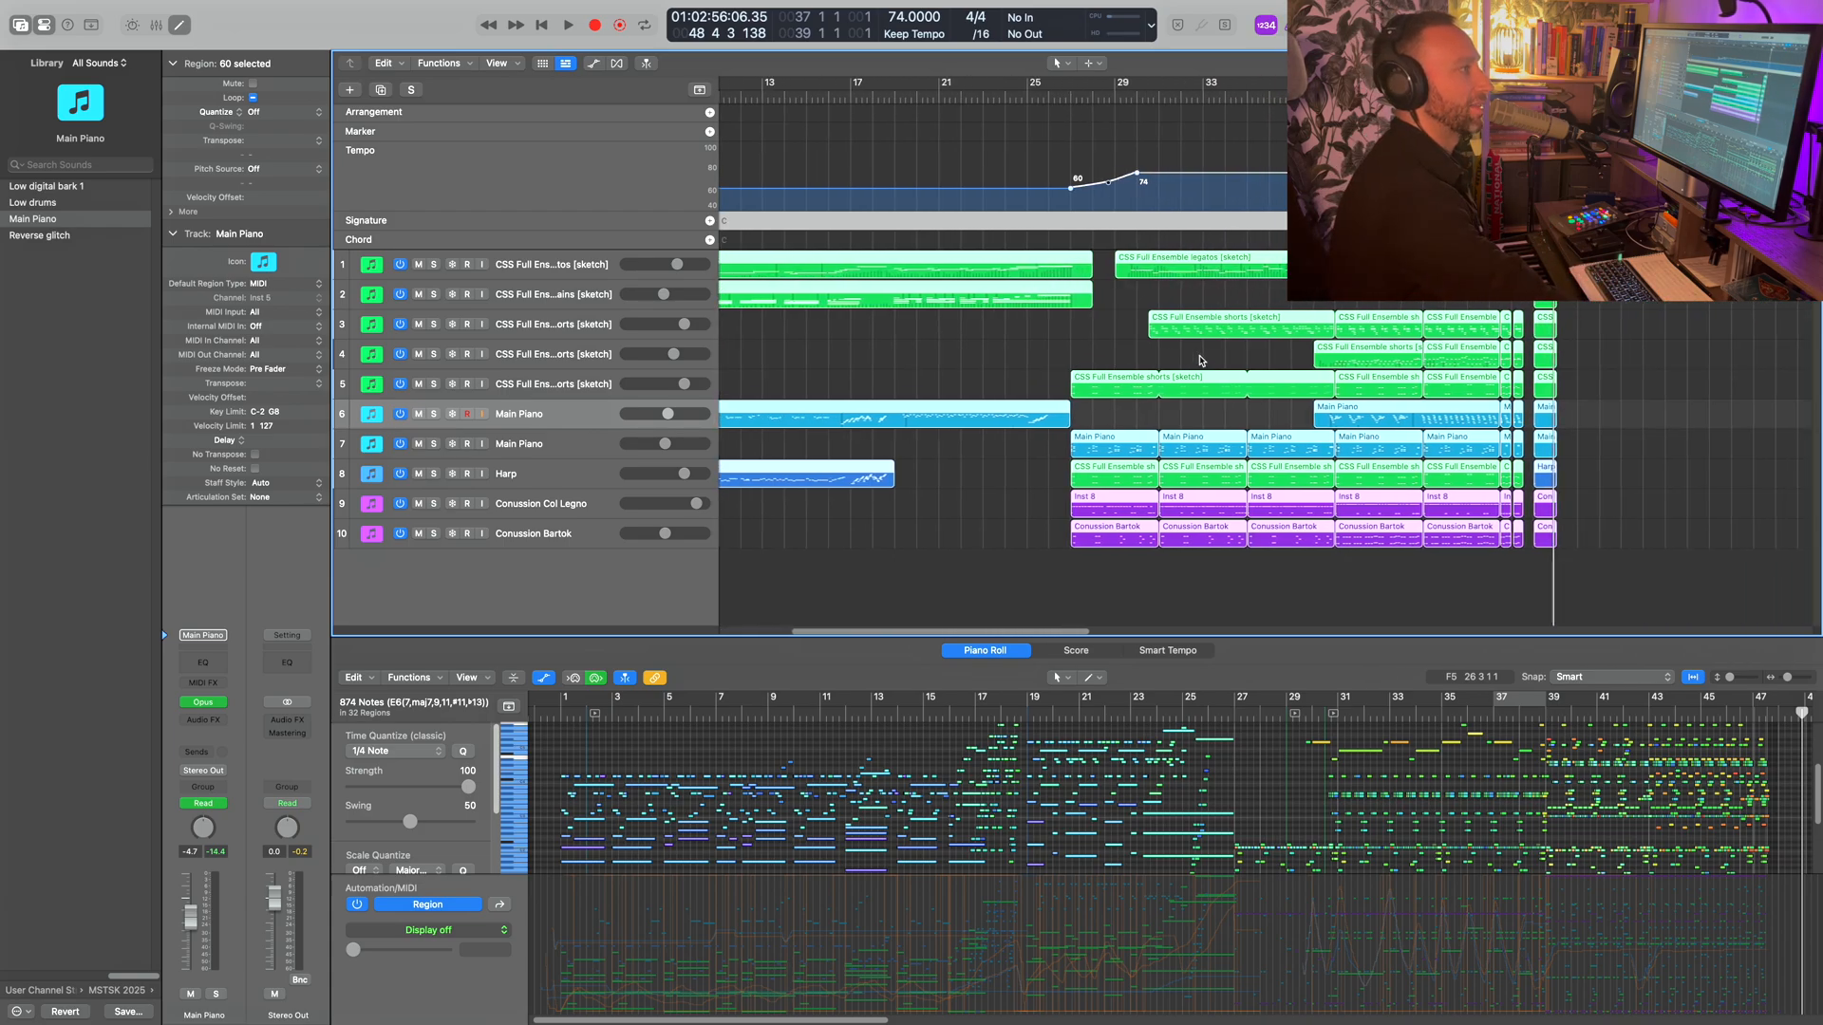
{"action": "scroll", "coordinate": [1497, 524], "scroll_direction": "left", "scroll_amount": 5}
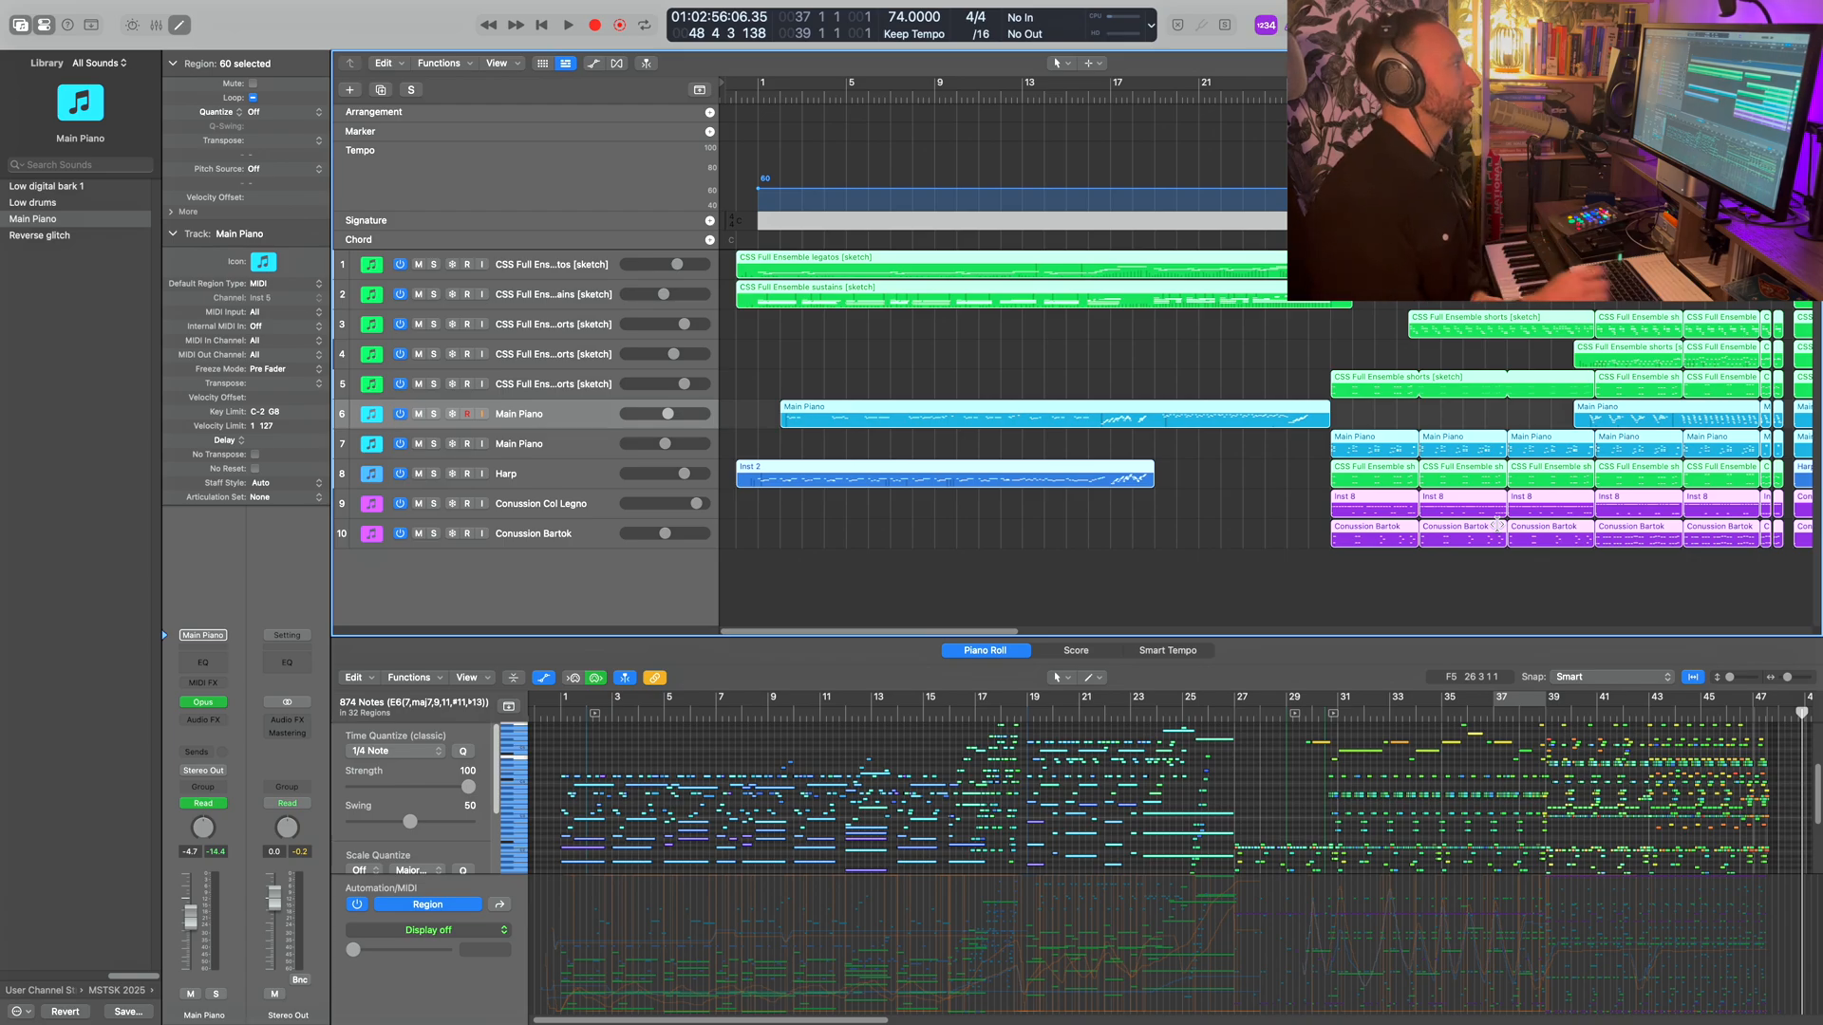
{"action": "left_click", "coordinate": [755, 97]}
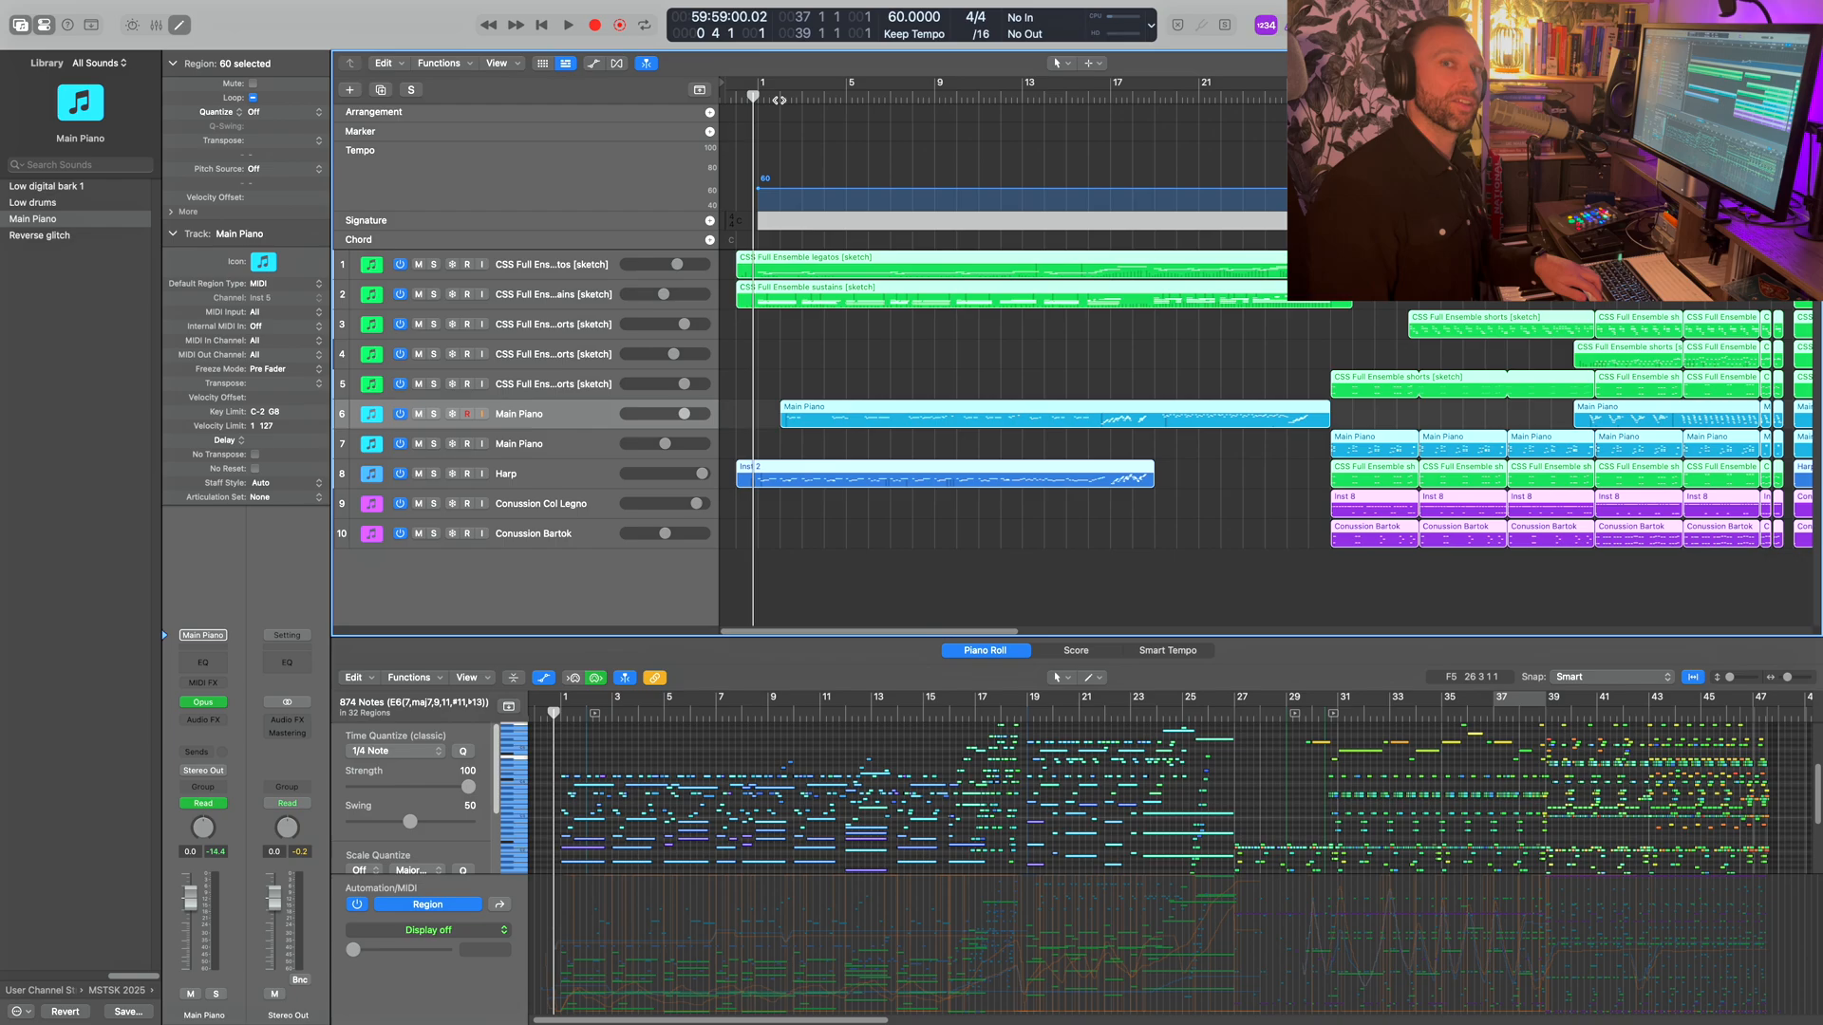
{"action": "key", "text": "space"}
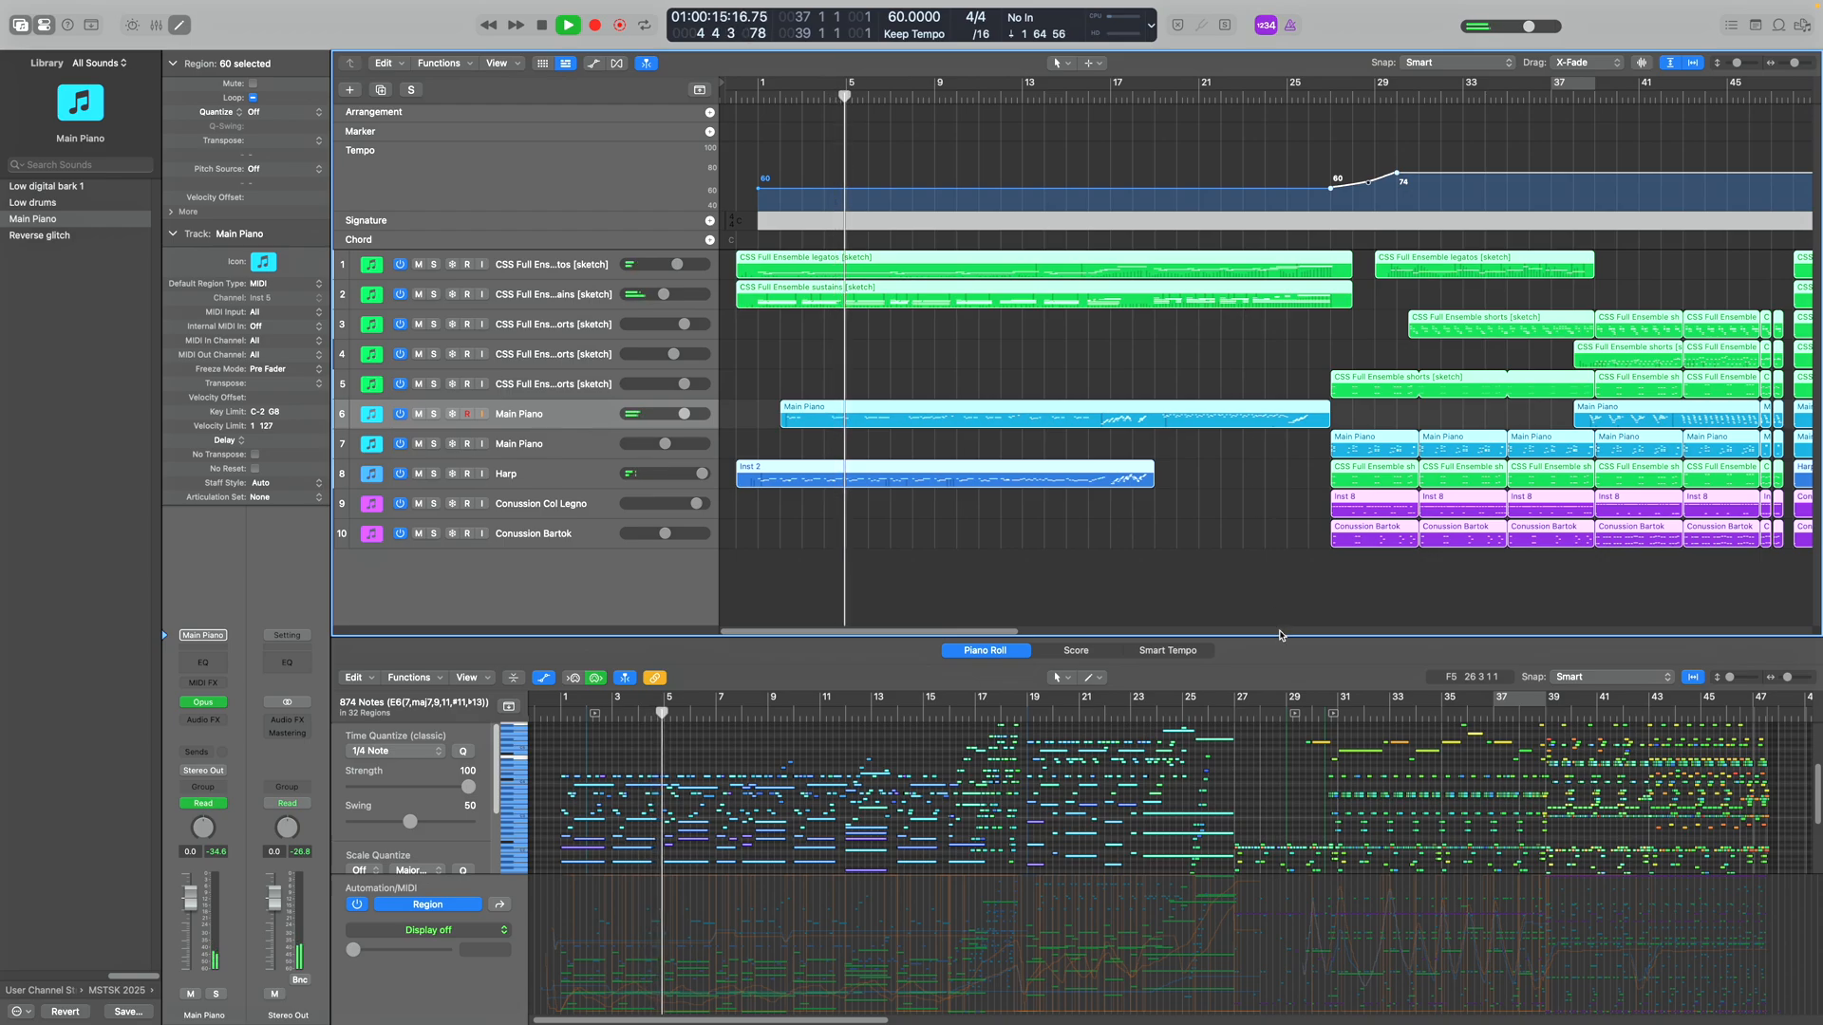
{"action": "left_click_drag", "start_coordinate": [1265, 638], "coordinate": [1269, 578]}
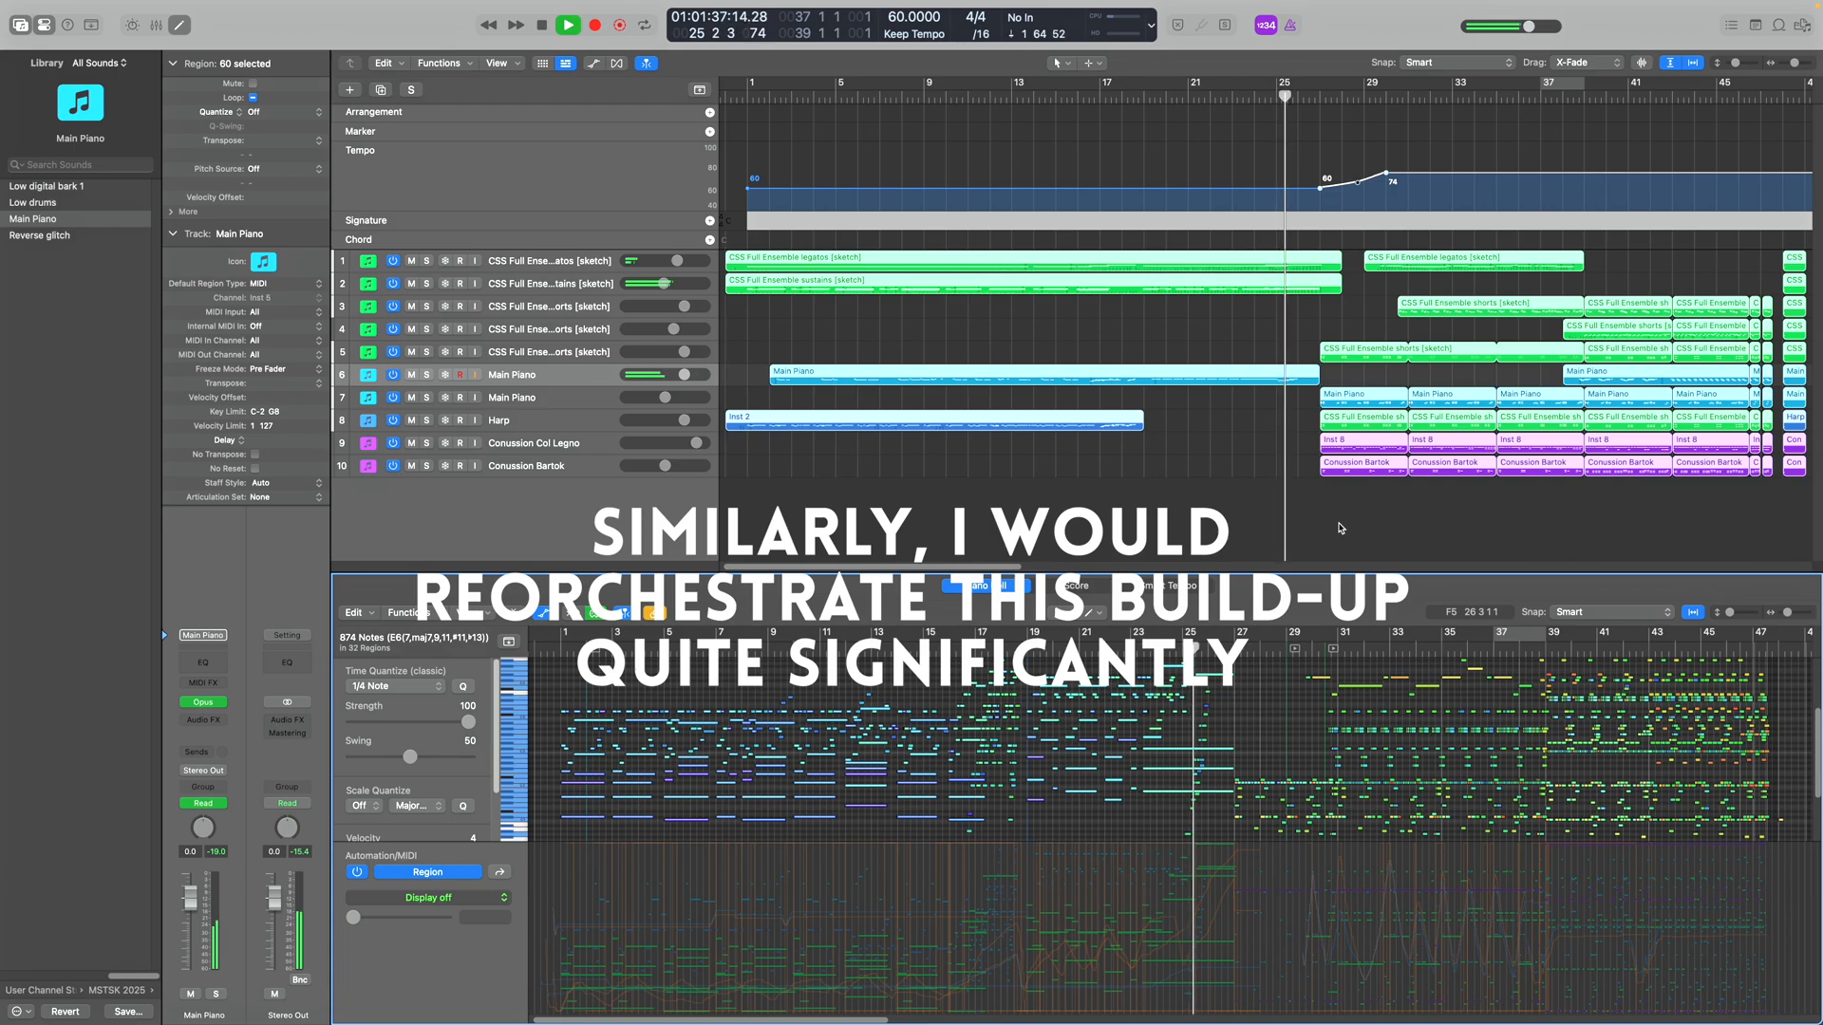
{"action": "scroll", "coordinate": [1467, 737], "scroll_direction": "down", "scroll_amount": 4}
{"action": "scroll", "coordinate": [1466, 737], "scroll_direction": "down", "scroll_amount": 1}
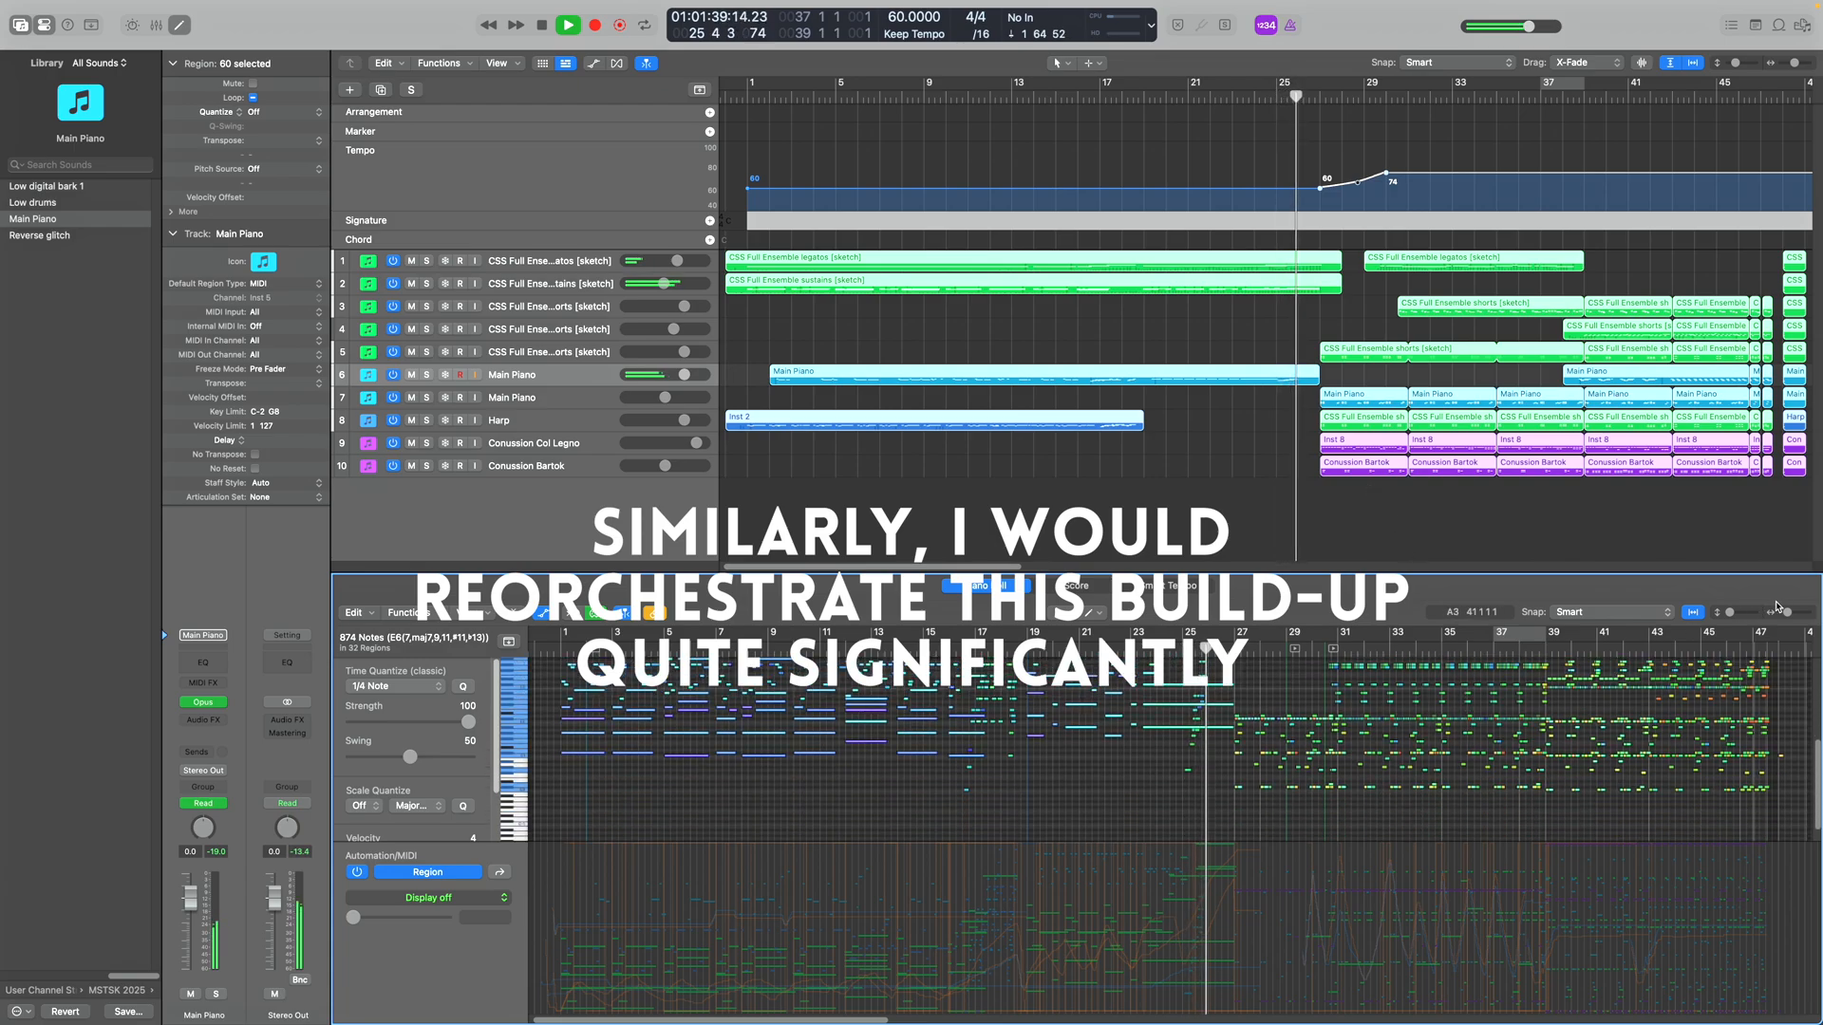
{"action": "scroll", "coordinate": [1649, 672], "scroll_direction": "right", "scroll_amount": 5}
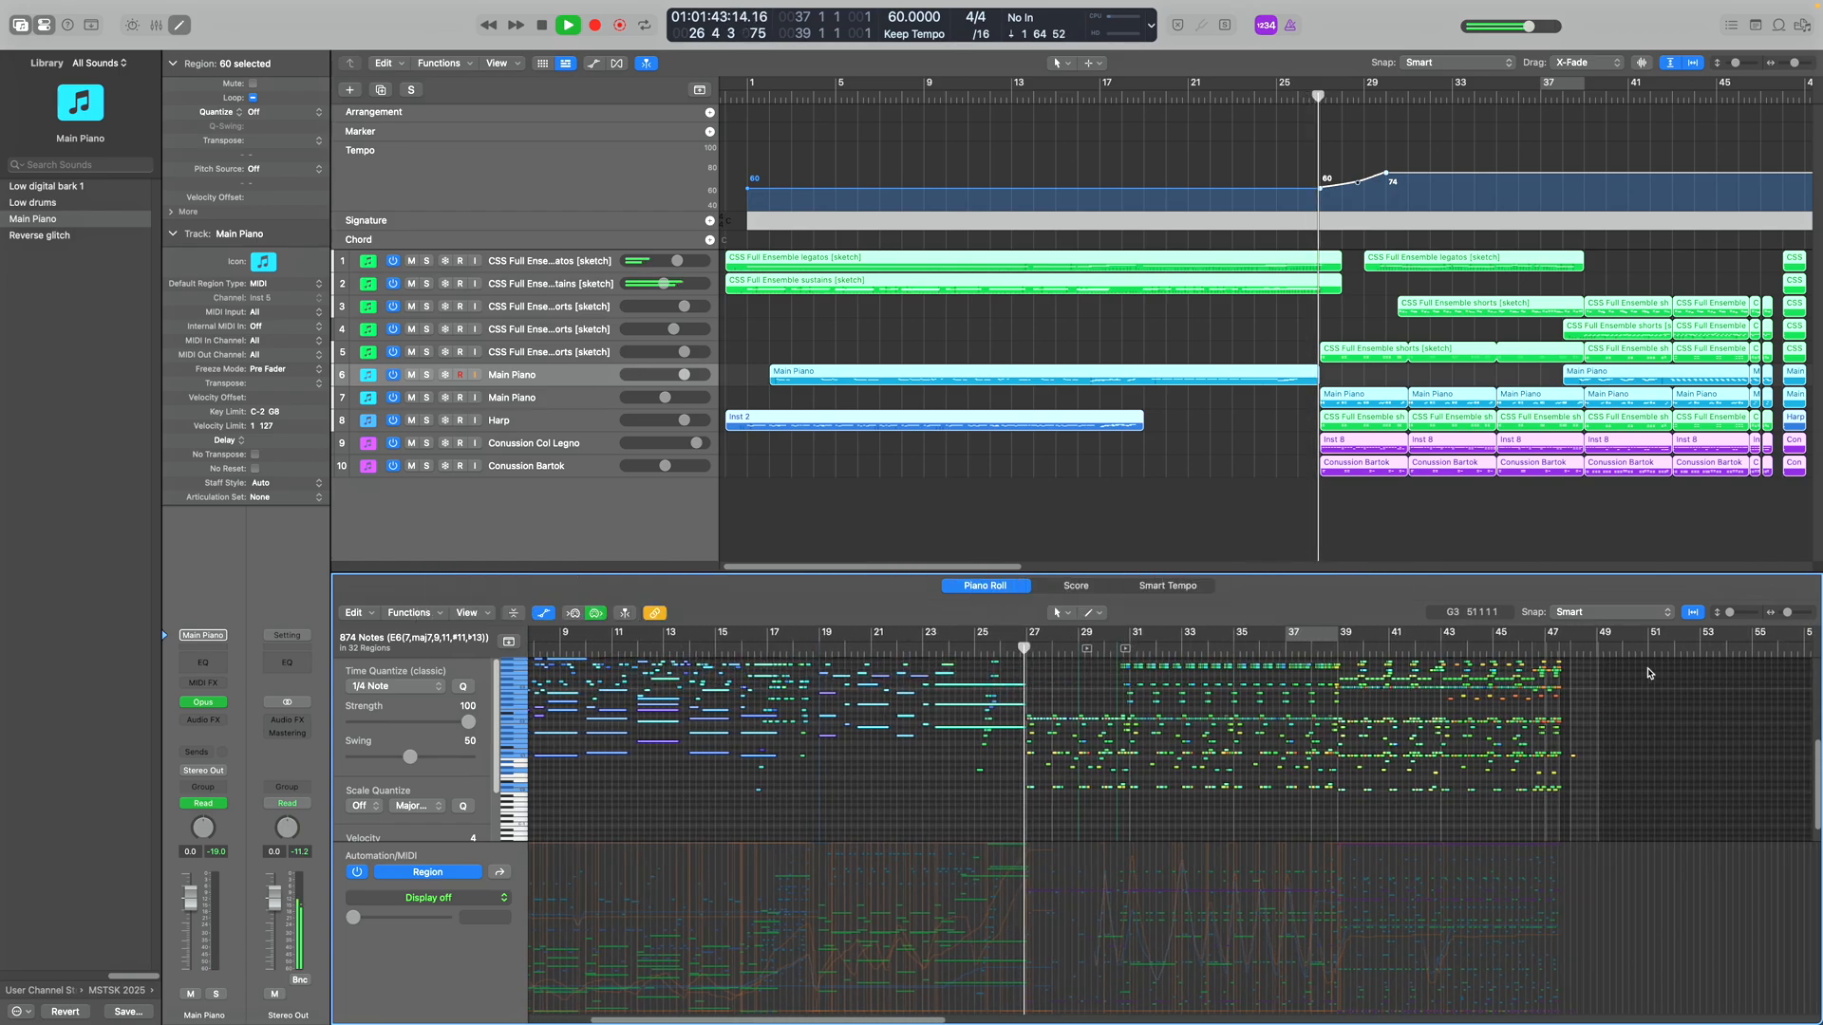
{"action": "scroll", "coordinate": [1649, 672], "scroll_direction": "up", "scroll_amount": 1}
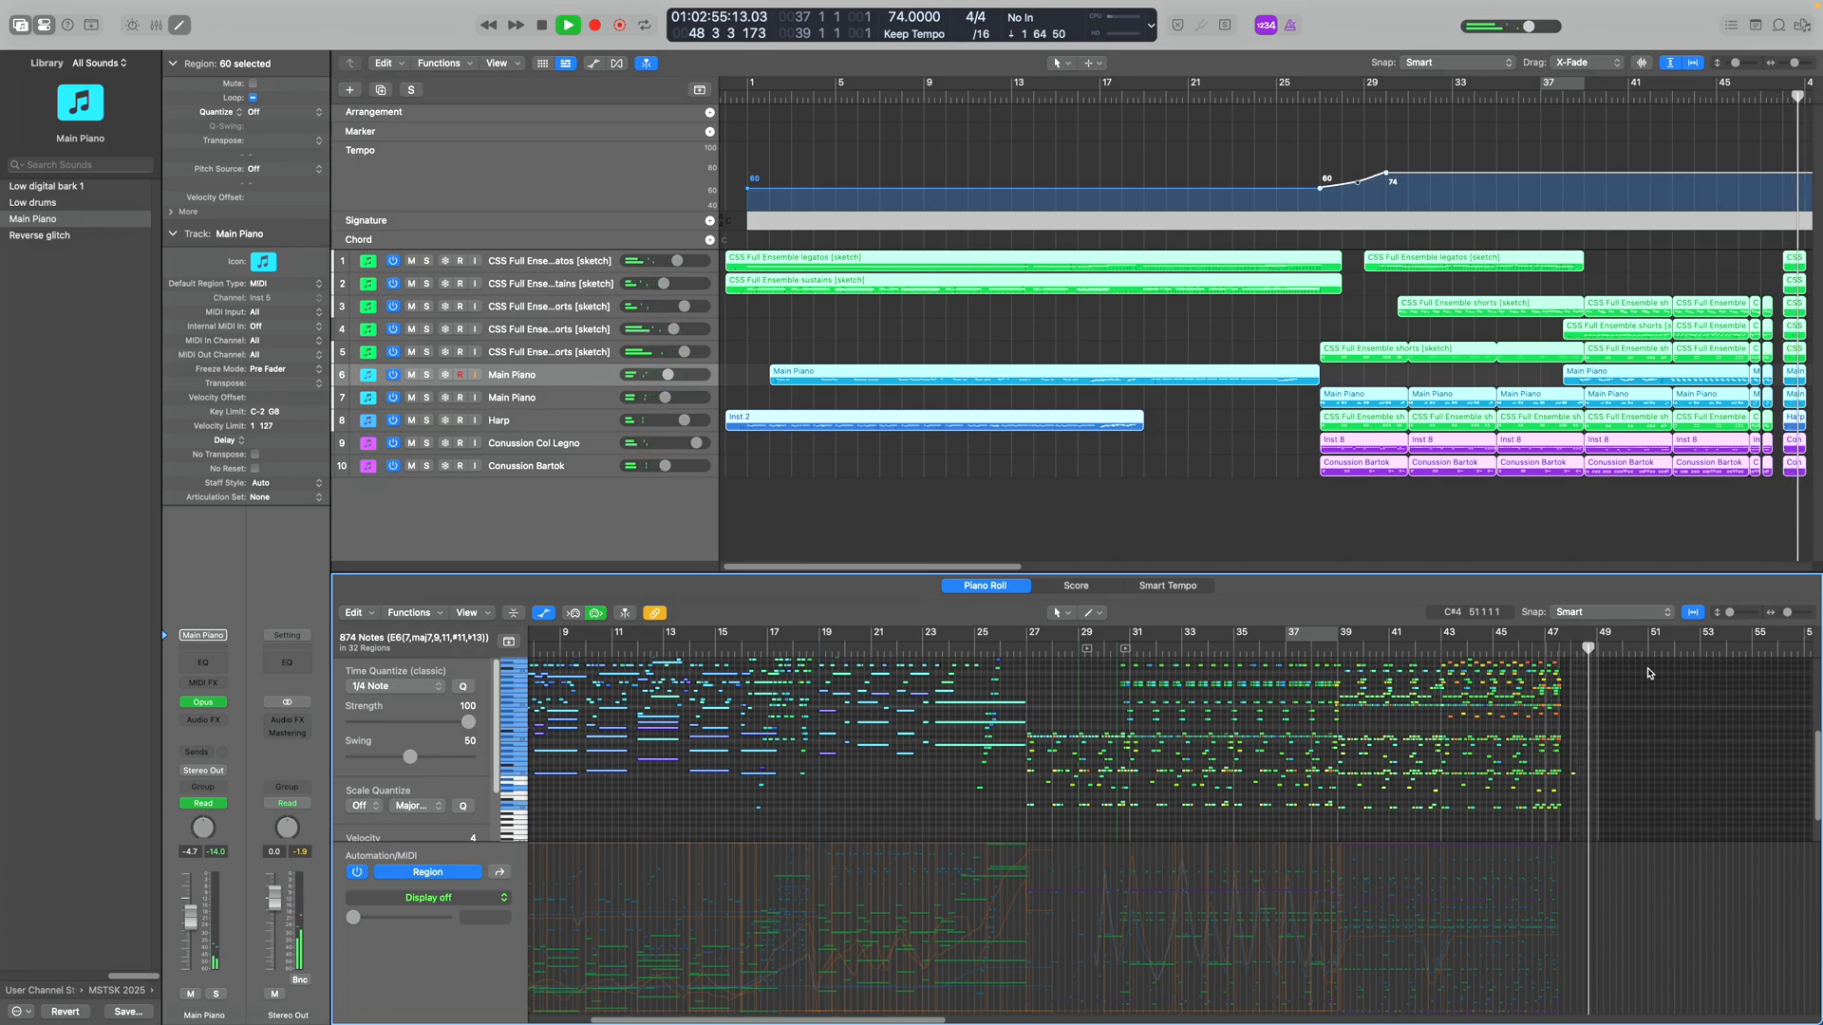
{"action": "key", "text": "space"}
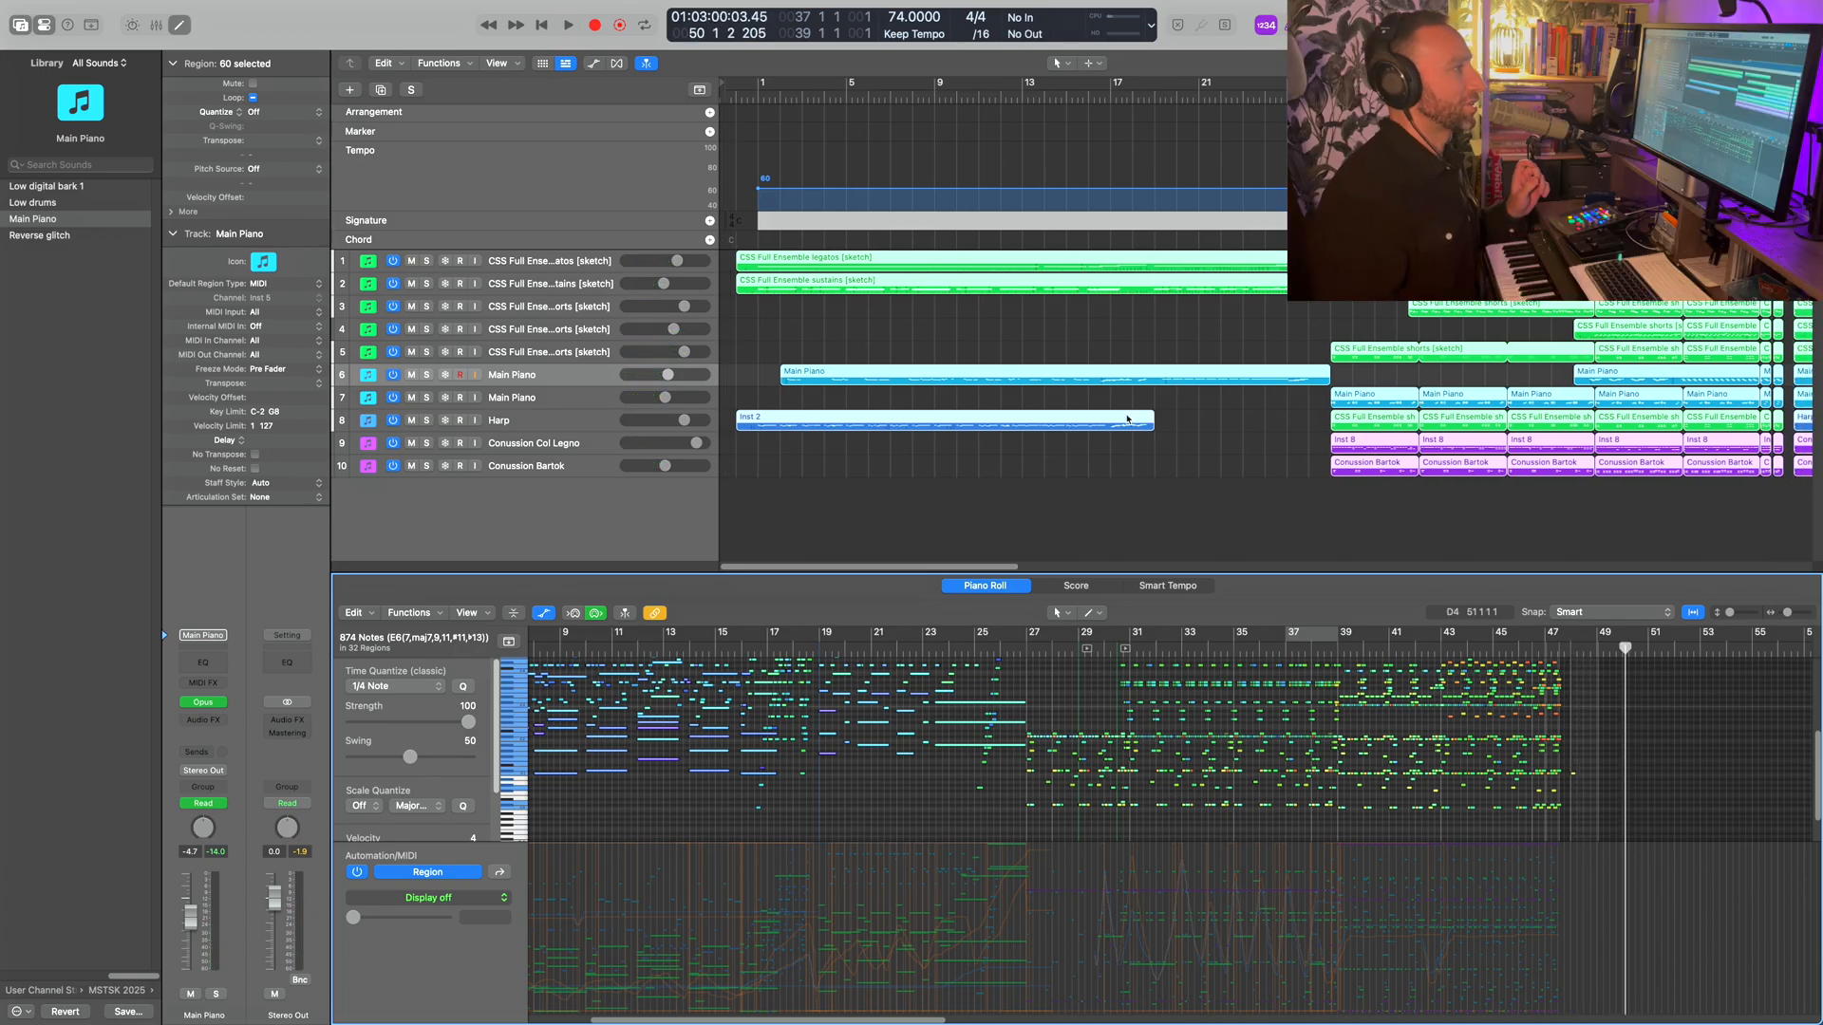